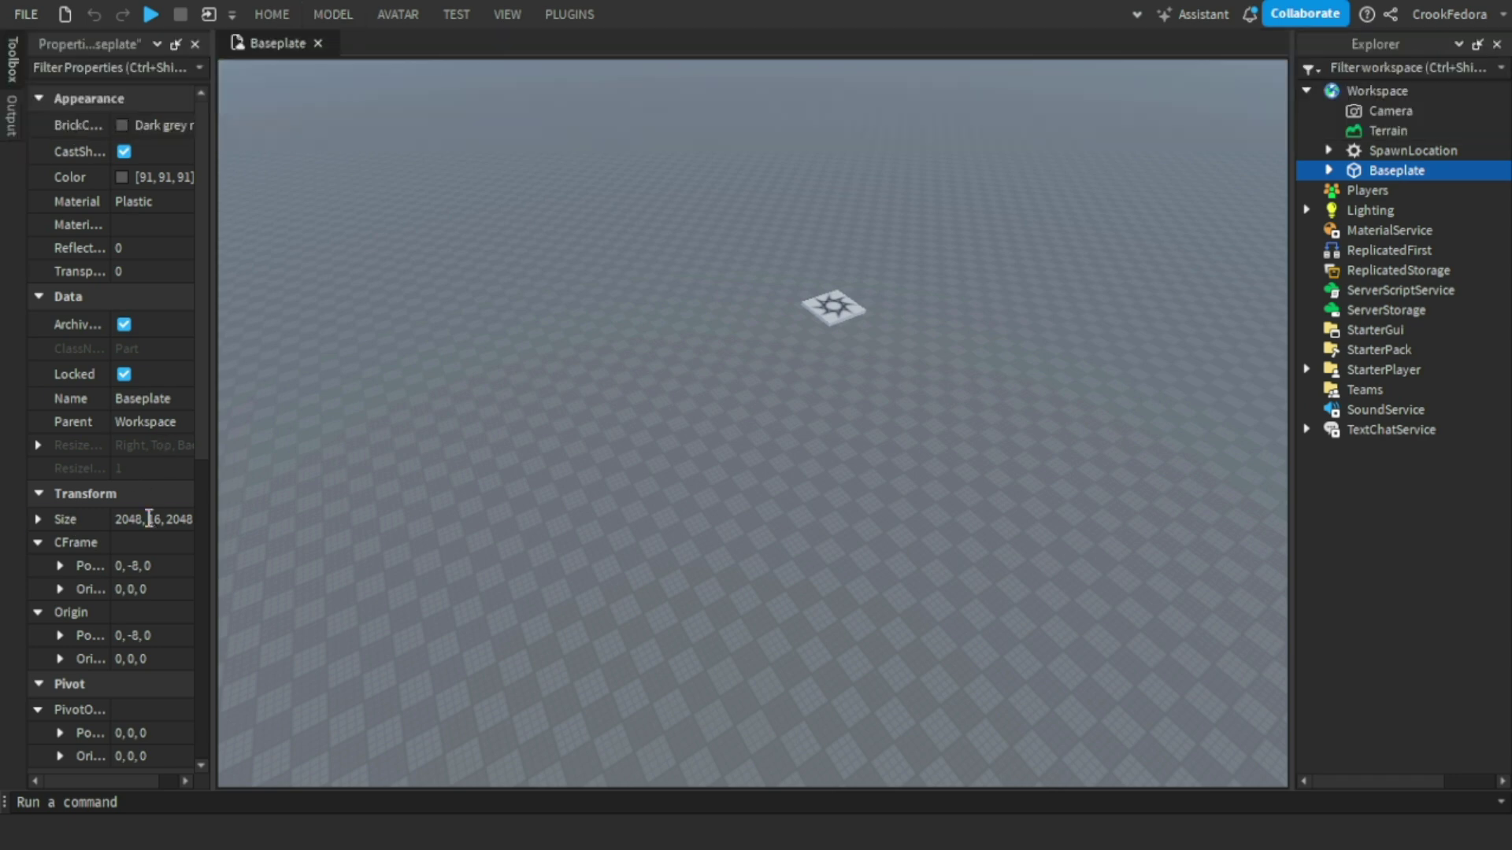
# Resize the baseplate to 200, 16, 200.
pyautogui.write(', 16, 200')
pyautogui.press('Return')
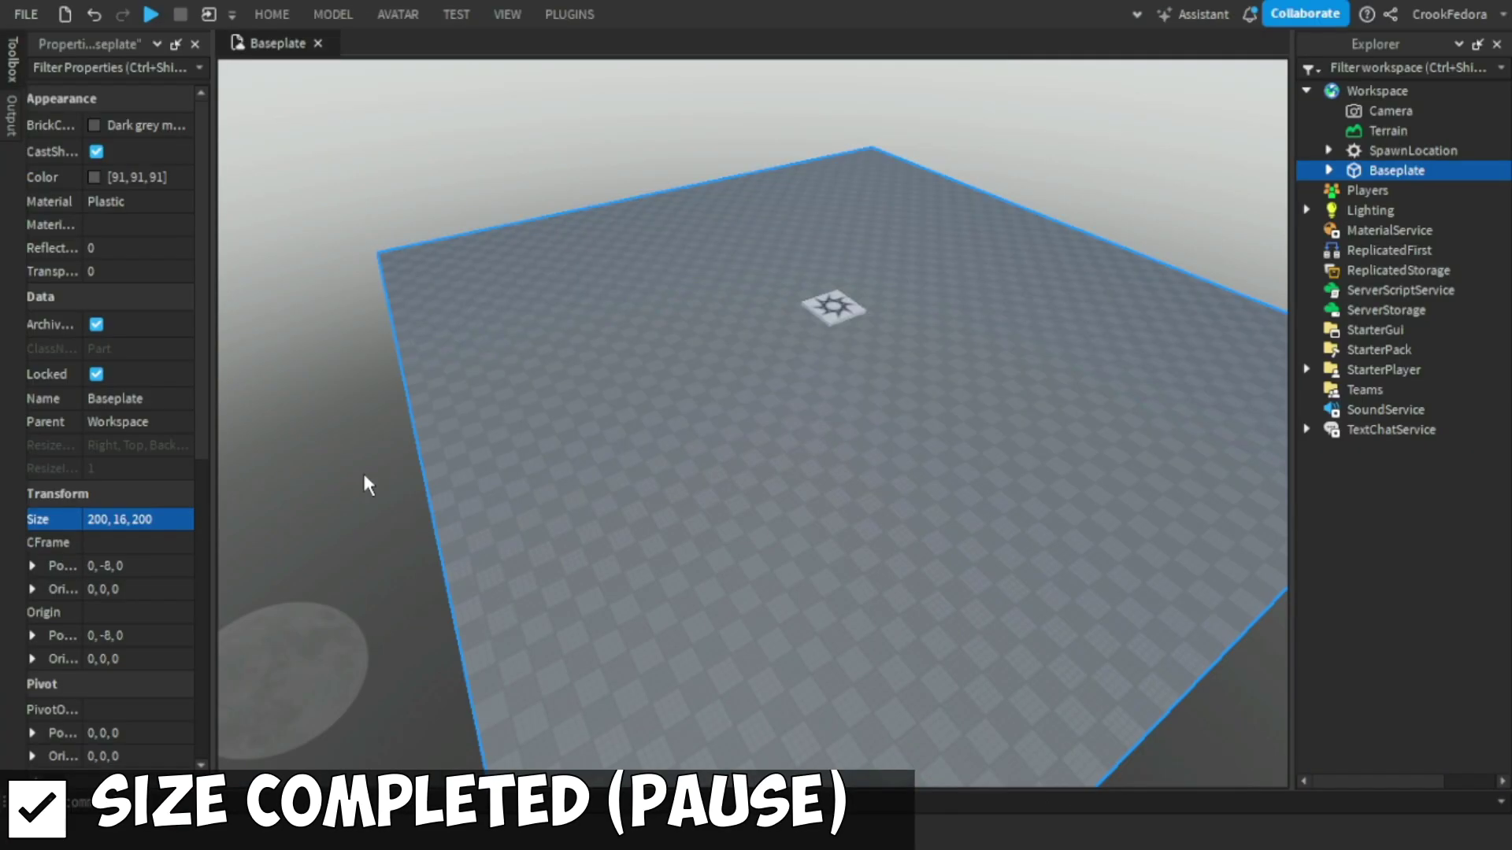
pyautogui.click(506, 405)
pyautogui.scroll(3, 601, 364)
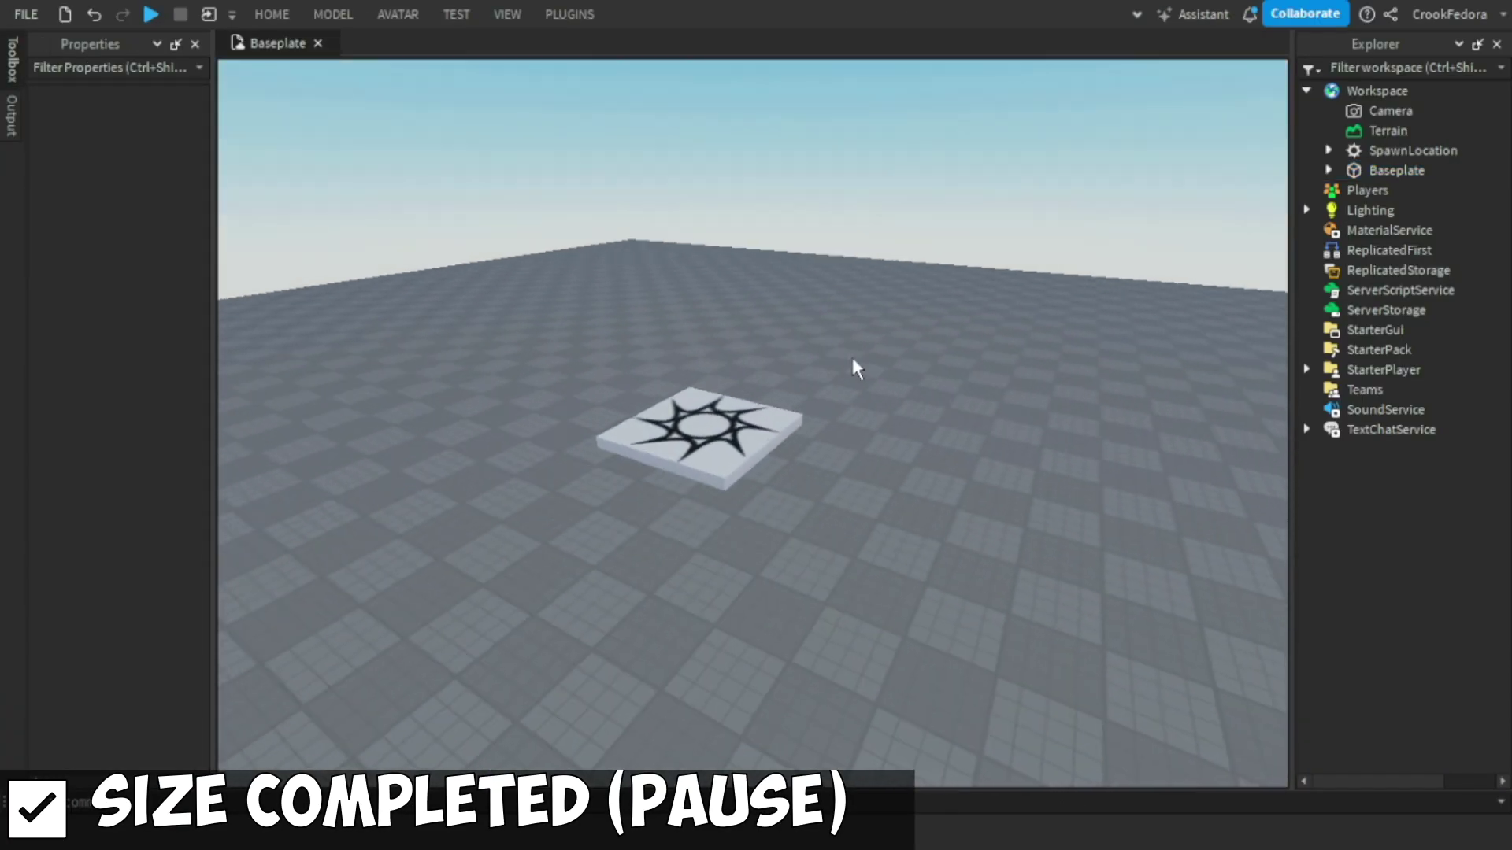
pyautogui.scroll(-5, 855, 366)
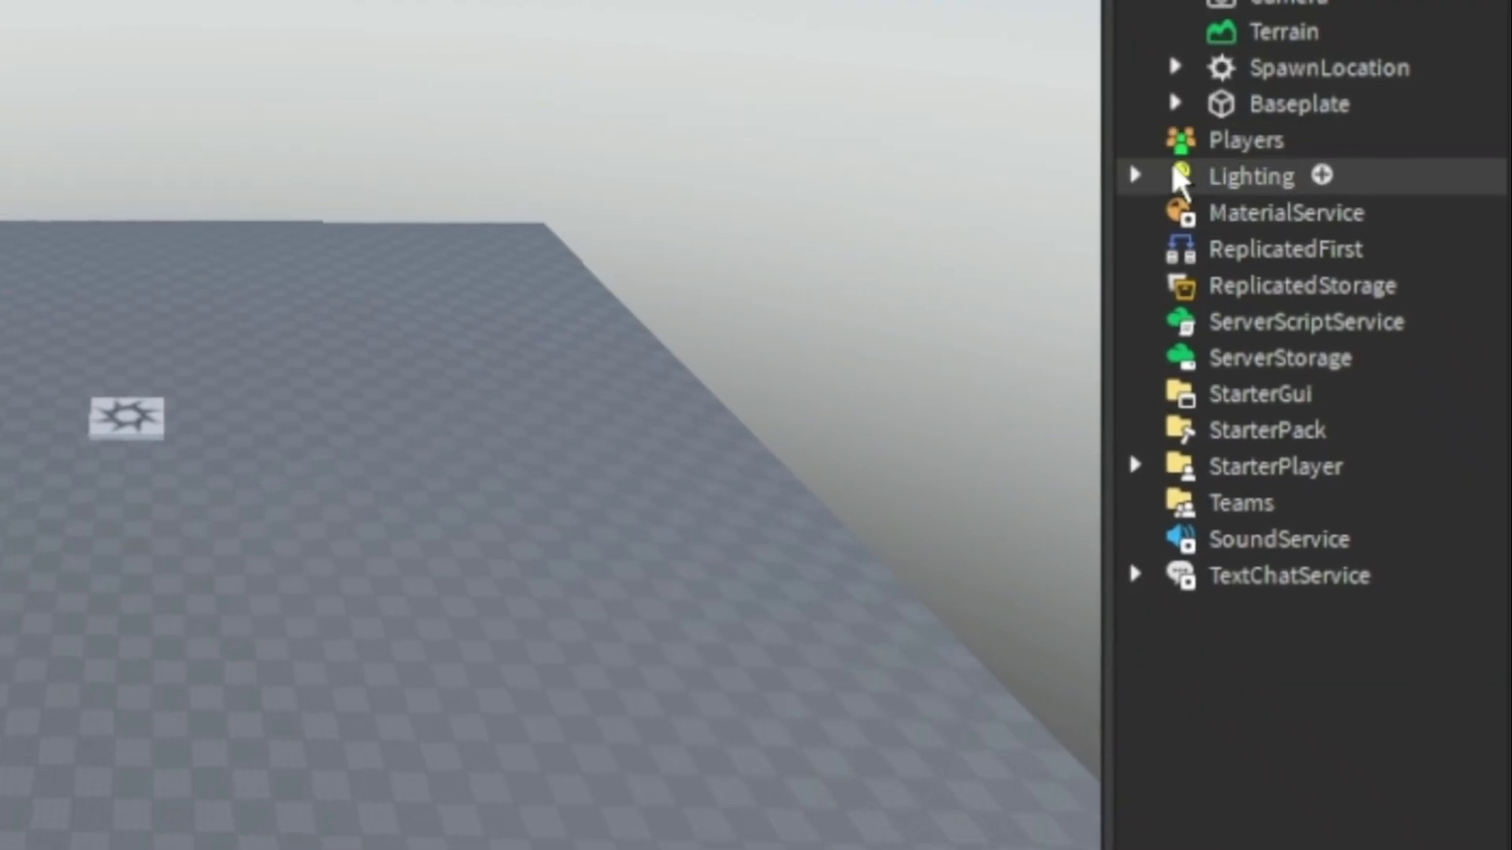
# Set the Lighting service's TimeOfDay to 3 to turn the sky to night.
pyautogui.click(1370, 210)
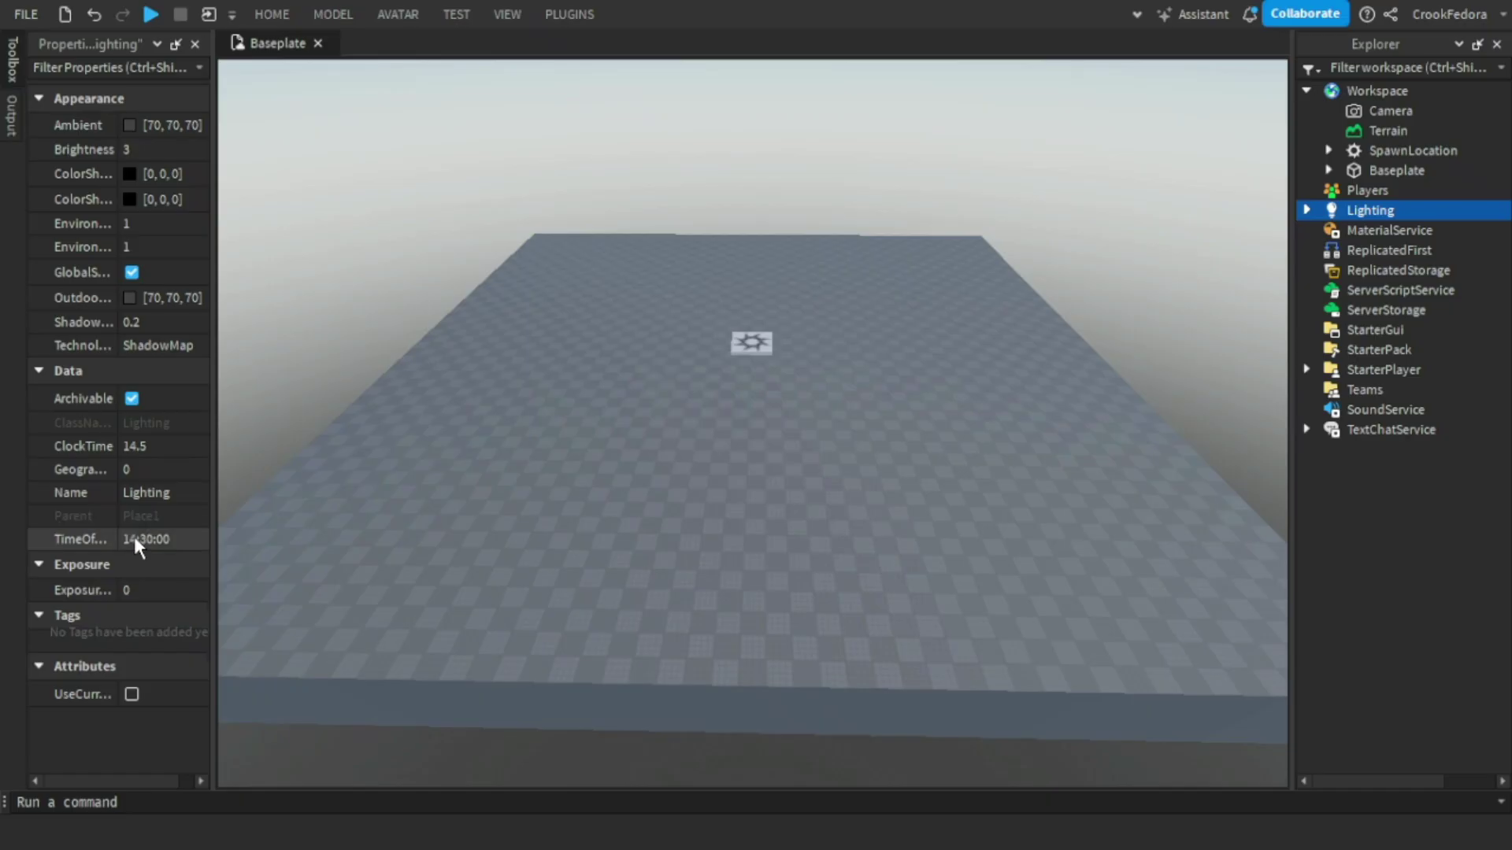
pyautogui.write('0')
pyautogui.press('BackSpace')
pyautogui.write('3')
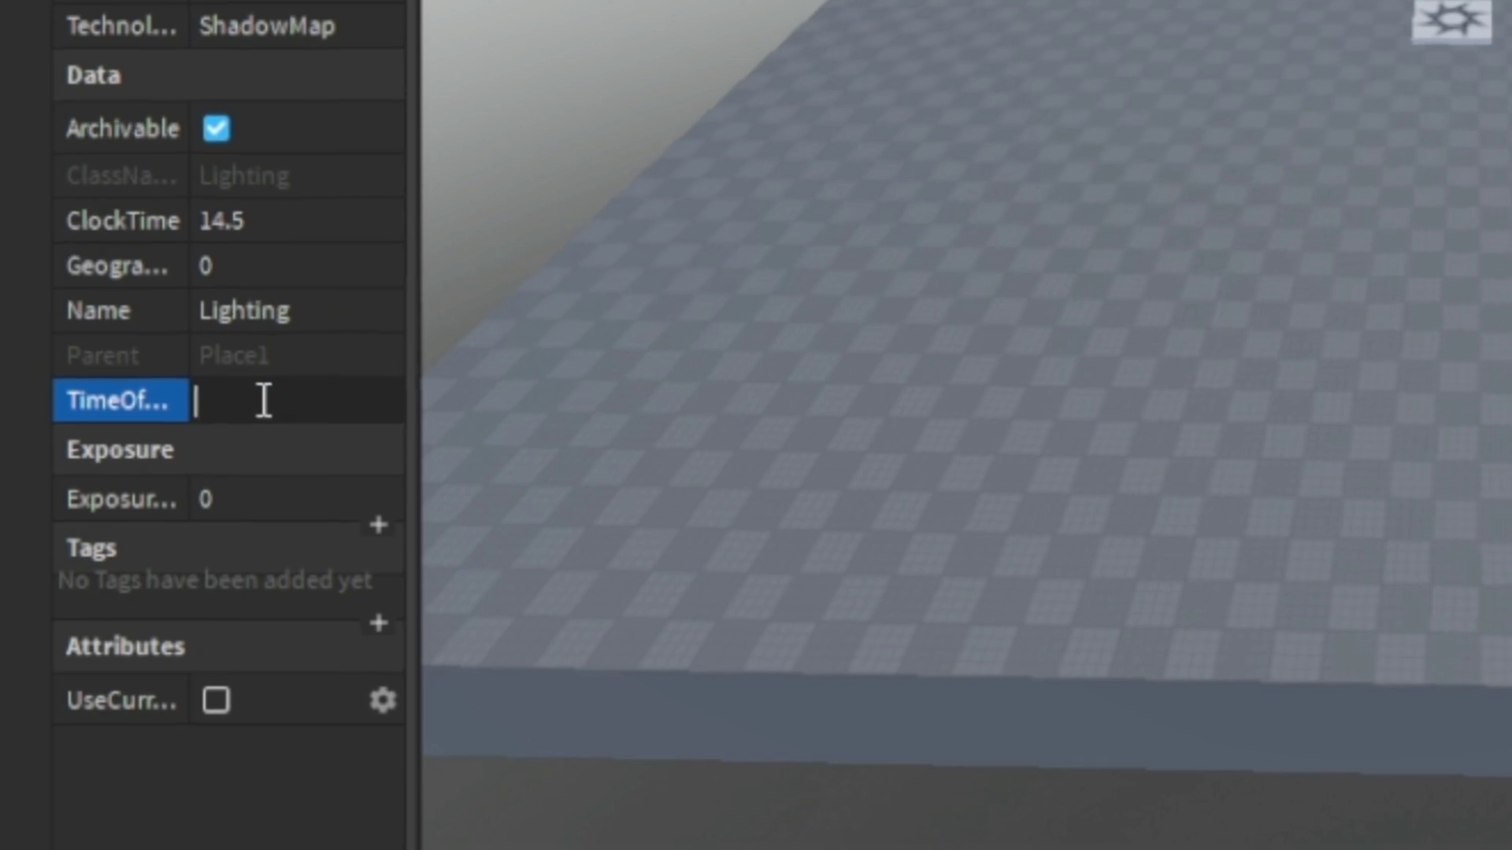
pyautogui.press('Return')
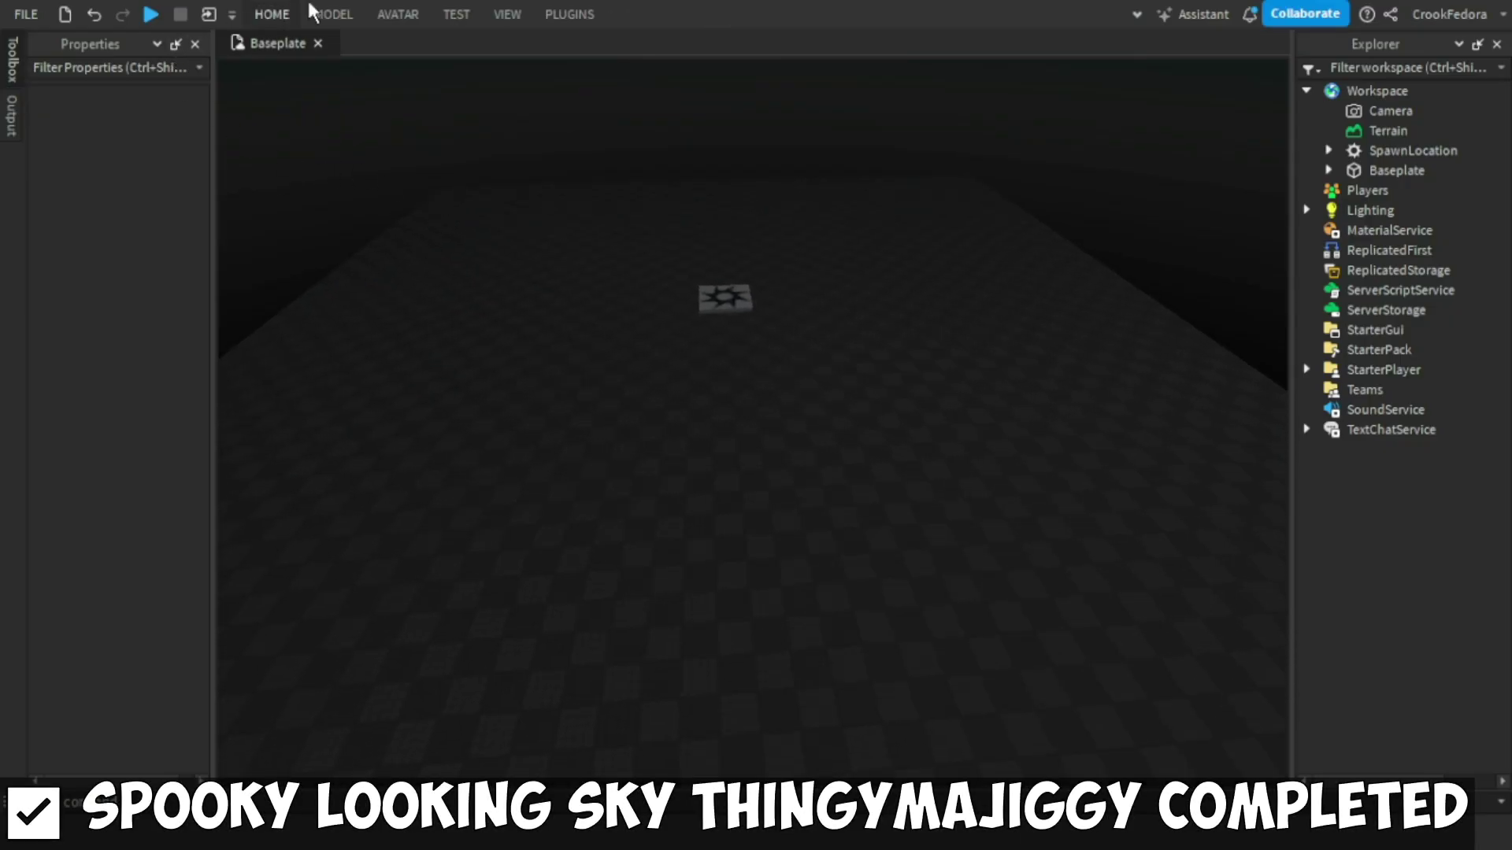
# Insert a block part on the baseplate in front of the spawn and colour it Burnt Sienna.
pyautogui.click(332, 14)
pyautogui.click(773, 111)
pyautogui.click(791, 128)
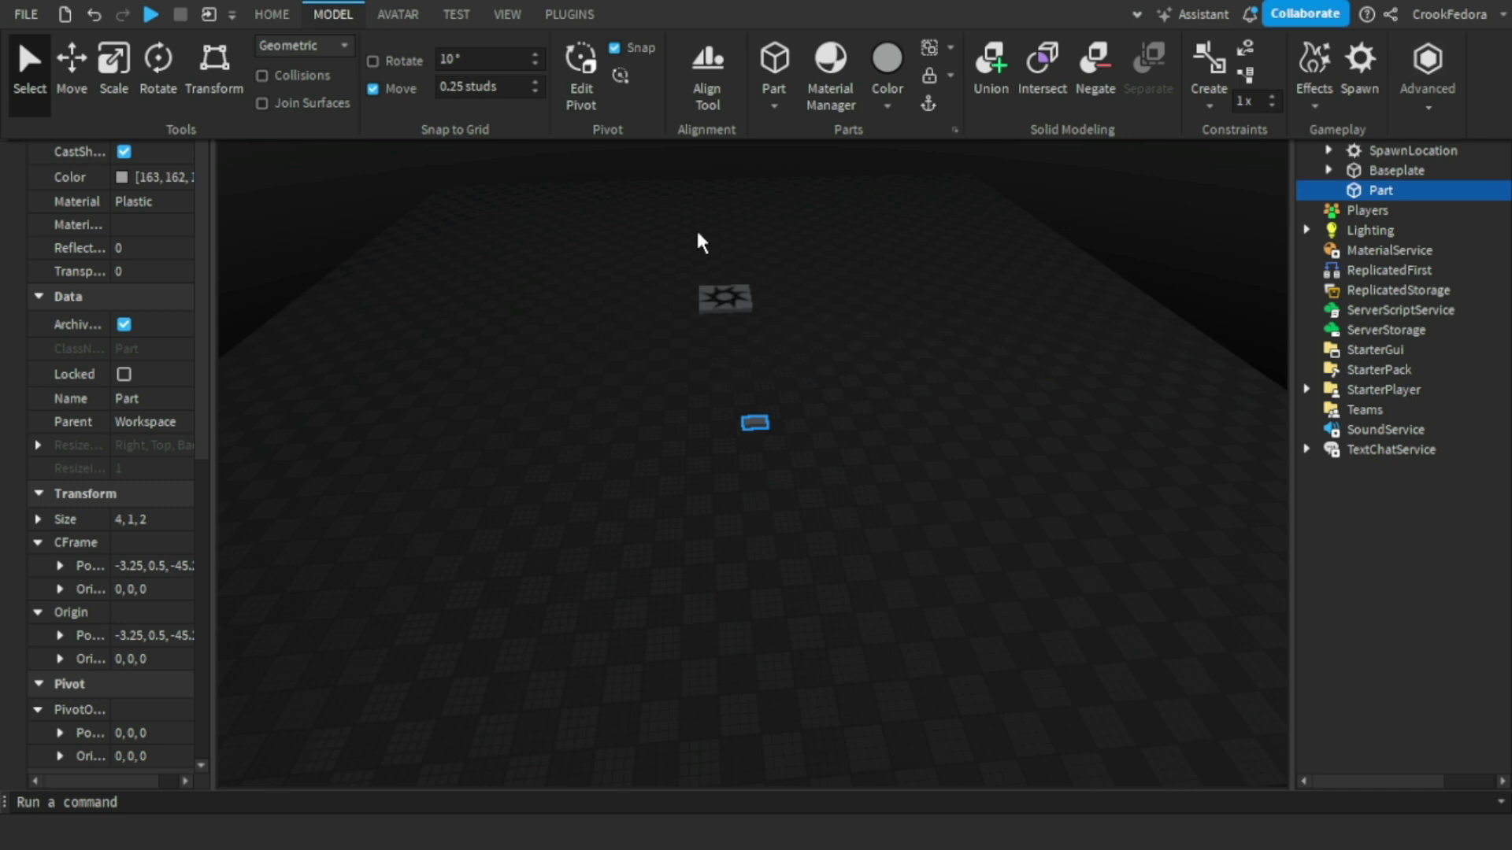
pyautogui.hotkey('ctrl', 'F1')
pyautogui.scroll(5, 887, 358)
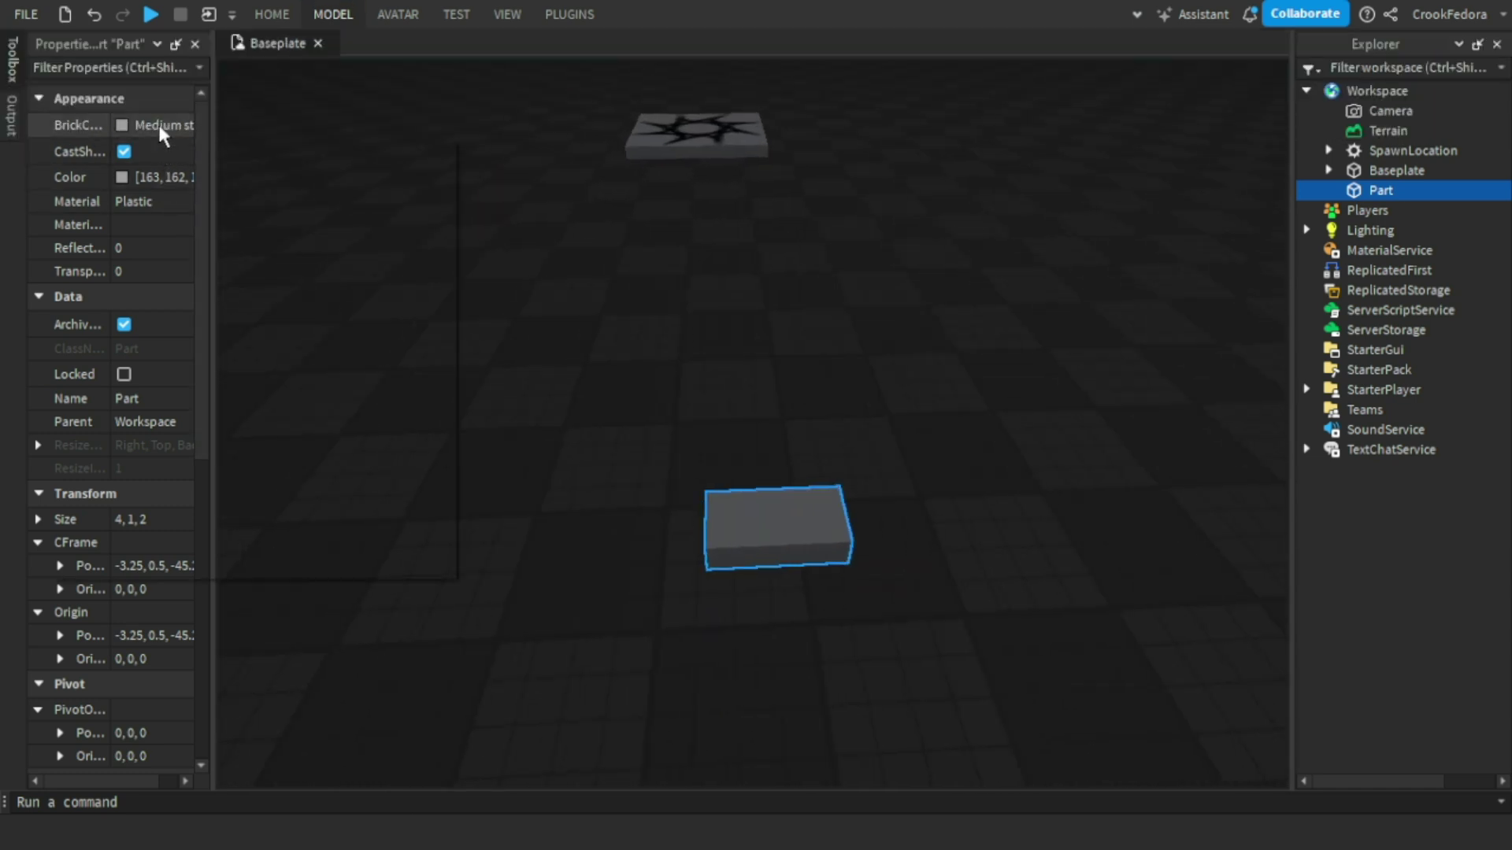
pyautogui.click(157, 125)
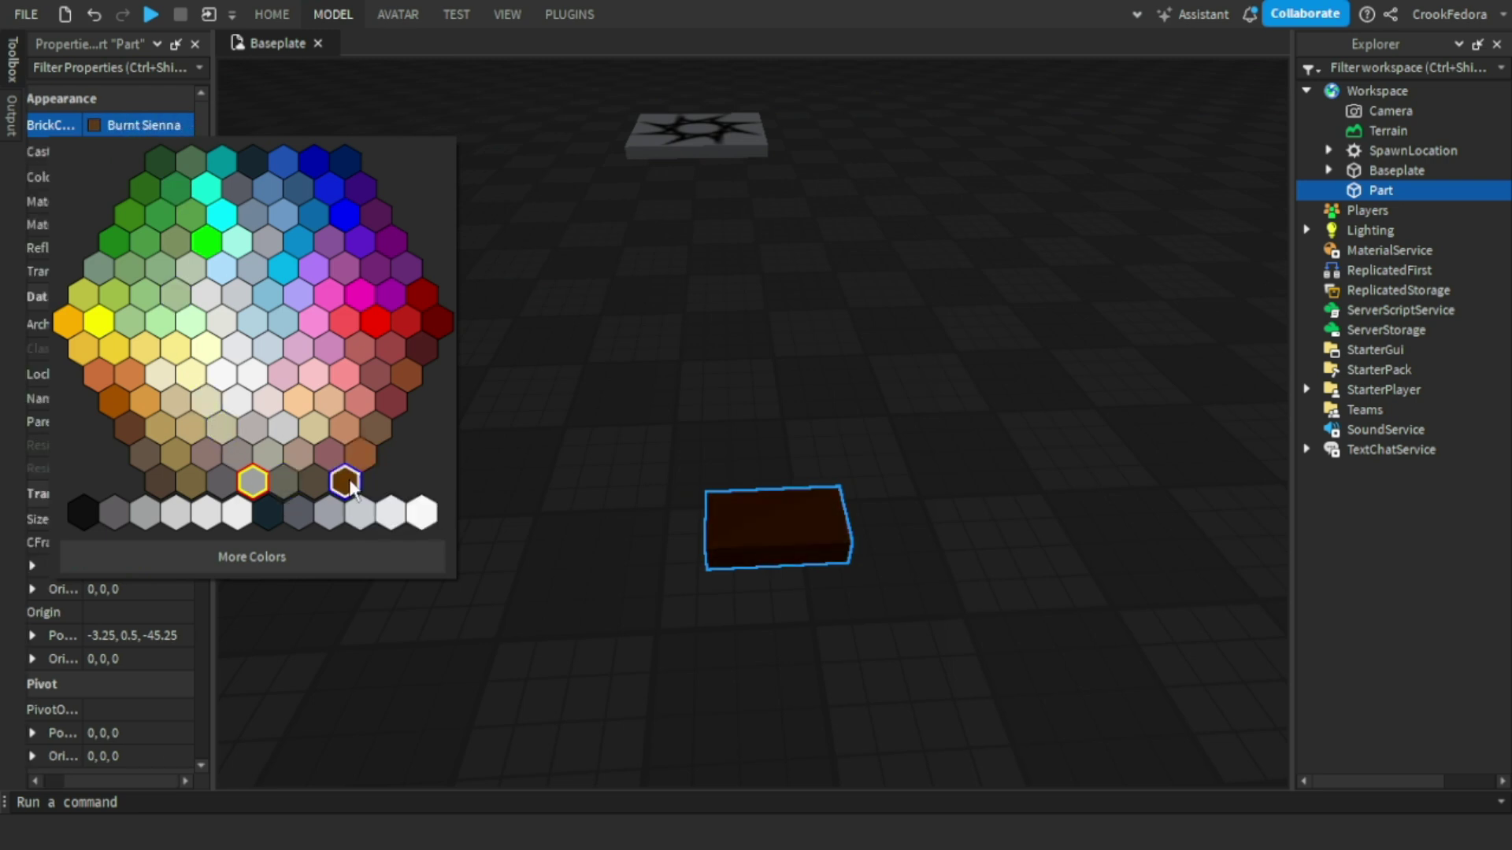
pyautogui.click(350, 484)
# Shift the brown part slightly and reshape it into a narrow upright trunk column about 1 stud wide and deep.
pyautogui.moveTo(630, 634); pyautogui.dragTo(594, 557)
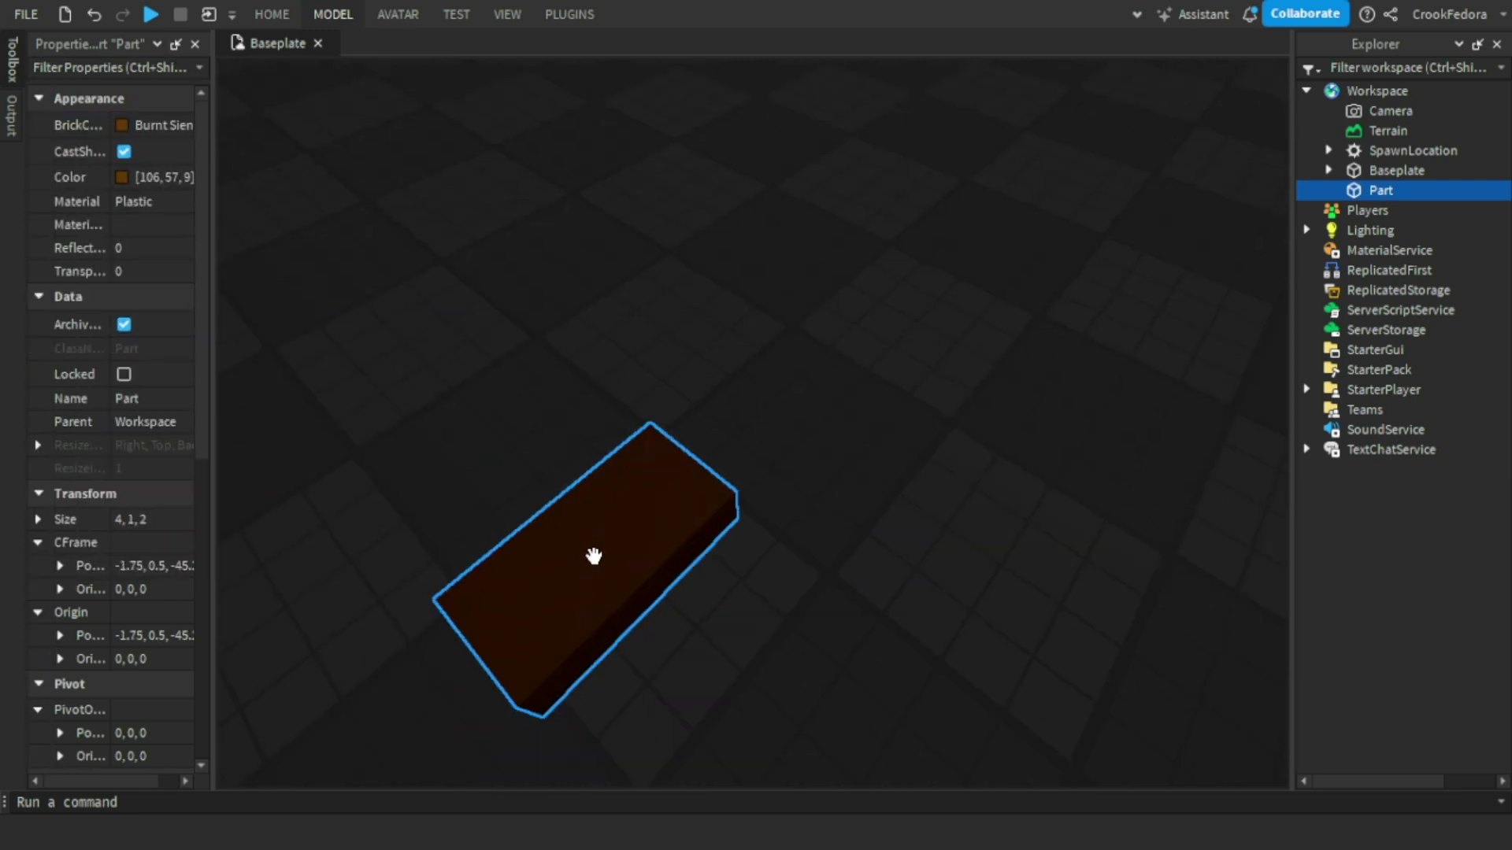
pyautogui.keyDown('ctrl'); pyautogui.moveTo(606, 463); pyautogui.dragTo(663, 467); pyautogui.keyUp('ctrl')
pyautogui.moveTo(651, 382); pyautogui.dragTo(648, 347)
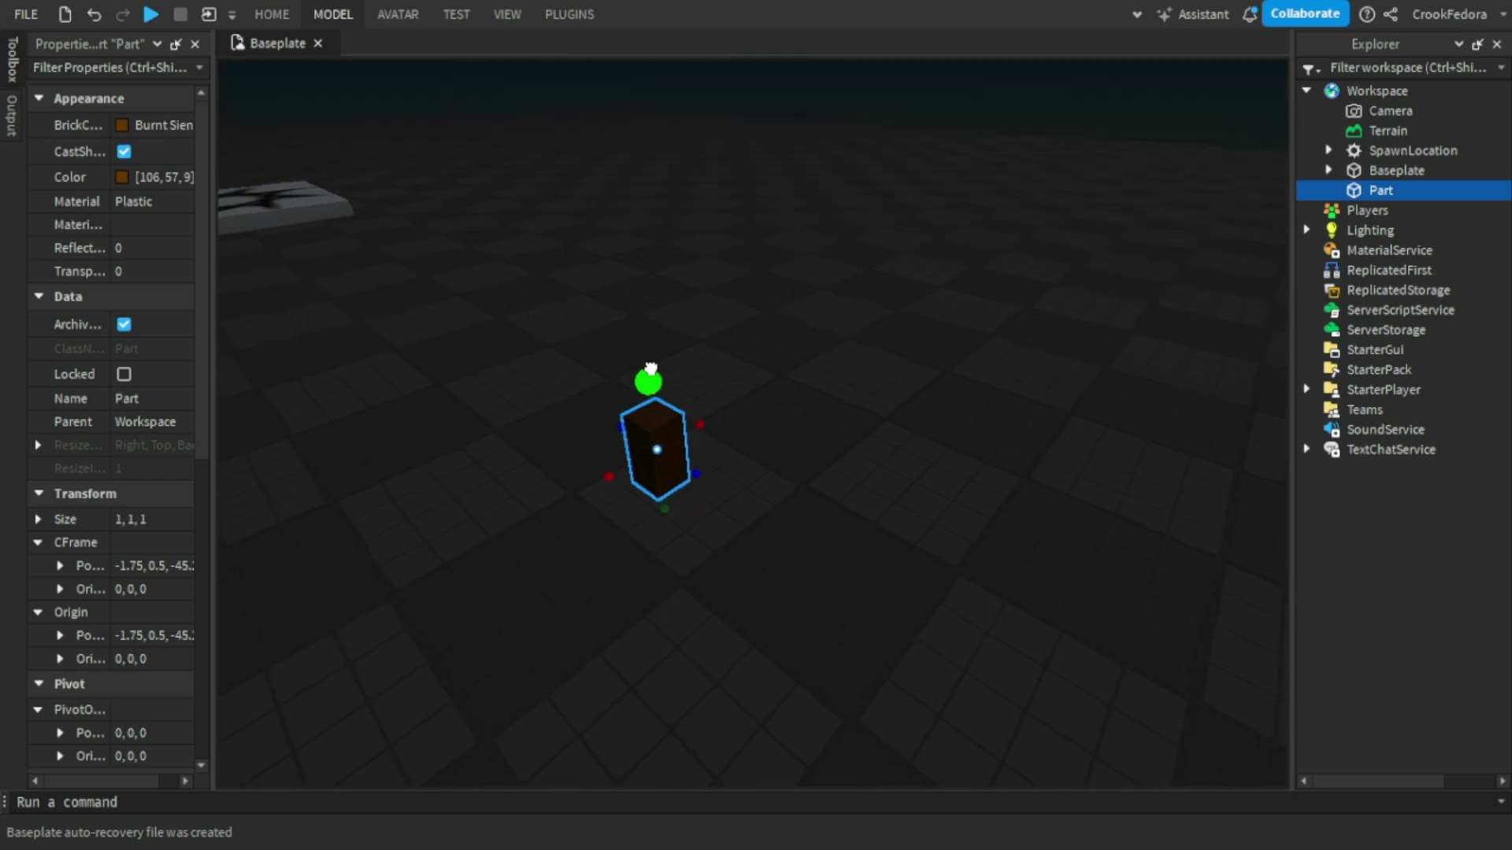
pyautogui.moveTo(651, 369); pyautogui.dragTo(648, 347, button='right')
pyautogui.moveTo(648, 347); pyautogui.dragTo(678, 439)
pyautogui.scroll(3, 752, 337)
# Duplicate the trunk column to build a stacked three-piece trunk that narrows upward, one piece sized about 1.12 × 4.75 × 1.12.
pyautogui.hotkey('ctrl', 'd')
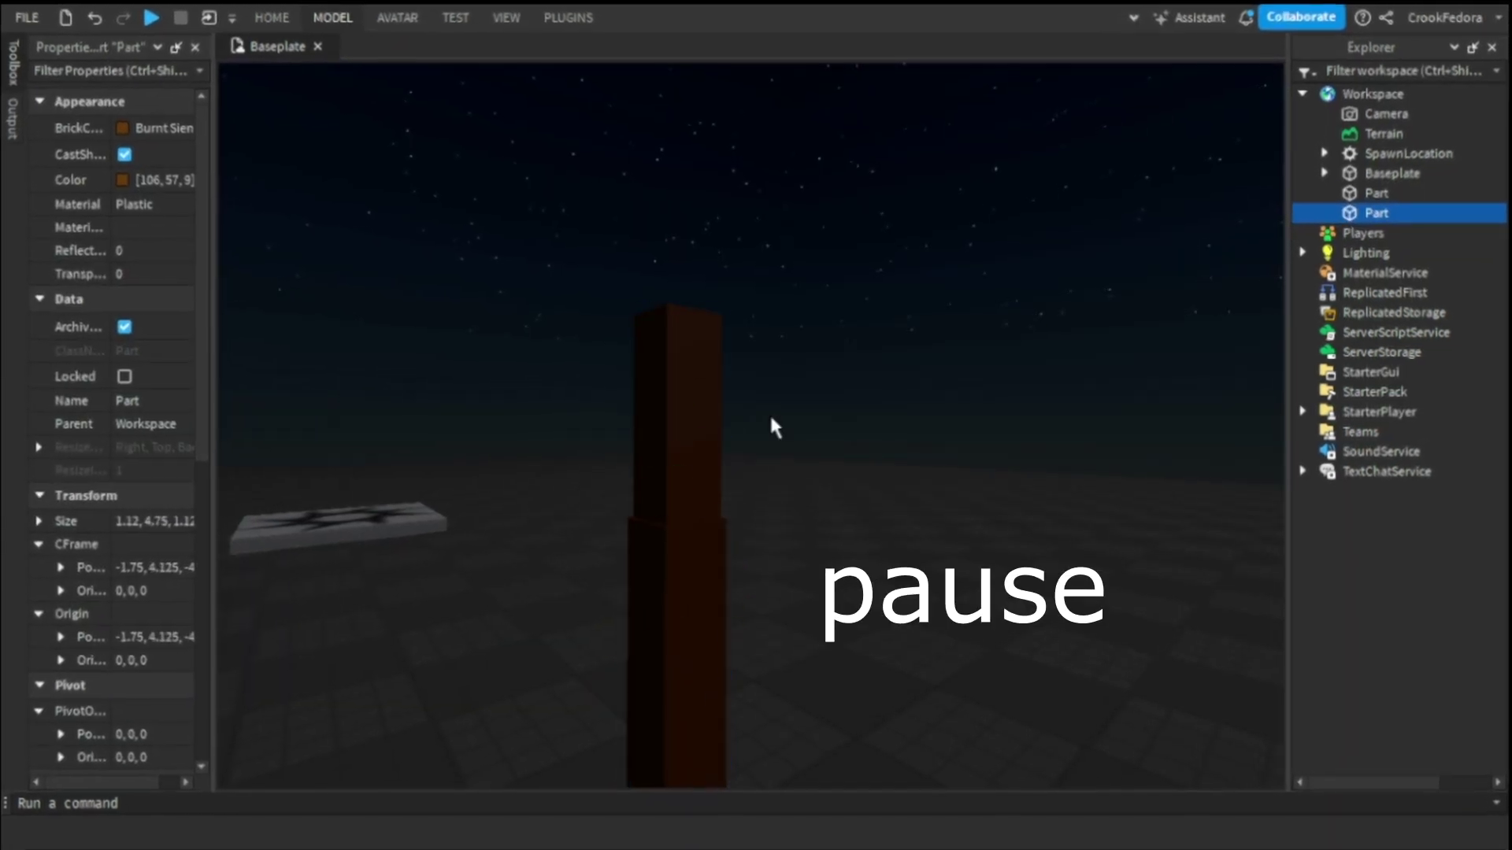
pyautogui.scroll(-3, 866, 410)
pyautogui.press('w')
pyautogui.press('d')
pyautogui.moveTo(894, 389); pyautogui.dragTo(894, 389, button='right')
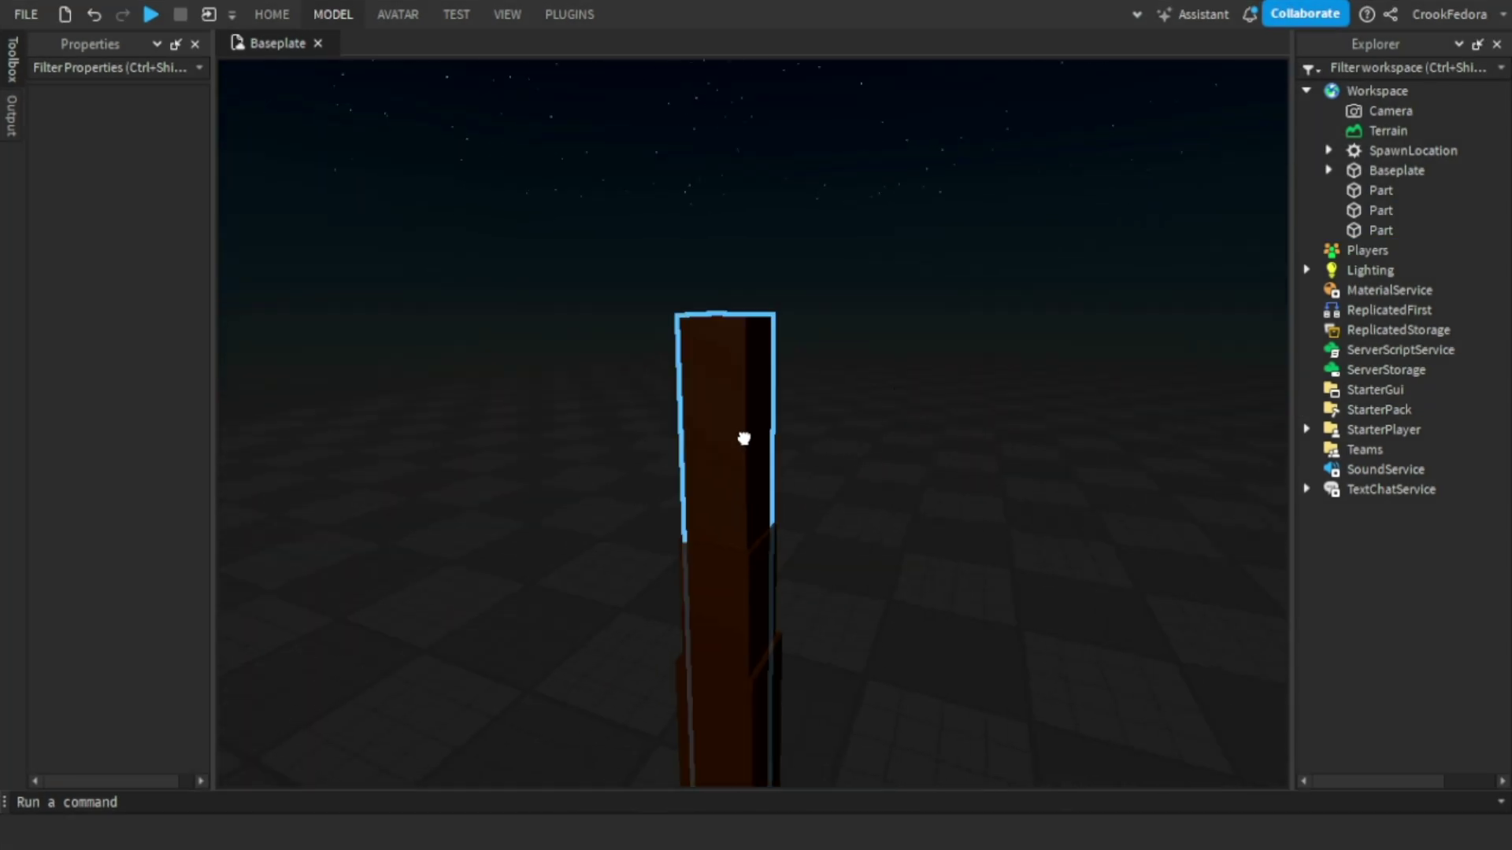
pyautogui.click(745, 438)
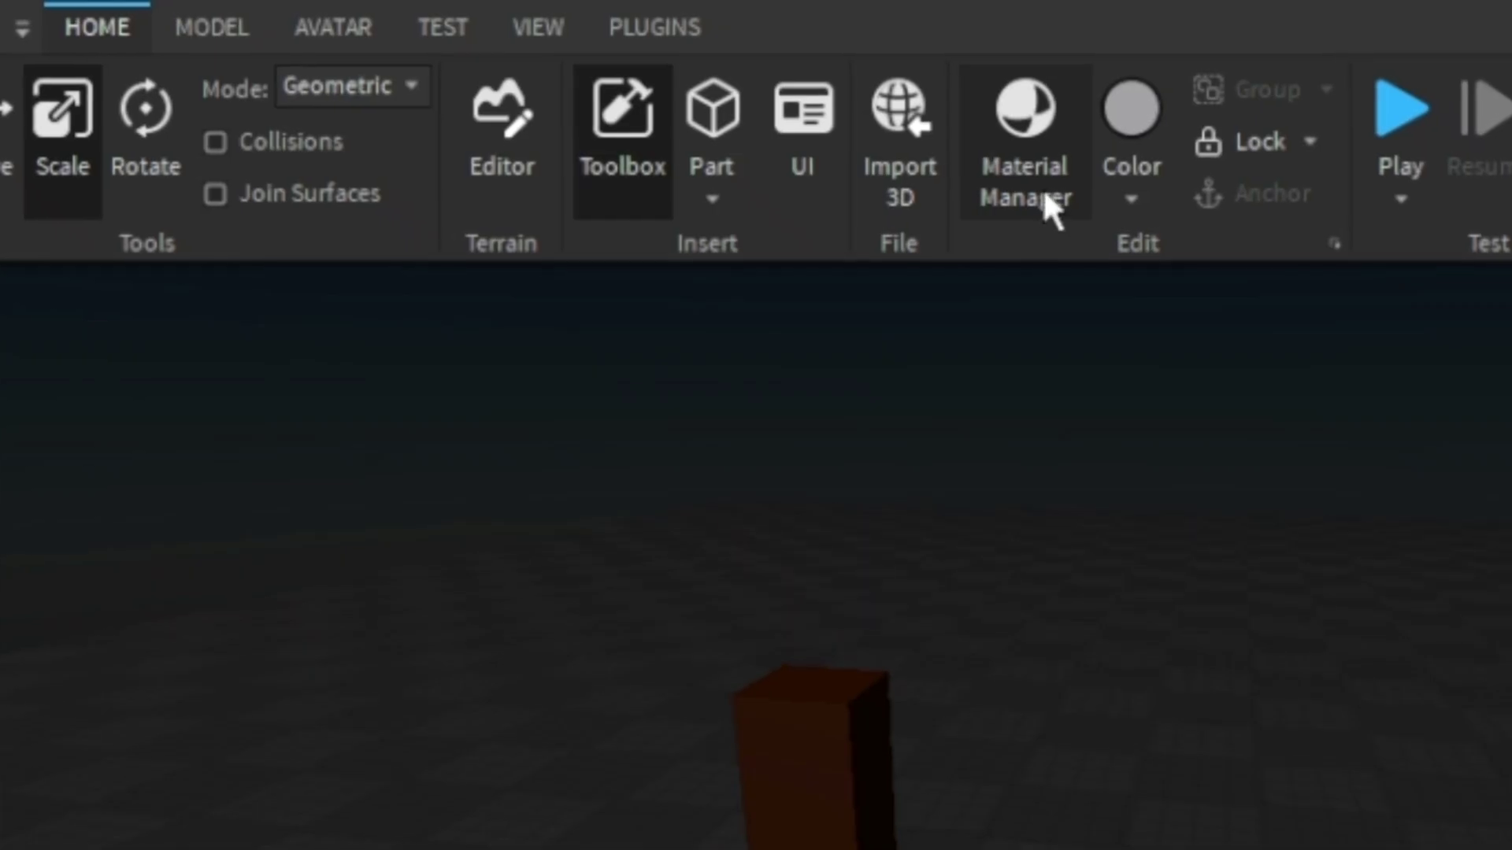
# Insert a sphere part near the trunk and colour it Bright green.
pyautogui.click(708, 201)
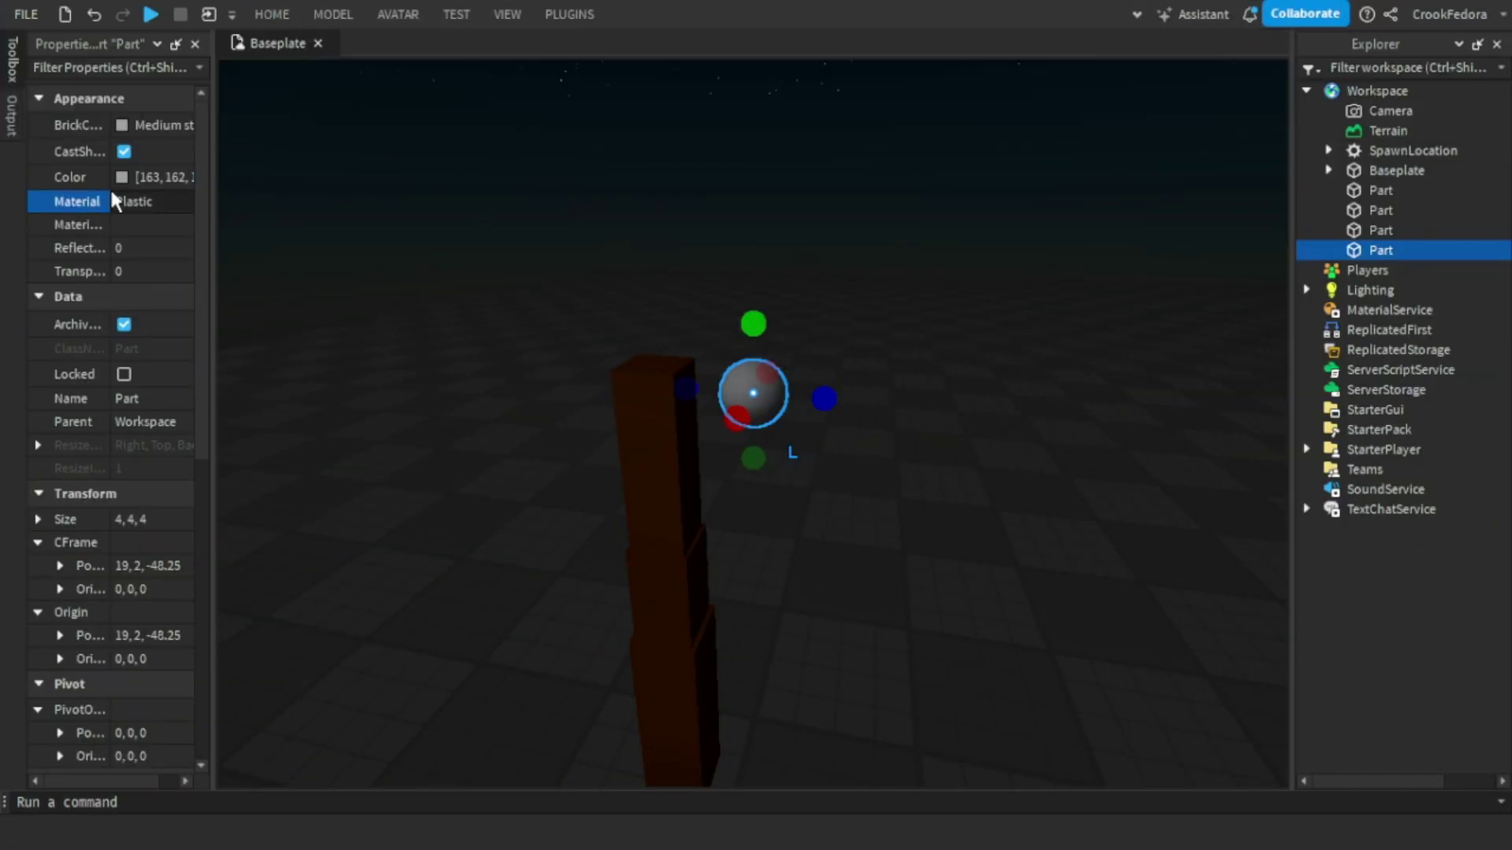
pyautogui.click(139, 126)
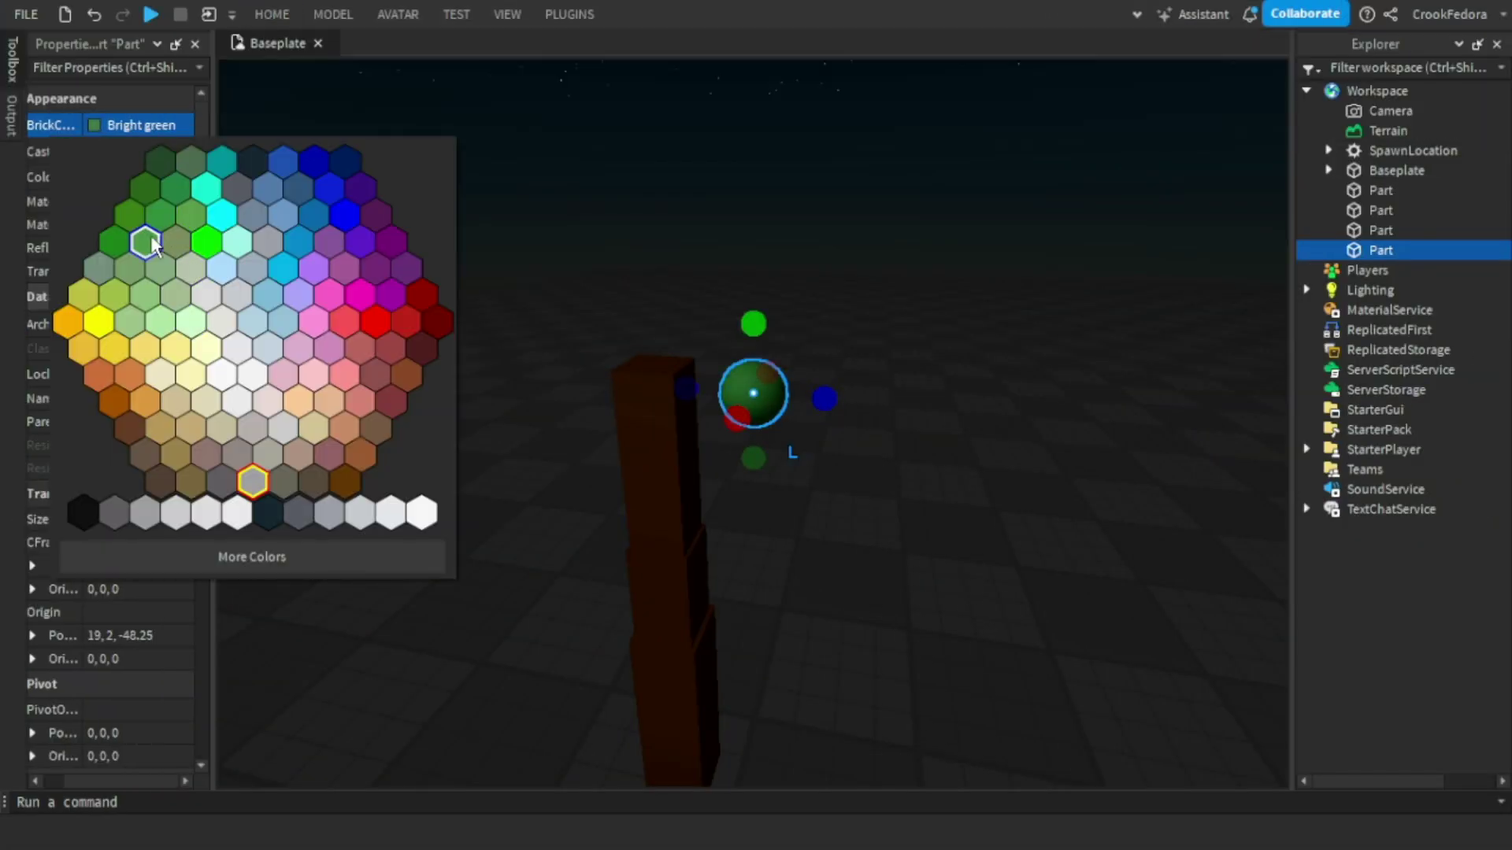
pyautogui.click(152, 245)
pyautogui.click(1006, 422)
# Move the green sphere onto the top of the trunk and centre it there as the foliage.
pyautogui.moveTo(726, 384); pyautogui.dragTo(666, 373)
pyautogui.moveTo(609, 272); pyautogui.dragTo(571, 264)
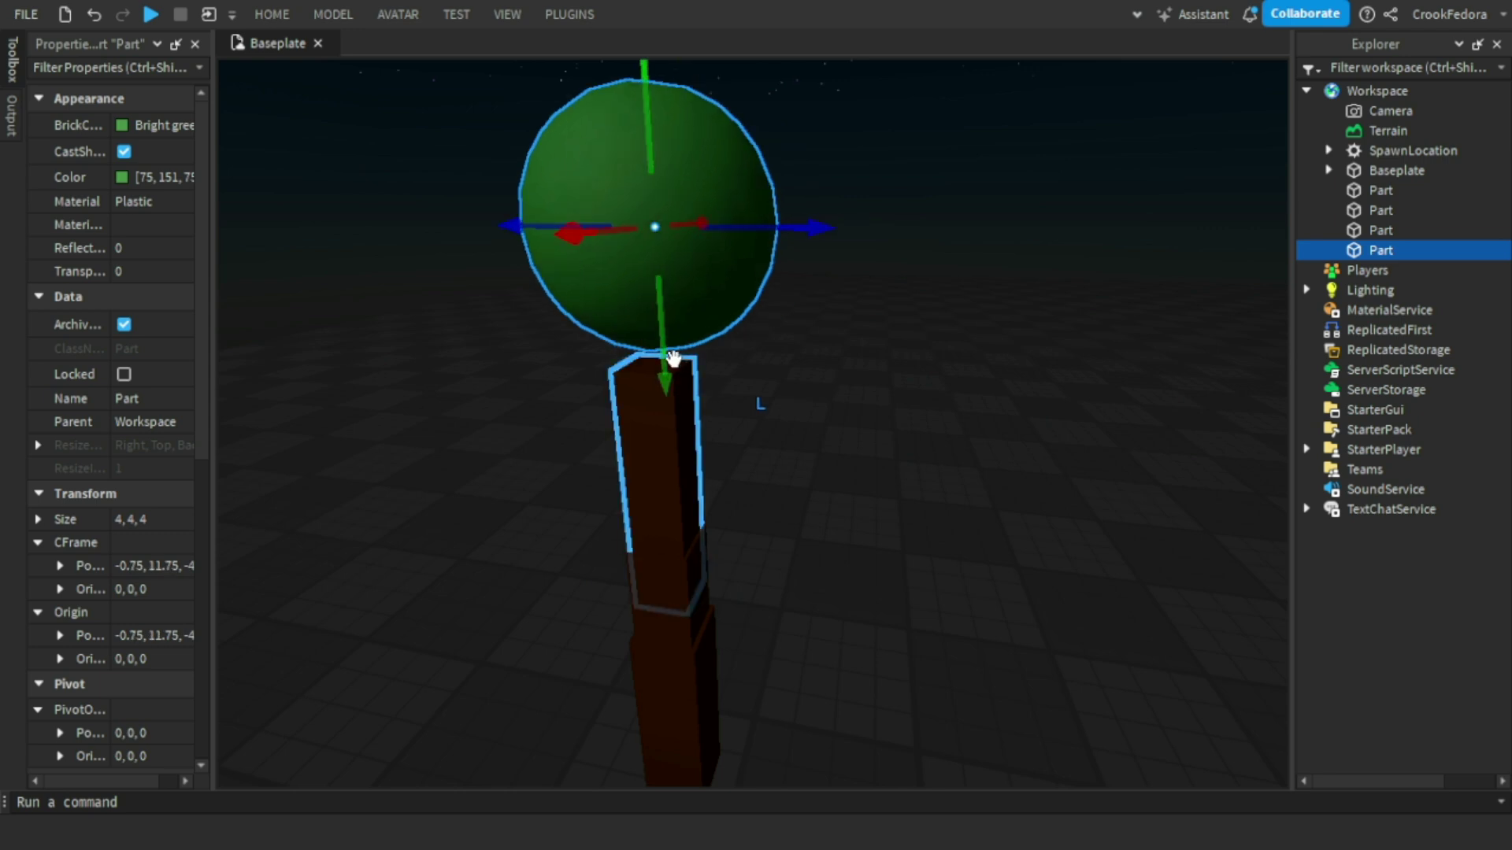
pyautogui.moveTo(674, 359); pyautogui.dragTo(672, 438)
pyautogui.moveTo(672, 439); pyautogui.dragTo(647, 403, button='right')
pyautogui.moveTo(613, 425); pyautogui.dragTo(570, 442)
pyautogui.moveTo(570, 442); pyautogui.dragTo(1090, 411, button='right')
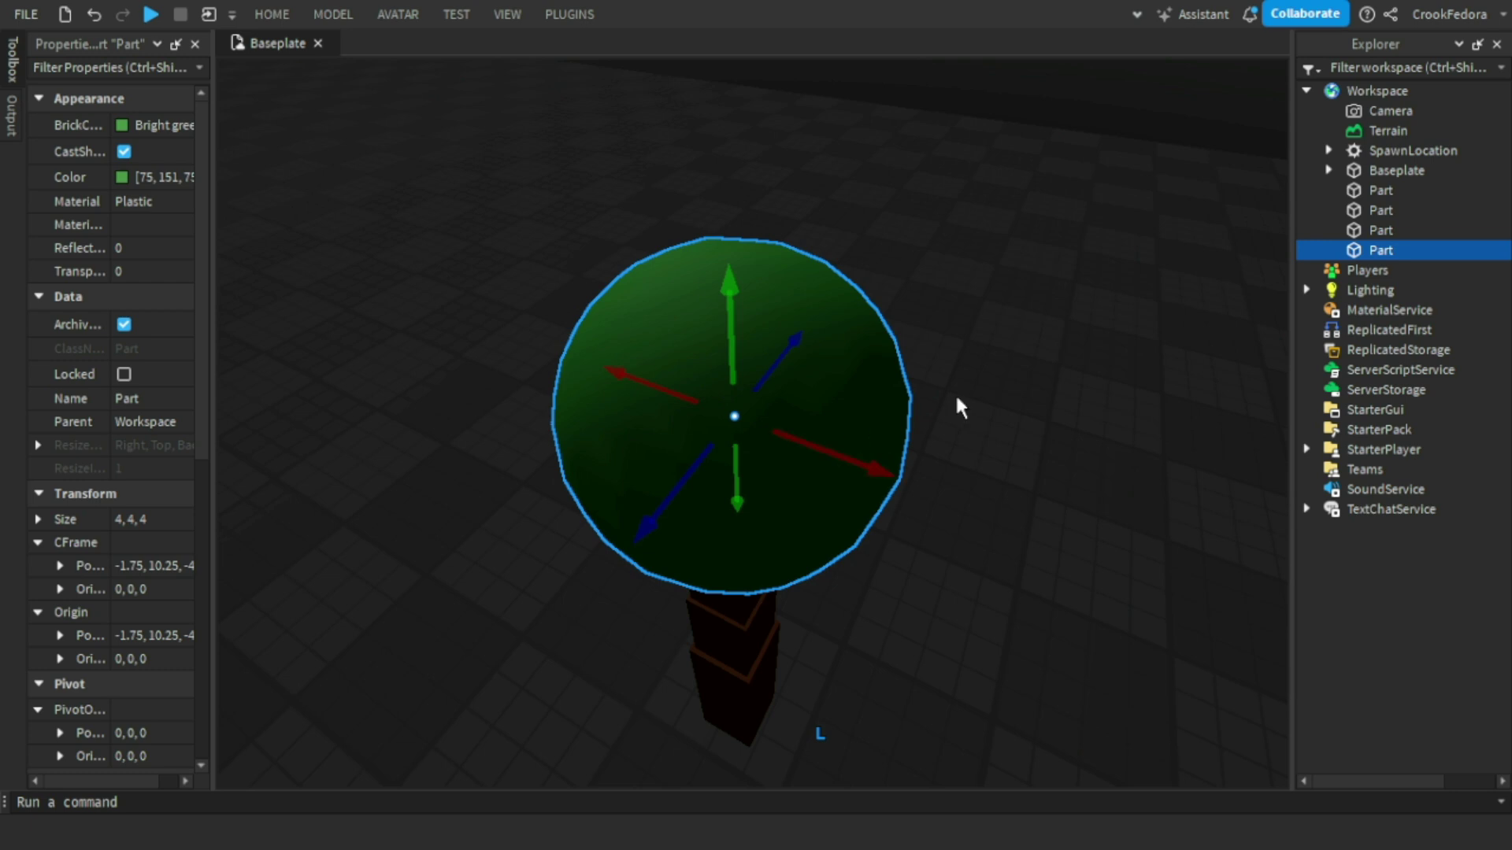
# Enlarge the green sphere so it forms a wide crown above the trunk.
pyautogui.click(990, 382)
pyautogui.moveTo(990, 381); pyautogui.dragTo(989, 372, button='right')
pyautogui.scroll(-2, 992, 380)
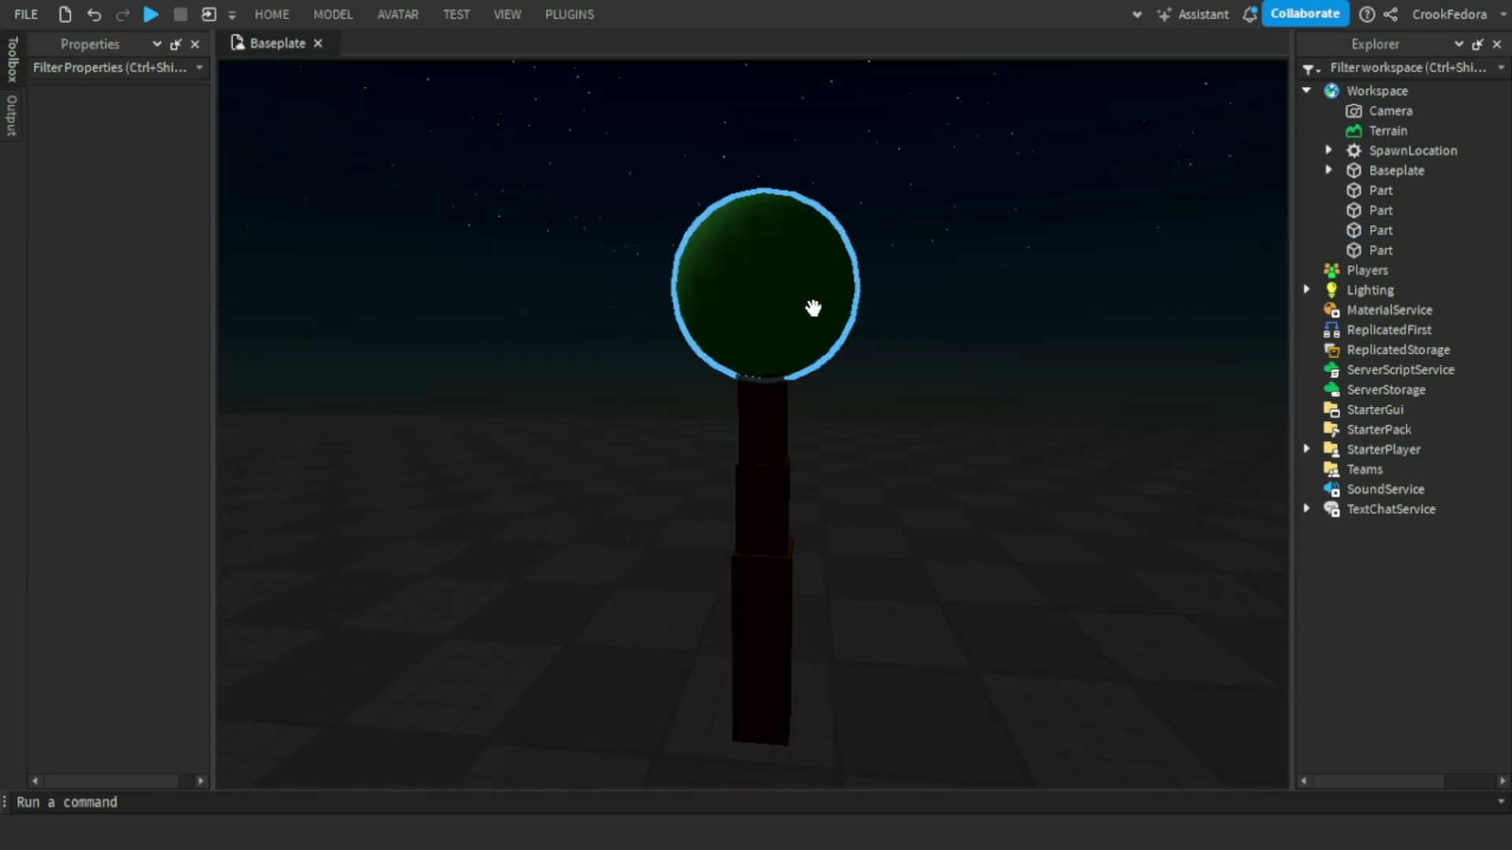
pyautogui.click(813, 308)
pyautogui.moveTo(774, 424); pyautogui.dragTo(769, 505)
pyautogui.moveTo(771, 146); pyautogui.dragTo(763, 64)
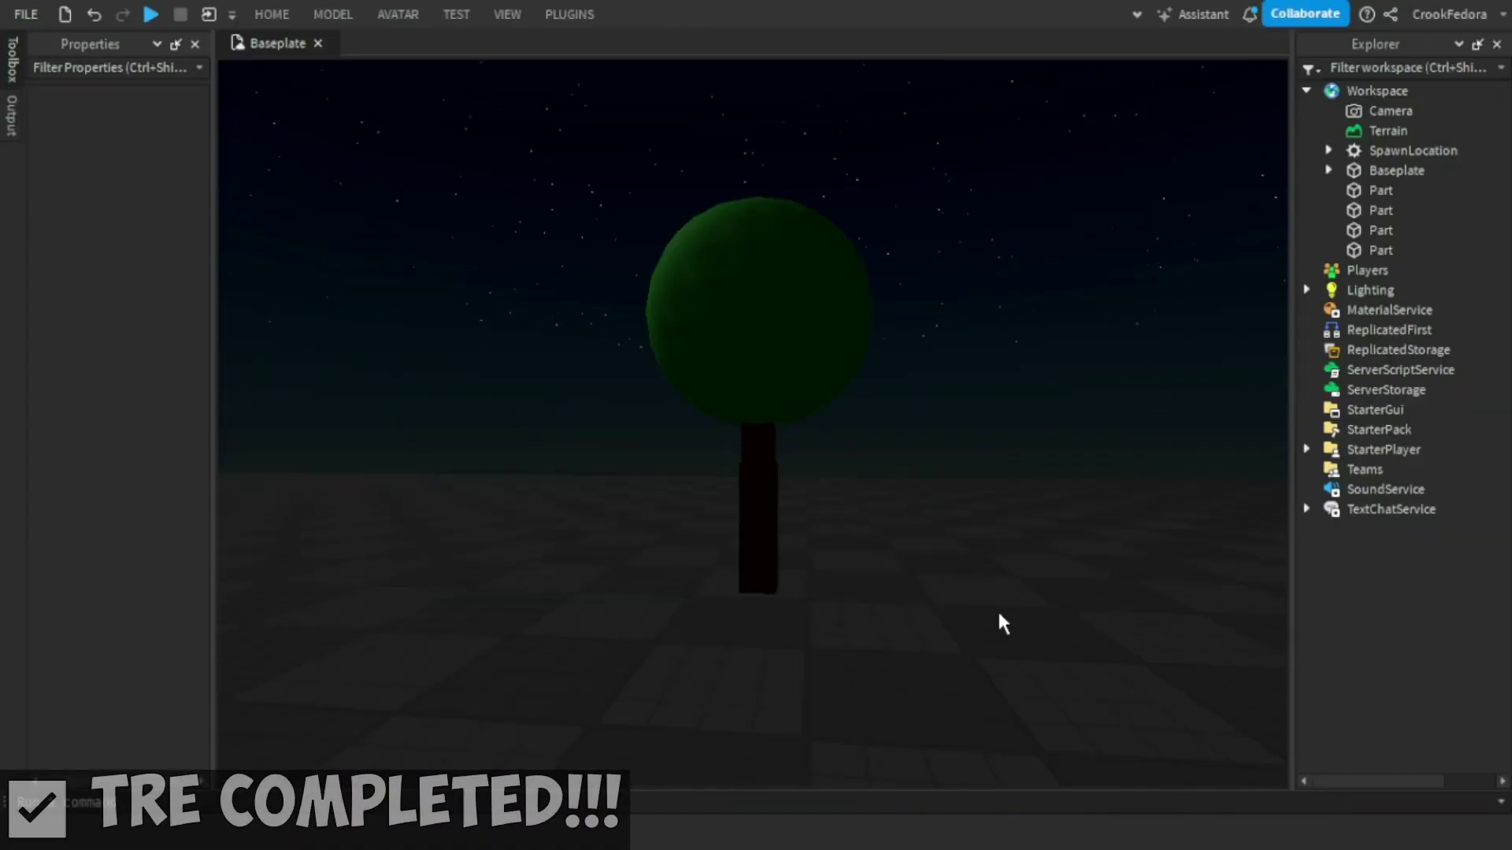
# Adjust the green crown's height on the trunk.
pyautogui.scroll(2, 925, 493)
pyautogui.press('e')
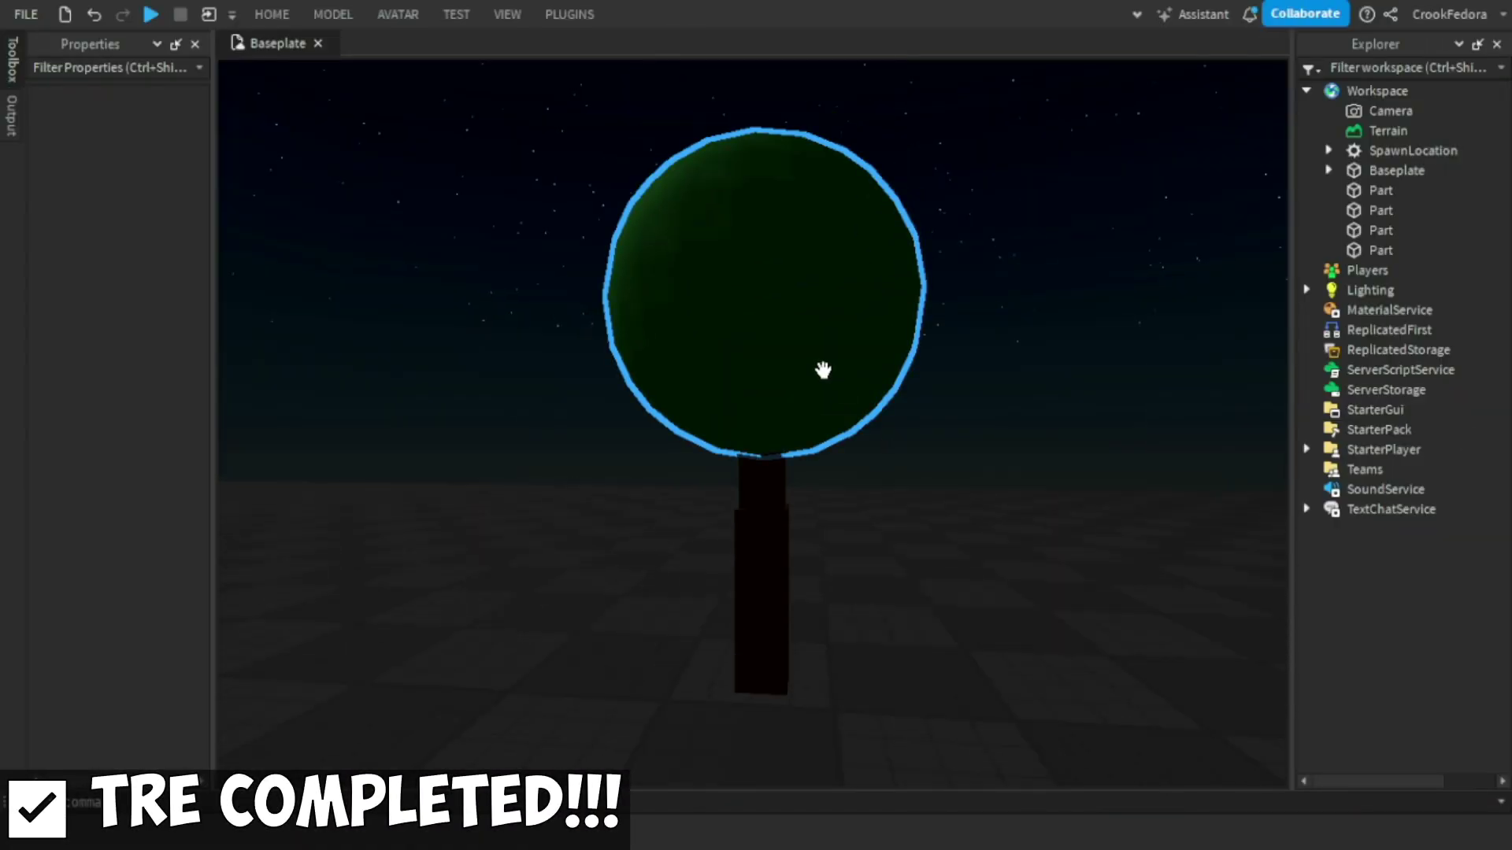
pyautogui.click(820, 371)
pyautogui.scroll(1, 791, 413)
pyautogui.moveTo(762, 459); pyautogui.dragTo(779, 393)
pyautogui.click(915, 465)
pyautogui.scroll(-3, 915, 465)
pyautogui.press('e')
pyautogui.moveTo(914, 466); pyautogui.dragTo(915, 465, button='right')
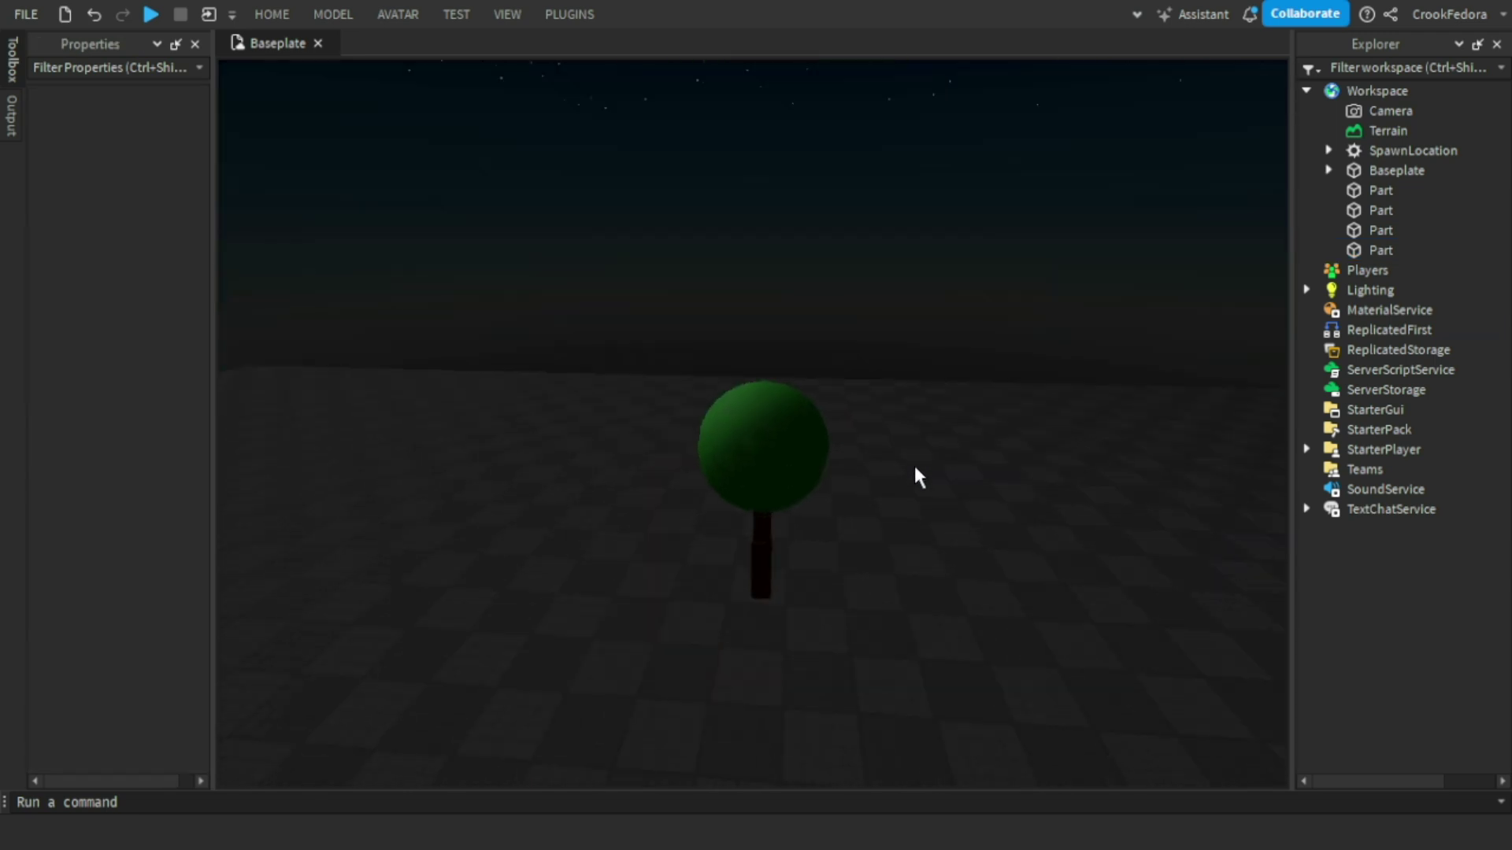
# Select all four parts of the tree and anchor them.
pyautogui.scroll(3, 921, 367)
pyautogui.moveTo(864, 309); pyautogui.dragTo(709, 512)
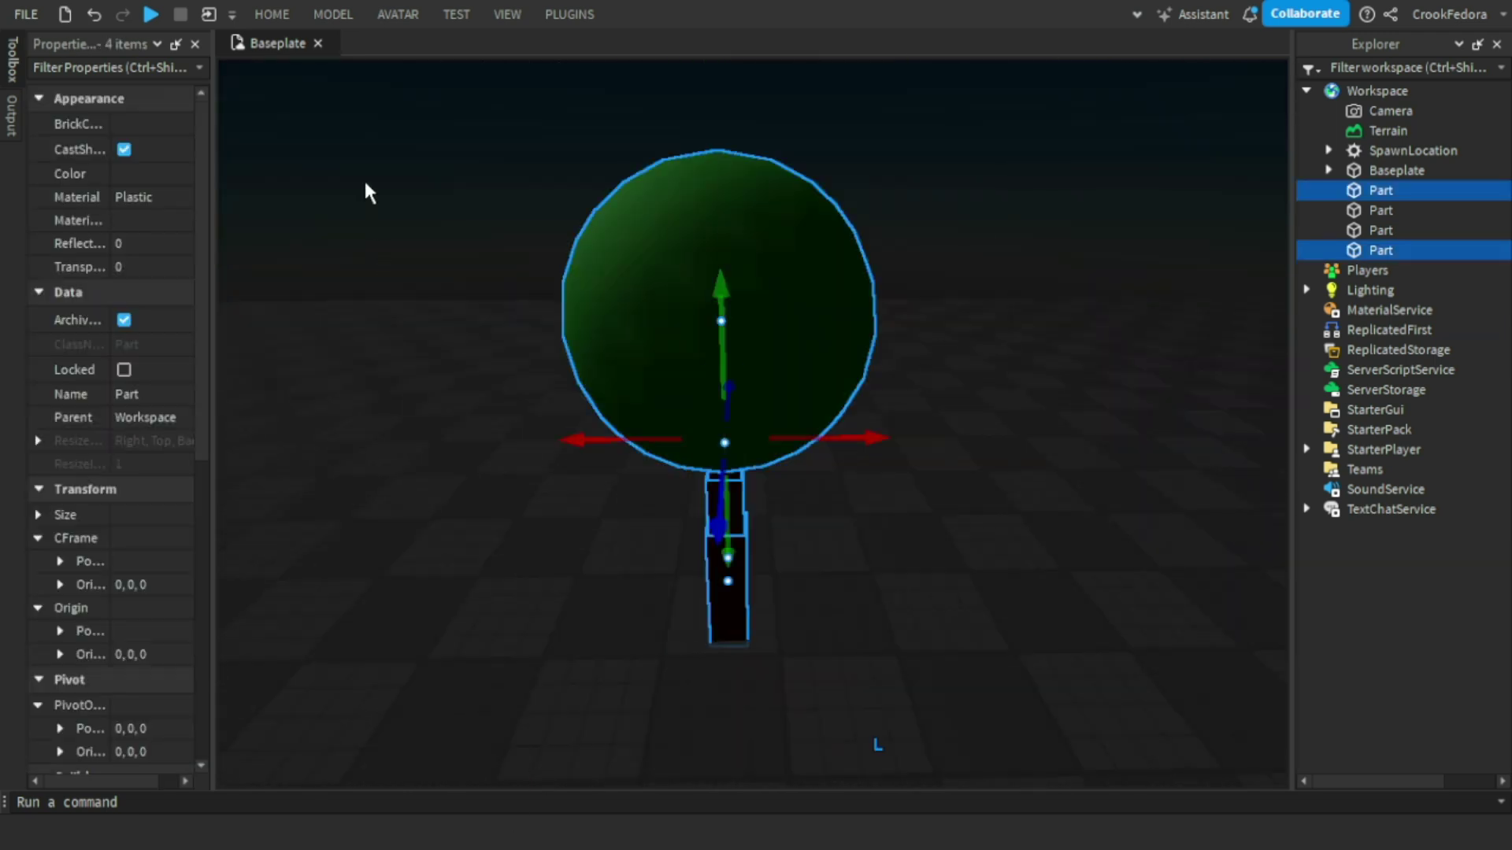
pyautogui.click(272, 15)
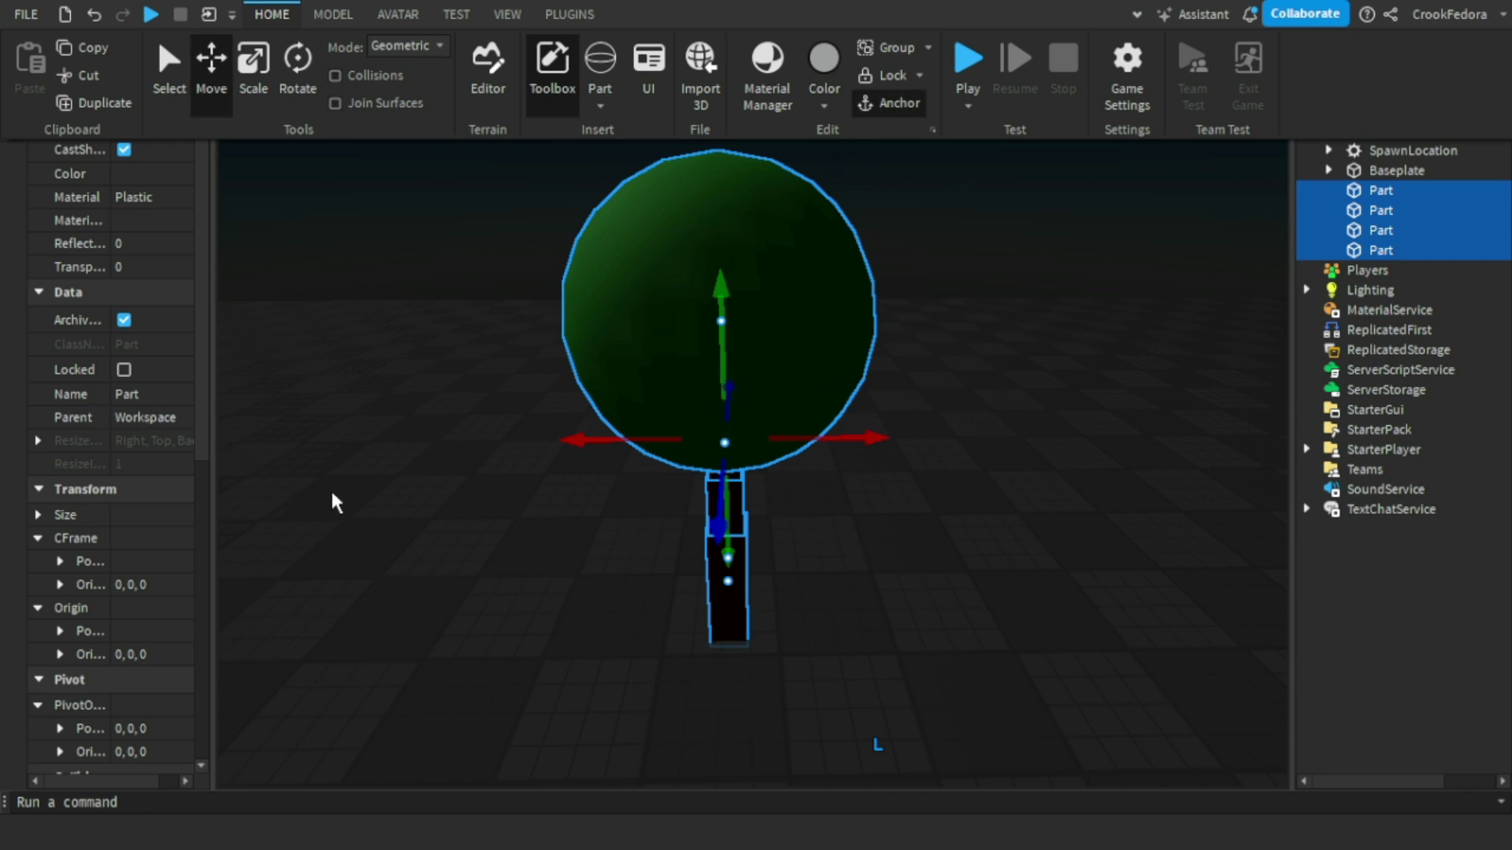
# Group the tree parts into one model and name it Tre.
pyautogui.hotkey('ctrl', 'g')
pyautogui.click(158, 220)
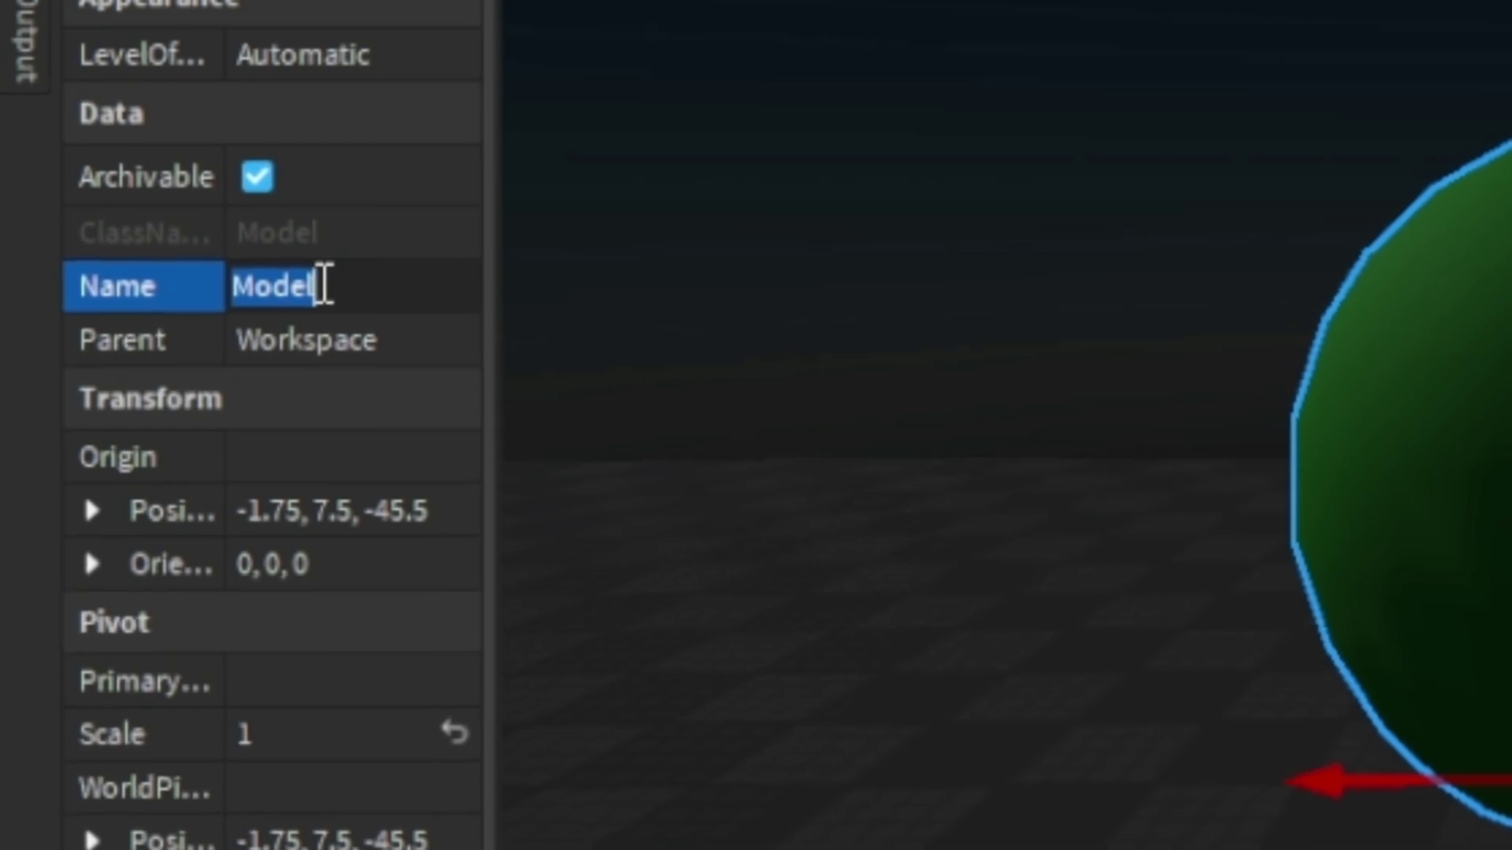
pyautogui.write('Tre')
pyautogui.press('Return')
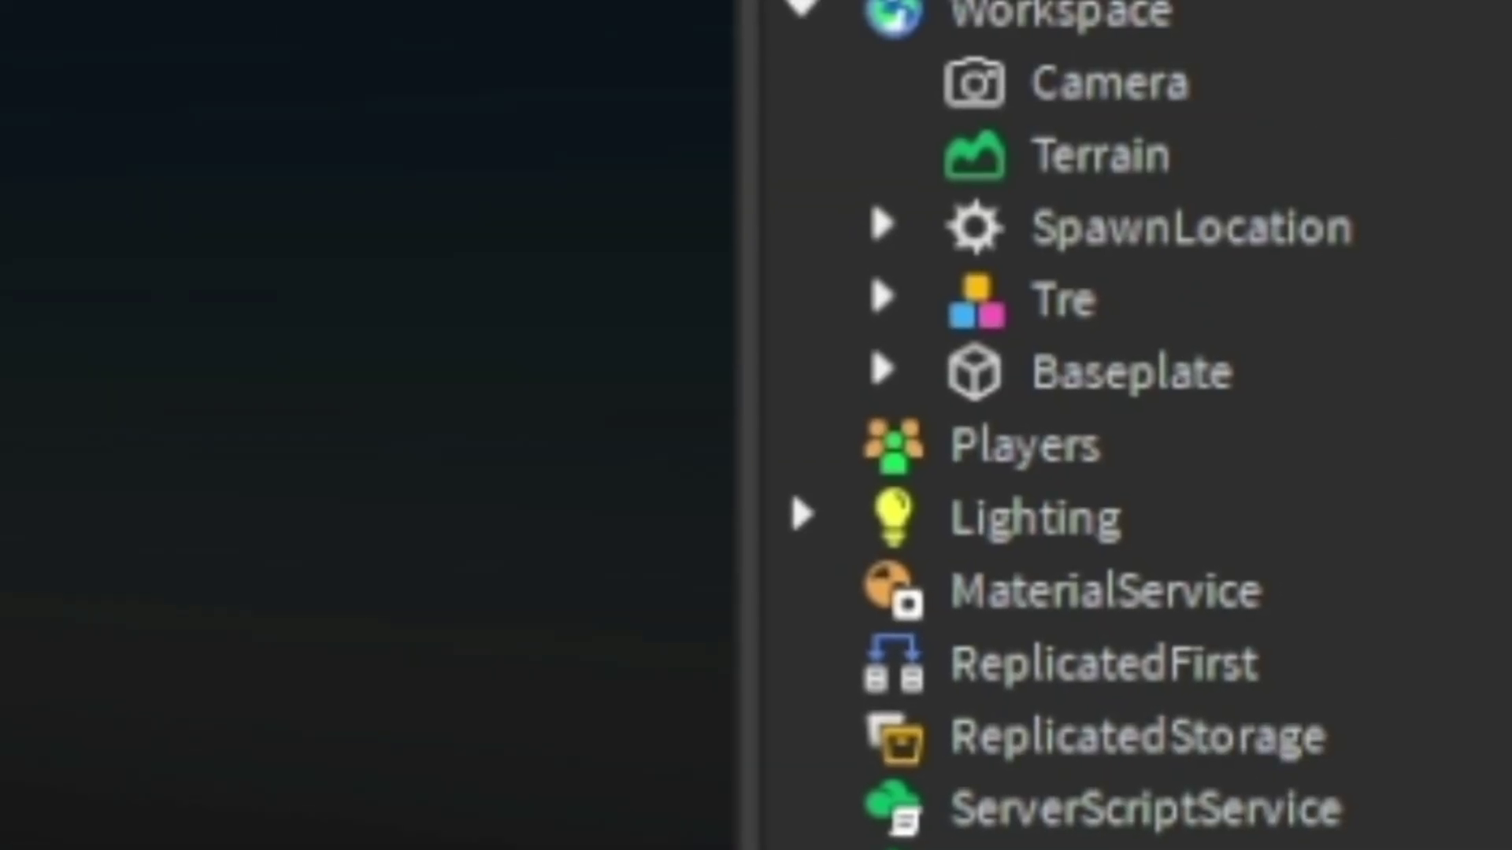
pyautogui.moveTo(820, 474); pyautogui.dragTo(821, 474, button='right')
pyautogui.scroll(-3, 754, 461)
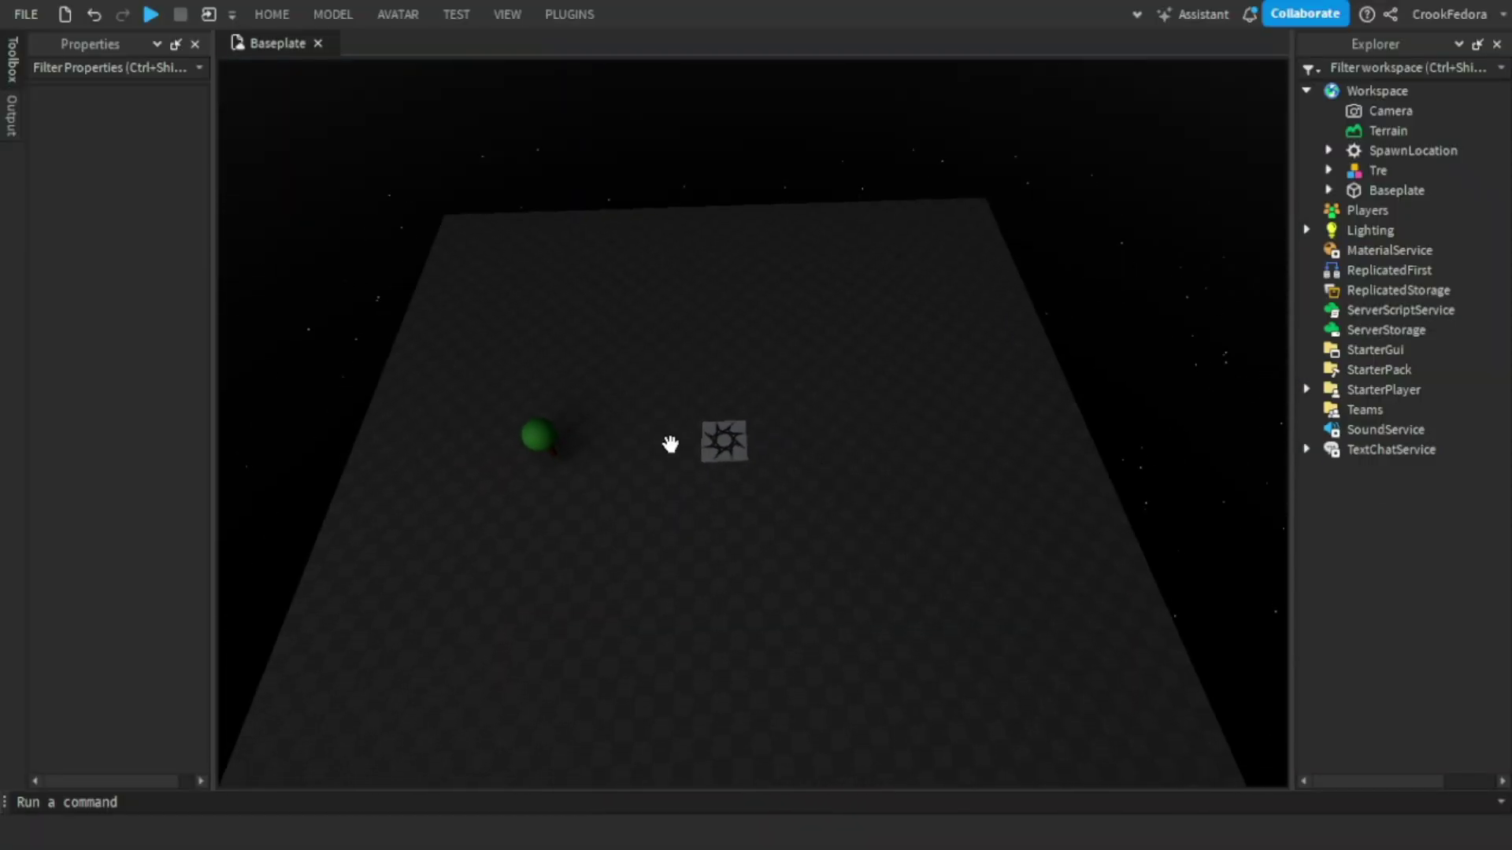
pyautogui.press('w')
pyautogui.press('a')
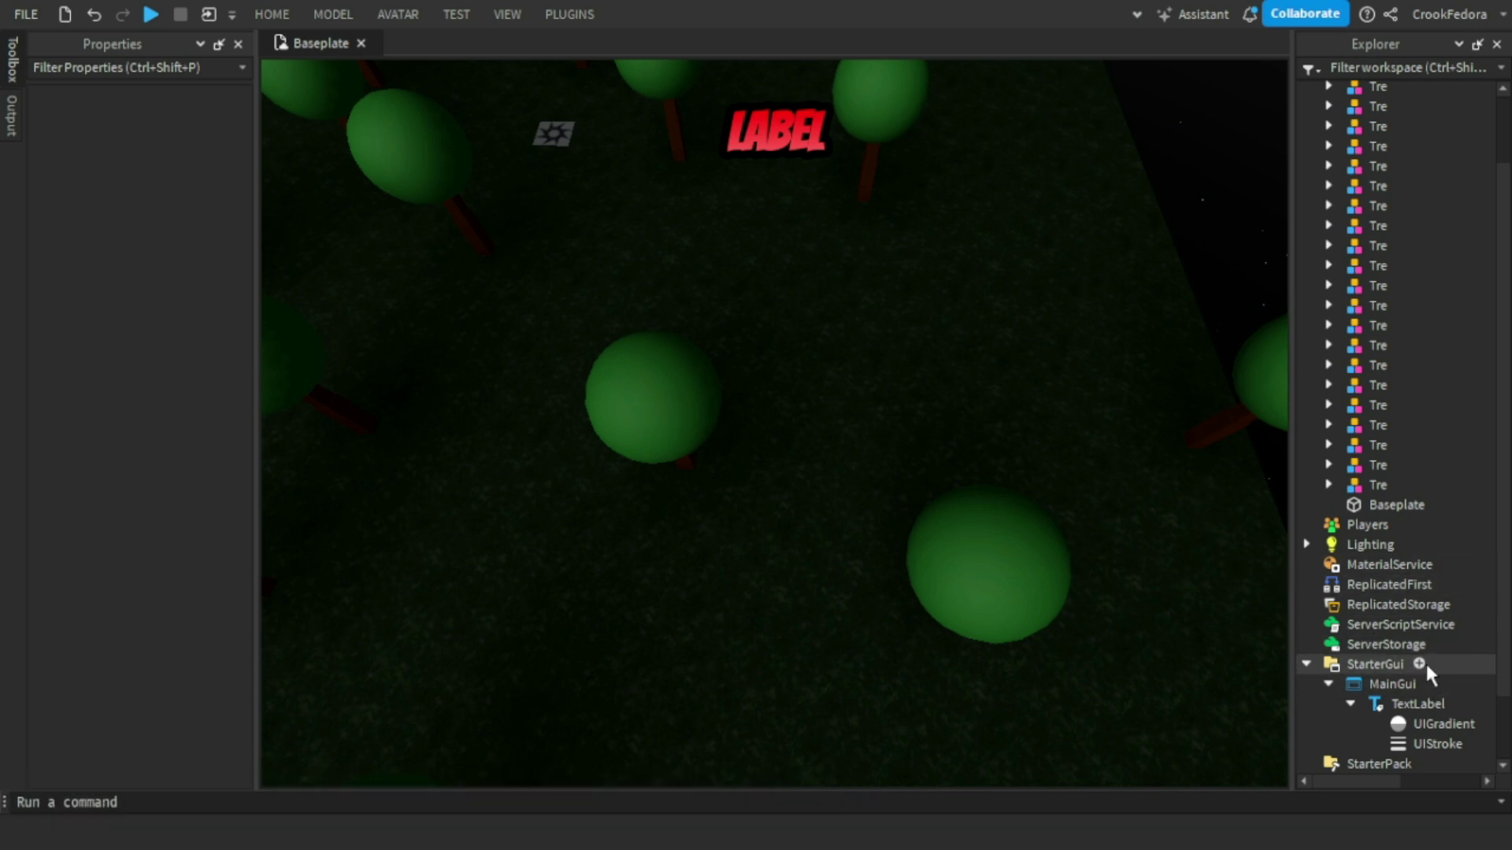
# Add a ScreenGui to StarterGui and rename it MenuGui.
pyautogui.click(1418, 664)
pyautogui.click(1317, 216)
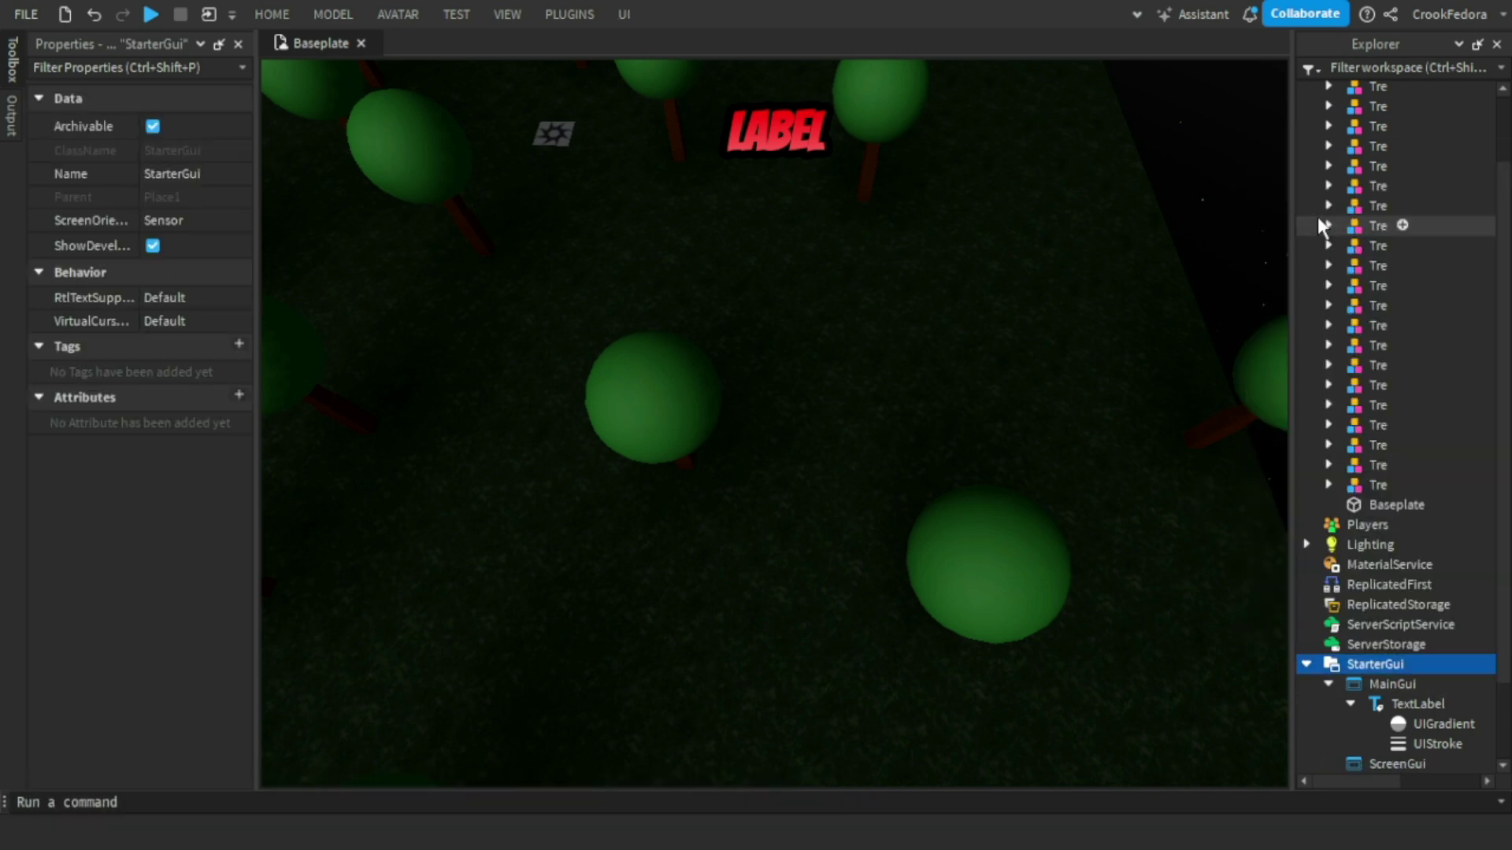
pyautogui.scroll(-2, 1386, 709)
pyautogui.doubleClick(1393, 667)
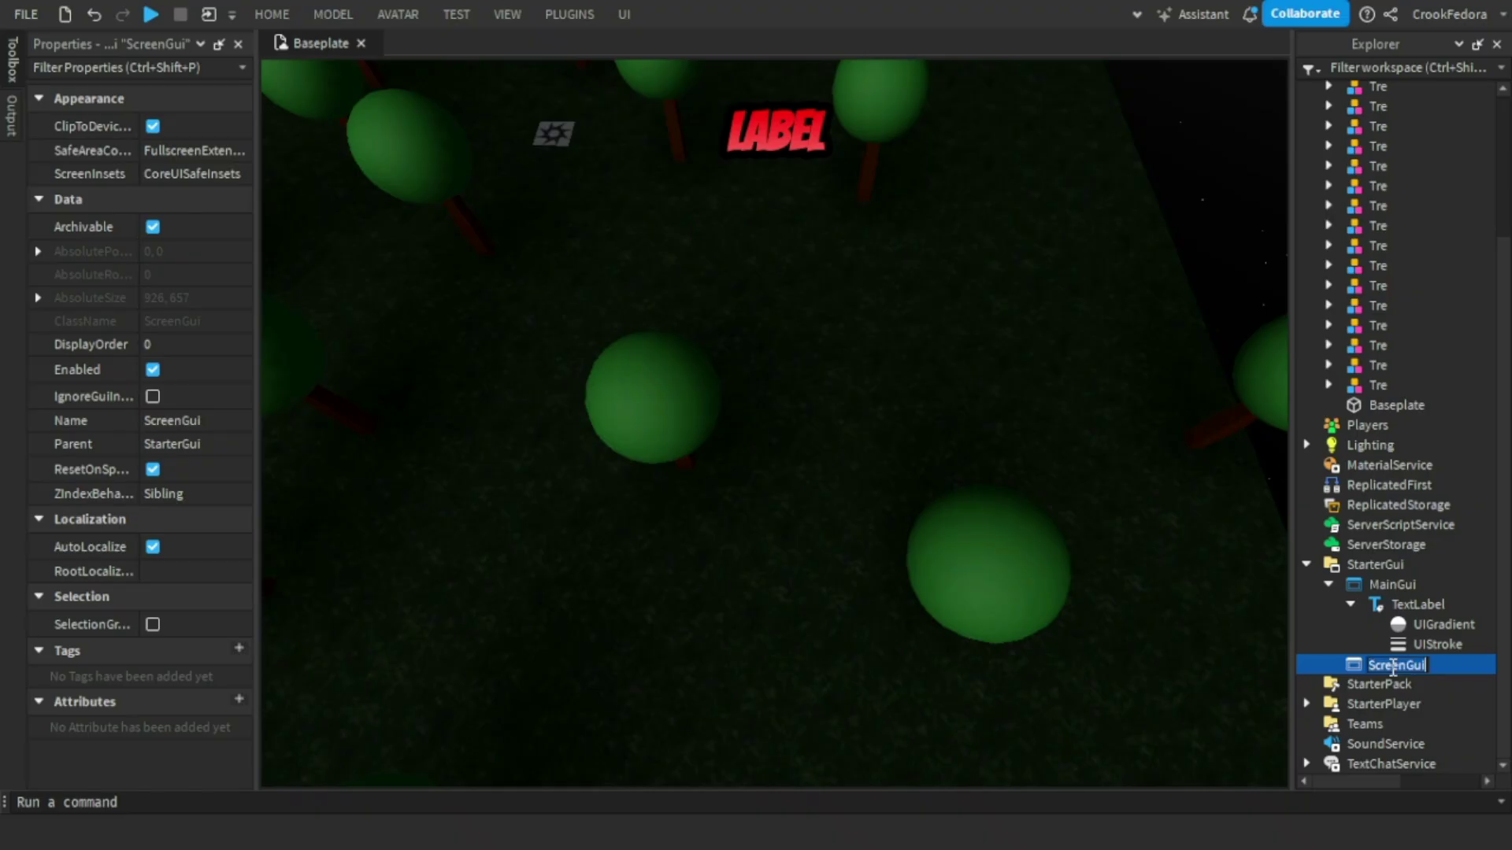
pyautogui.write('MenuGui')
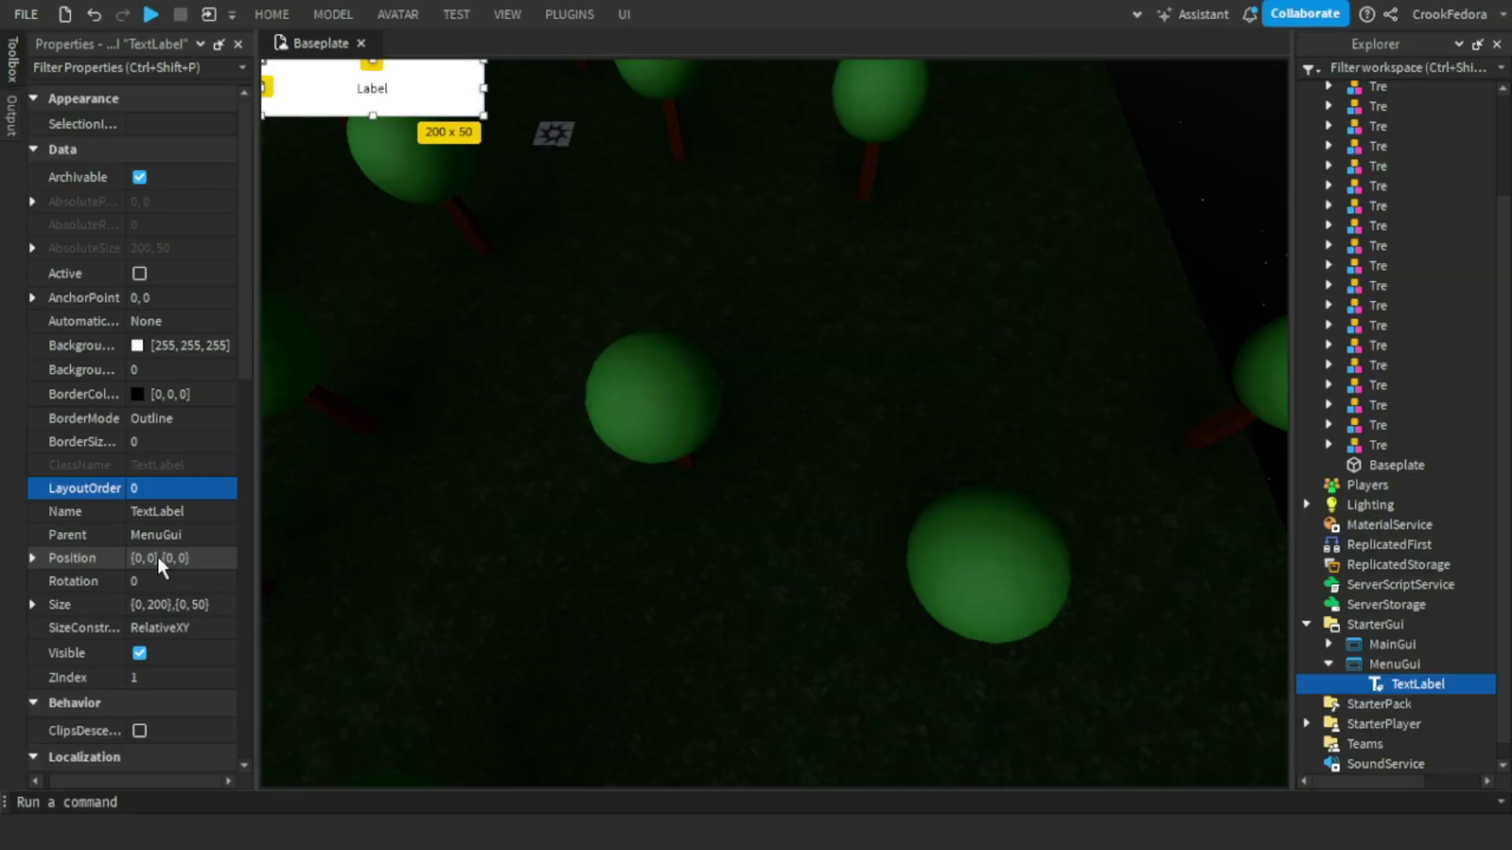
# Set the AnchorPoint of MenuGui's TextLabel to 0.5, 0.5.
pyautogui.click(161, 559)
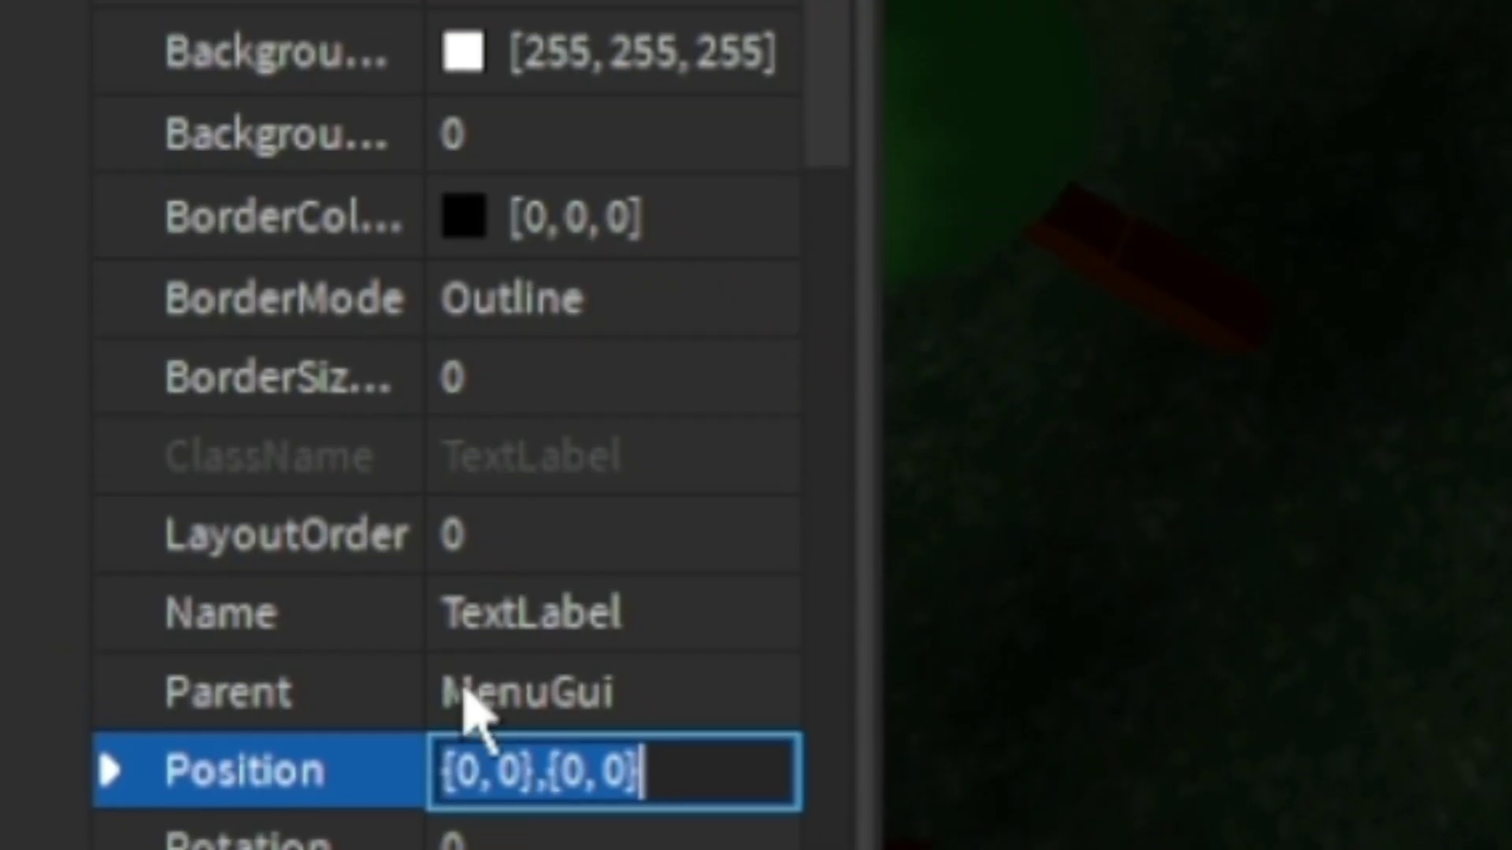
pyautogui.click(175, 303)
pyautogui.write('.5, 0.5')
pyautogui.press('Return')
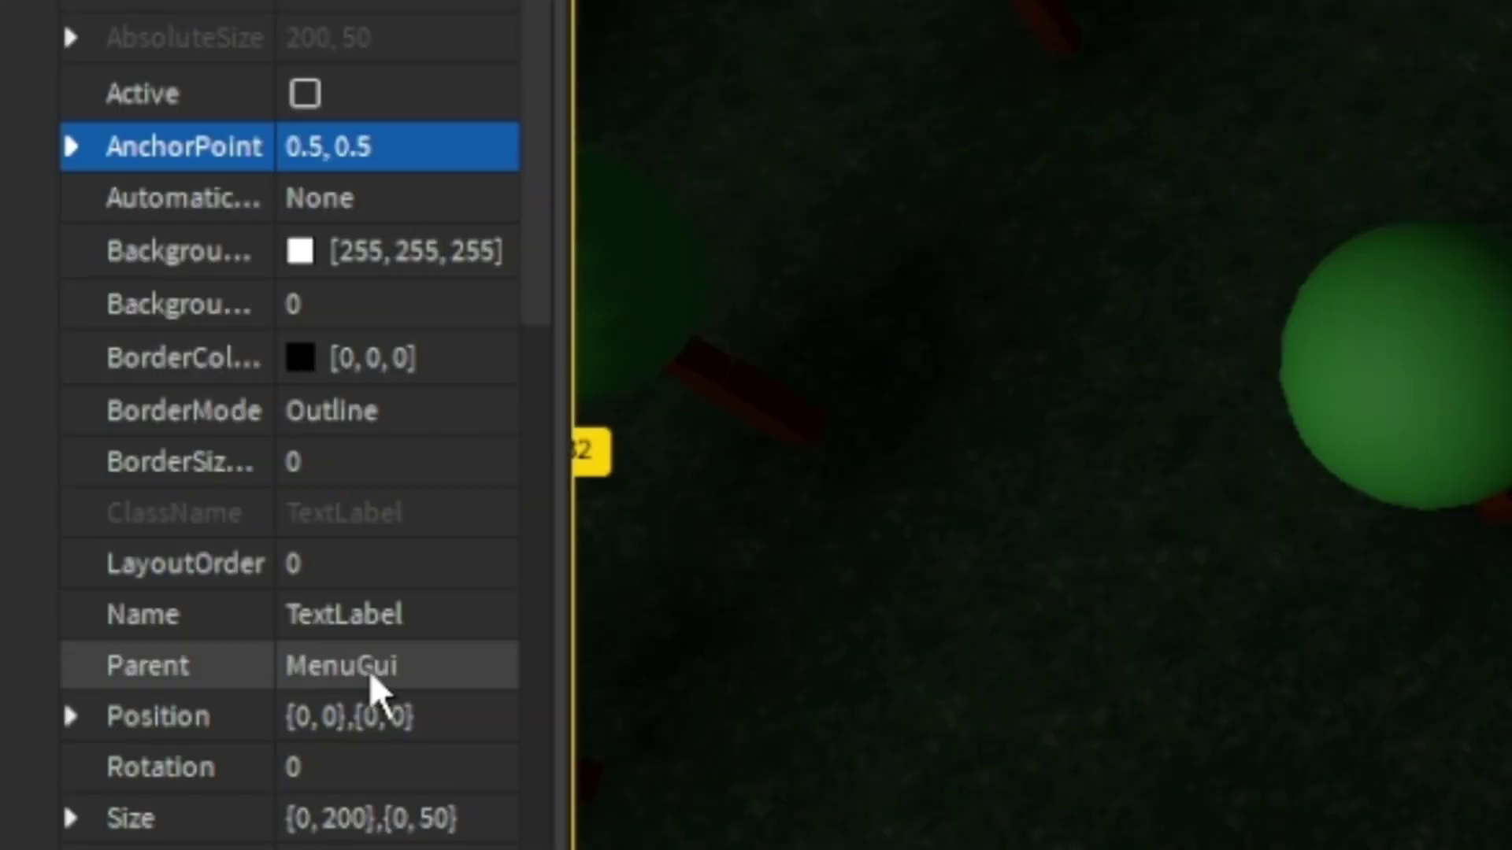
# Set the TextLabel's Position to {0.5, 0},{0.3, 0}.
pyautogui.click(369, 715)
pyautogui.write('0.5, ')
pyautogui.write('0}')
pyautogui.write(',{0')
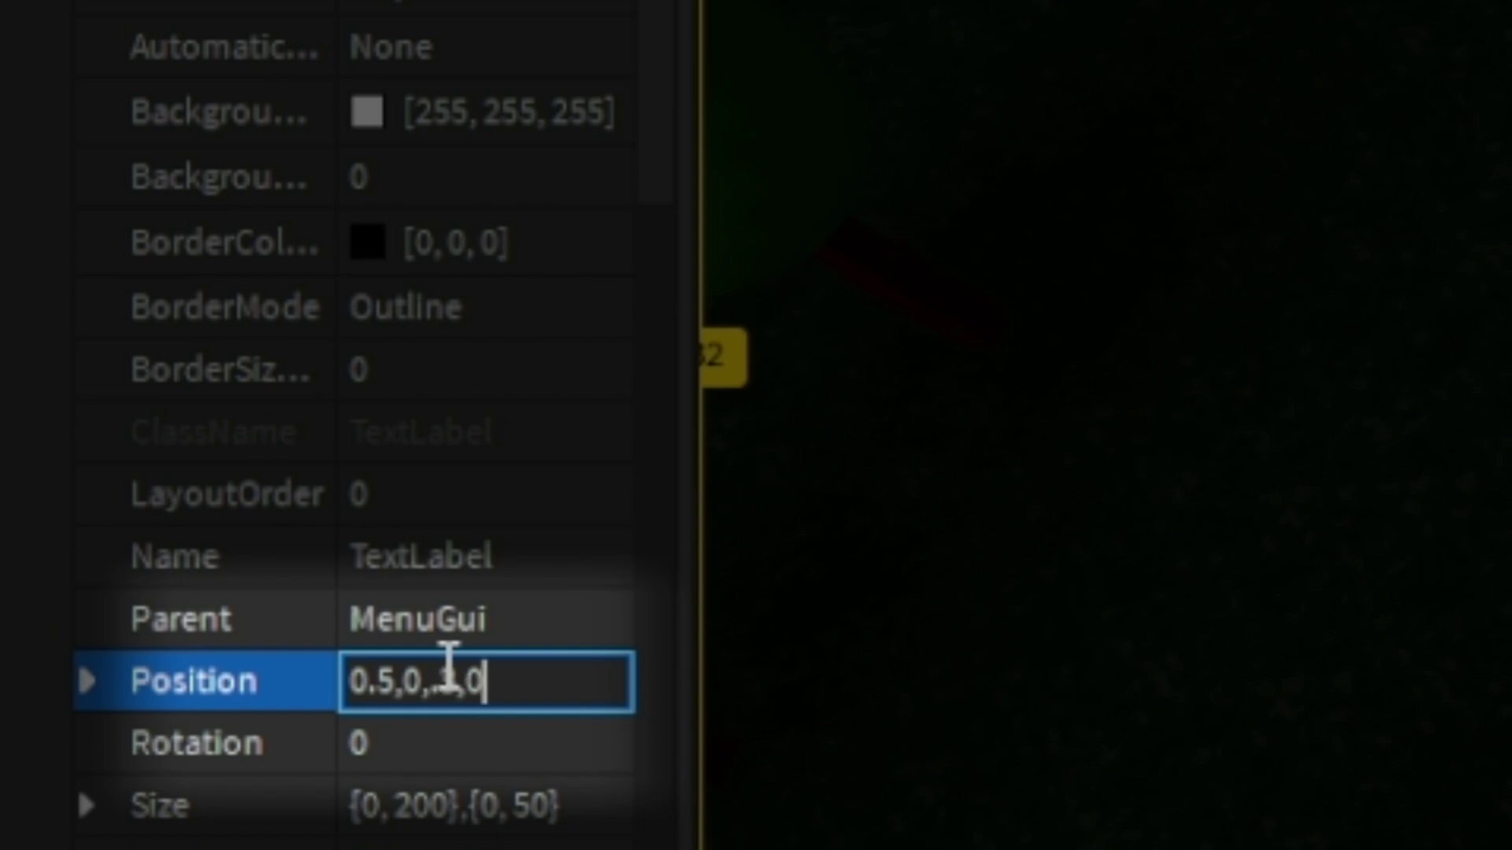
pyautogui.write('.3, 0')
pyautogui.press('Return')
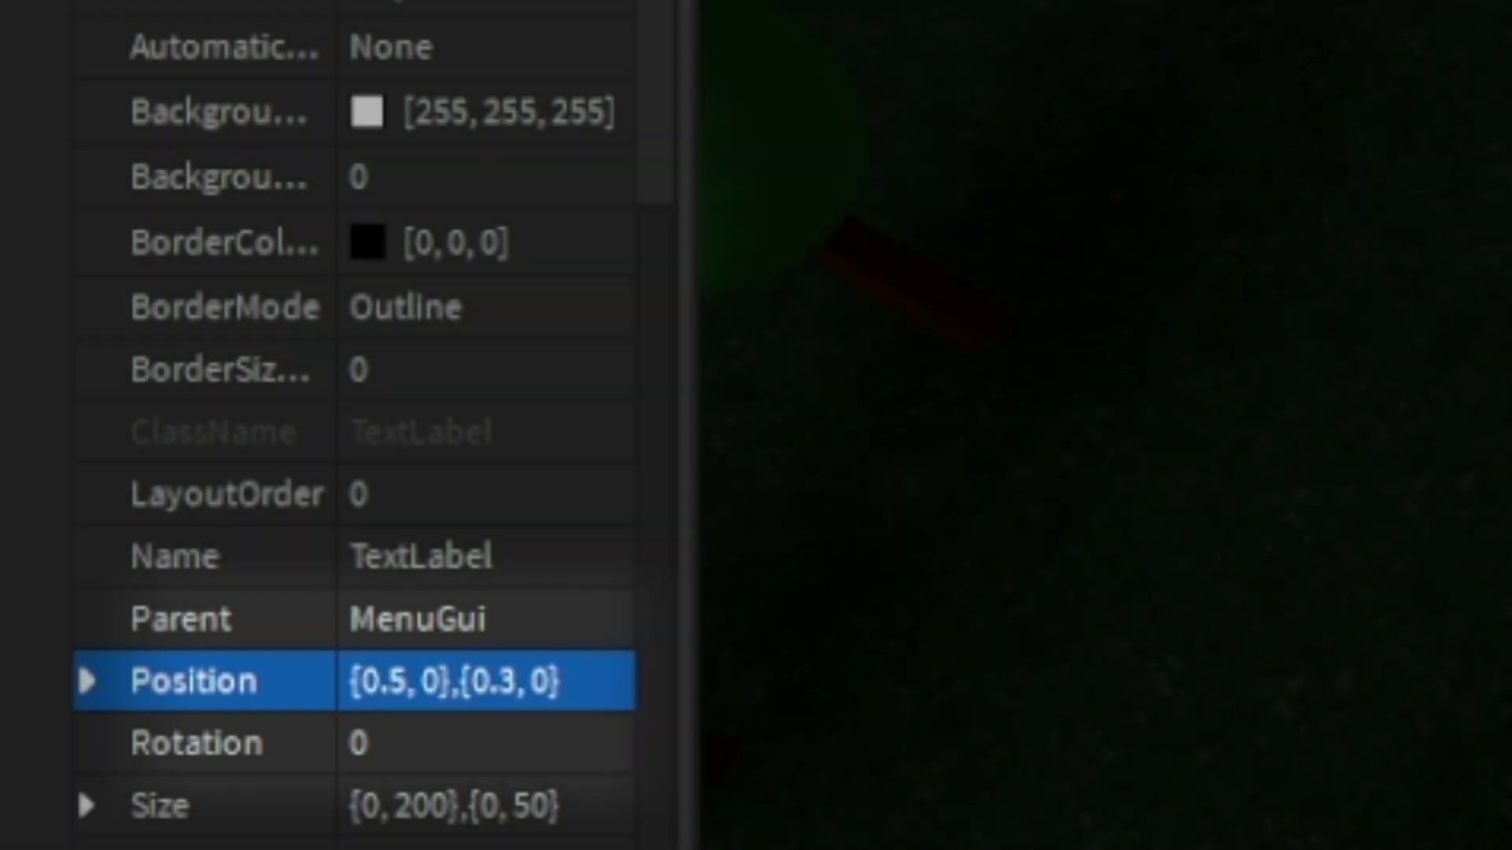
# Set the TextLabel's Size to {1, 0},{0.3, 0}.
pyautogui.doubleClick(433, 811)
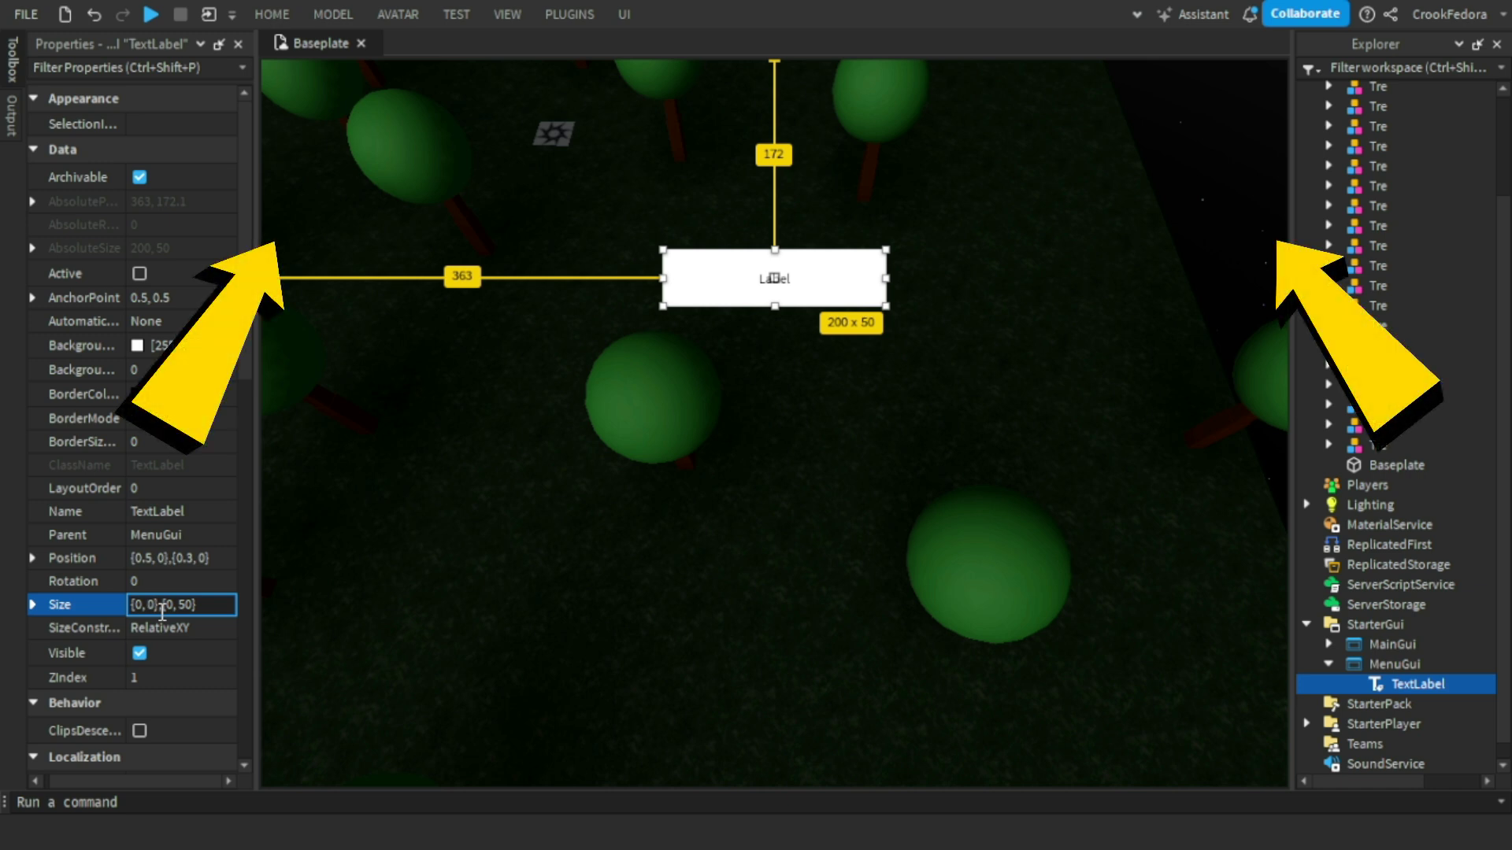
pyautogui.press('Return')
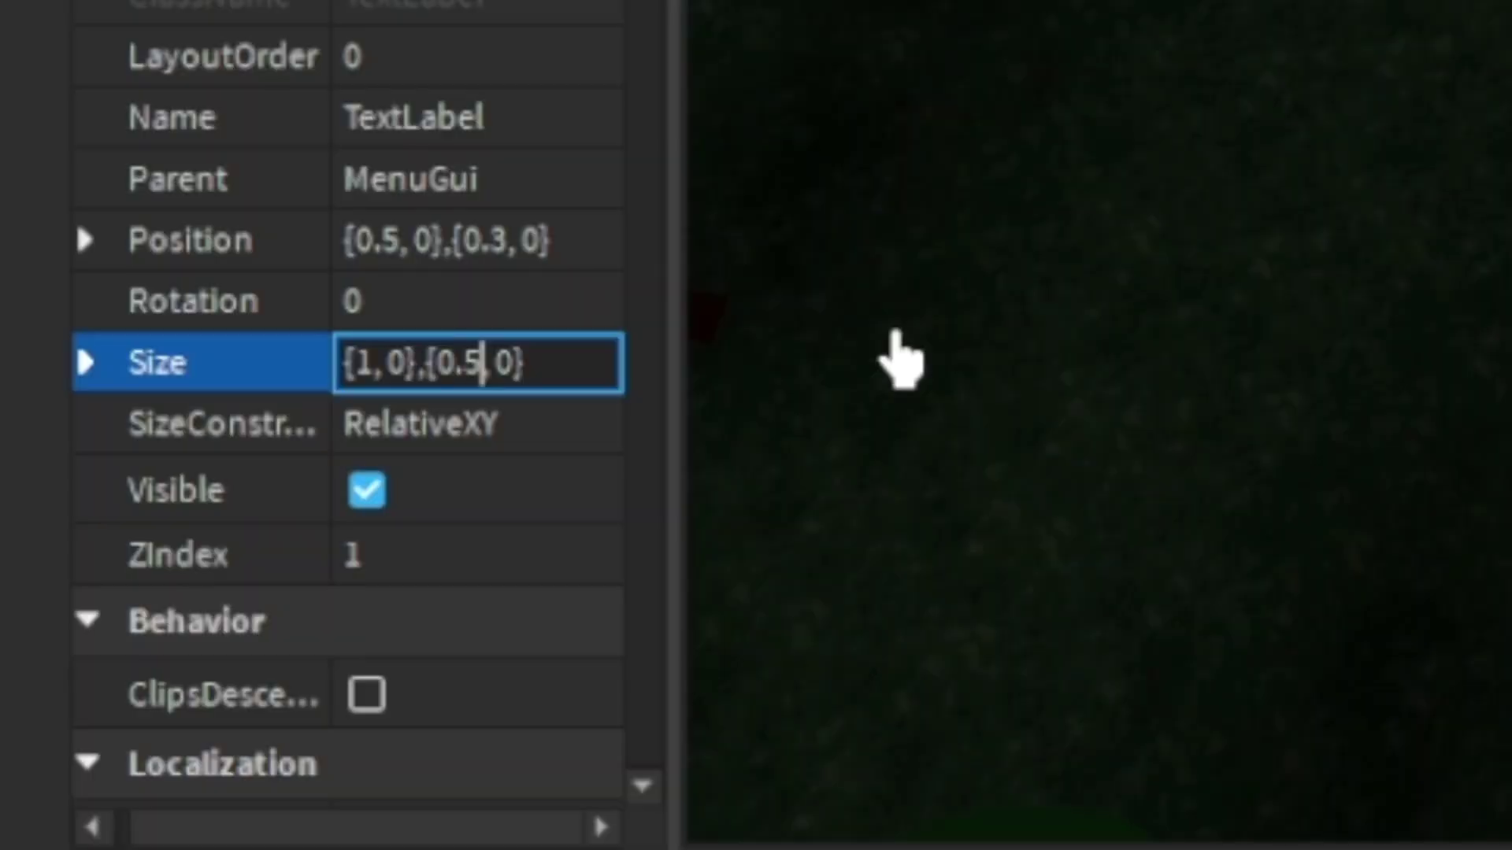
pyautogui.press('Return')
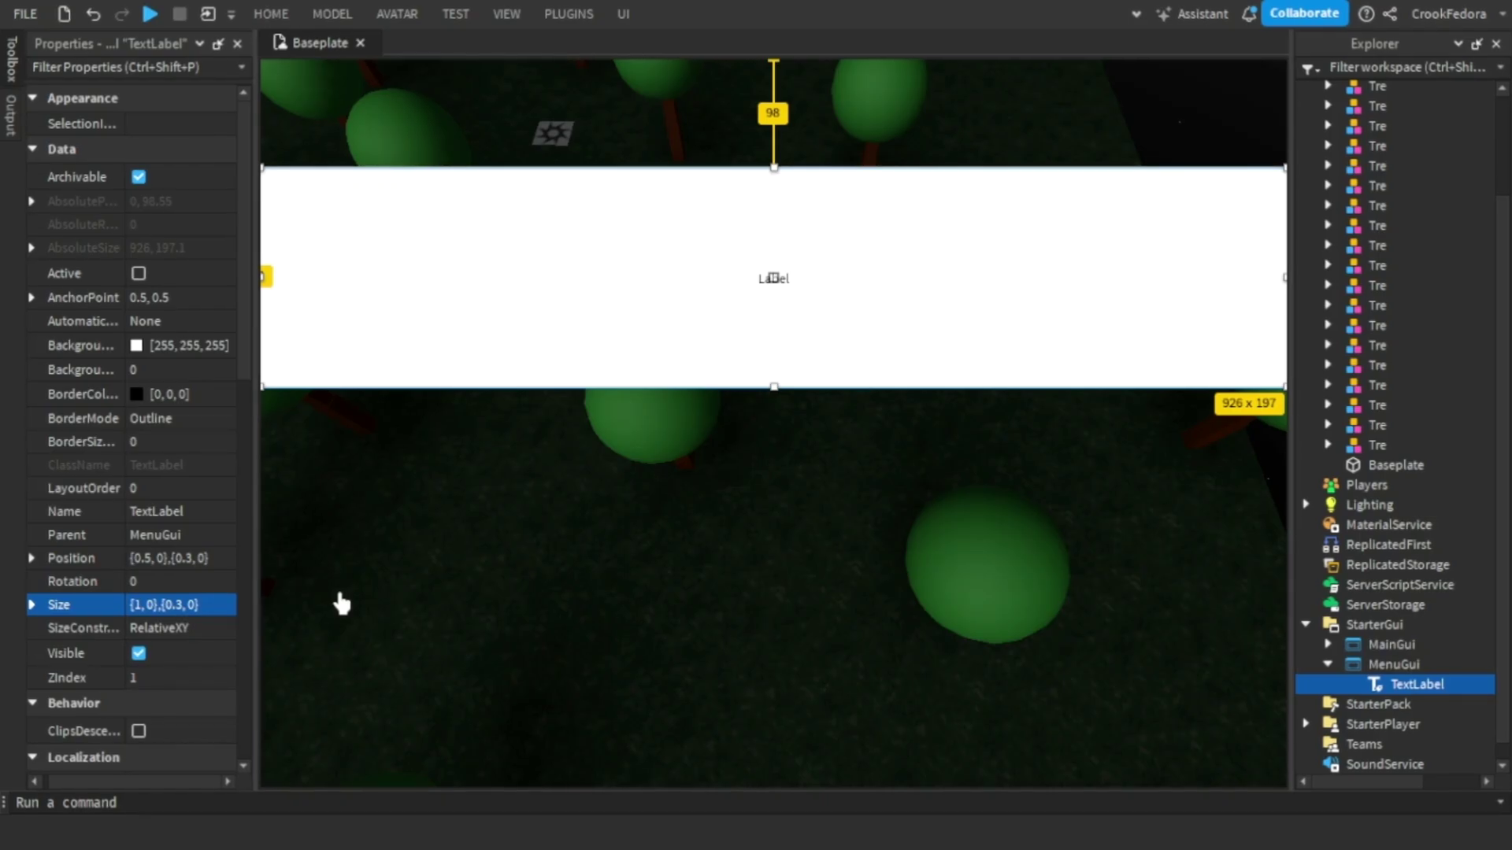
# Turn on TextScaled for the TextLabel and set its Text to Horror Game.
pyautogui.scroll(-10, 174, 573)
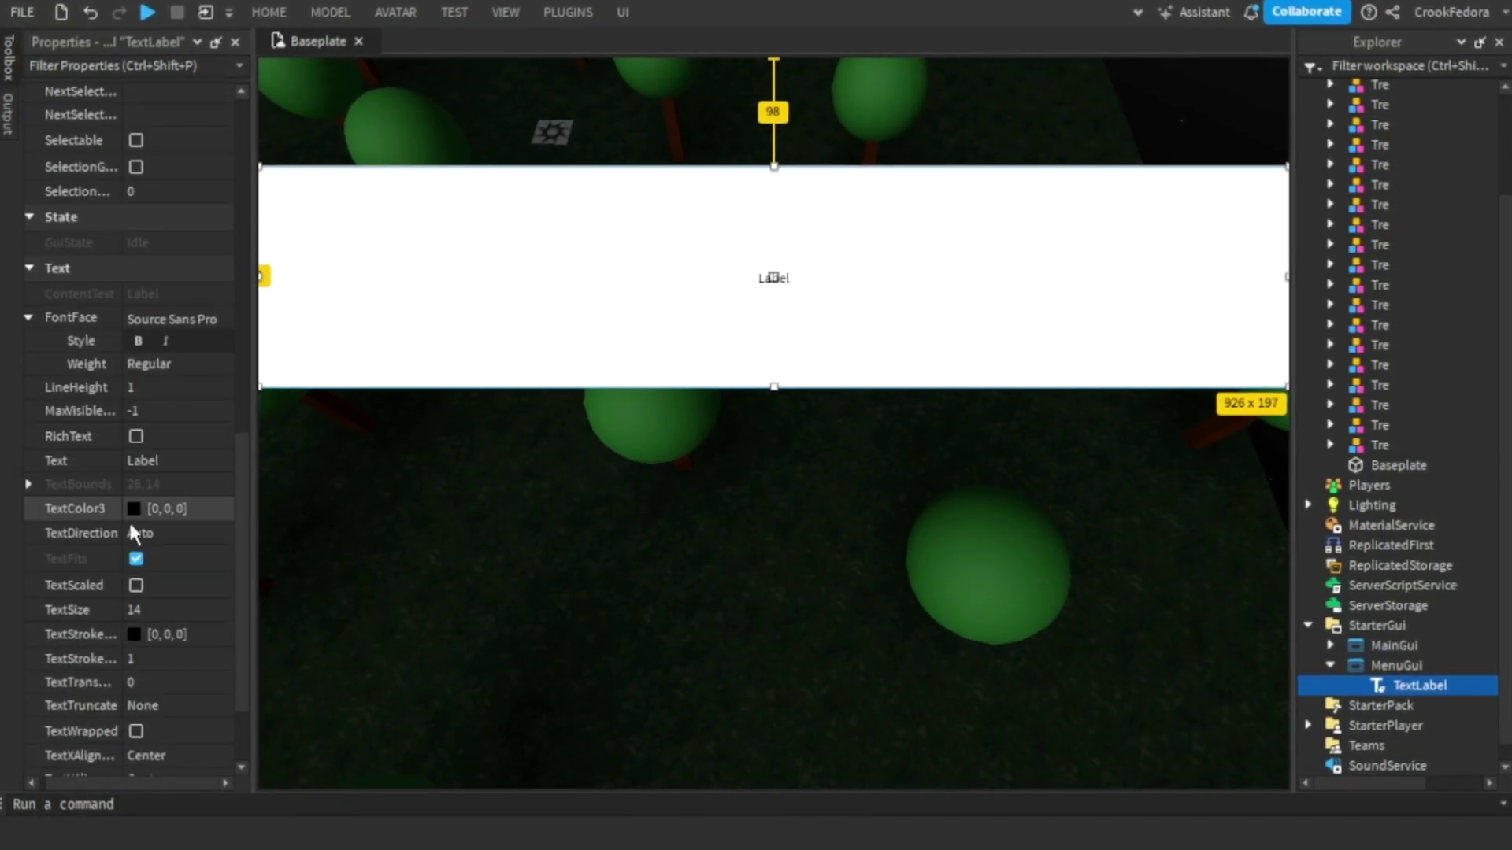
pyautogui.click(135, 585)
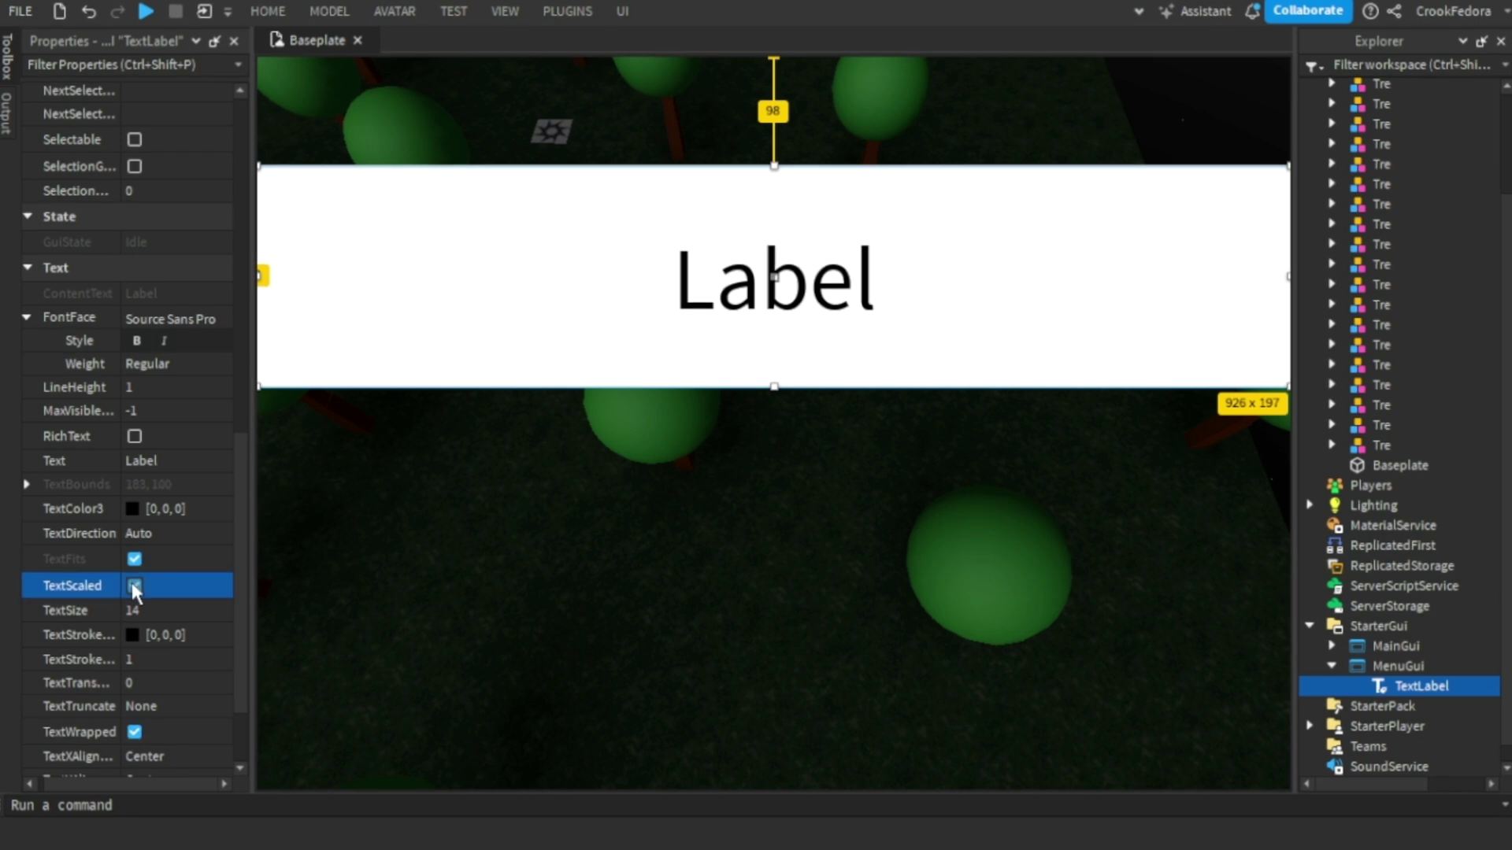
pyautogui.click(152, 463)
pyautogui.write('Horror G')
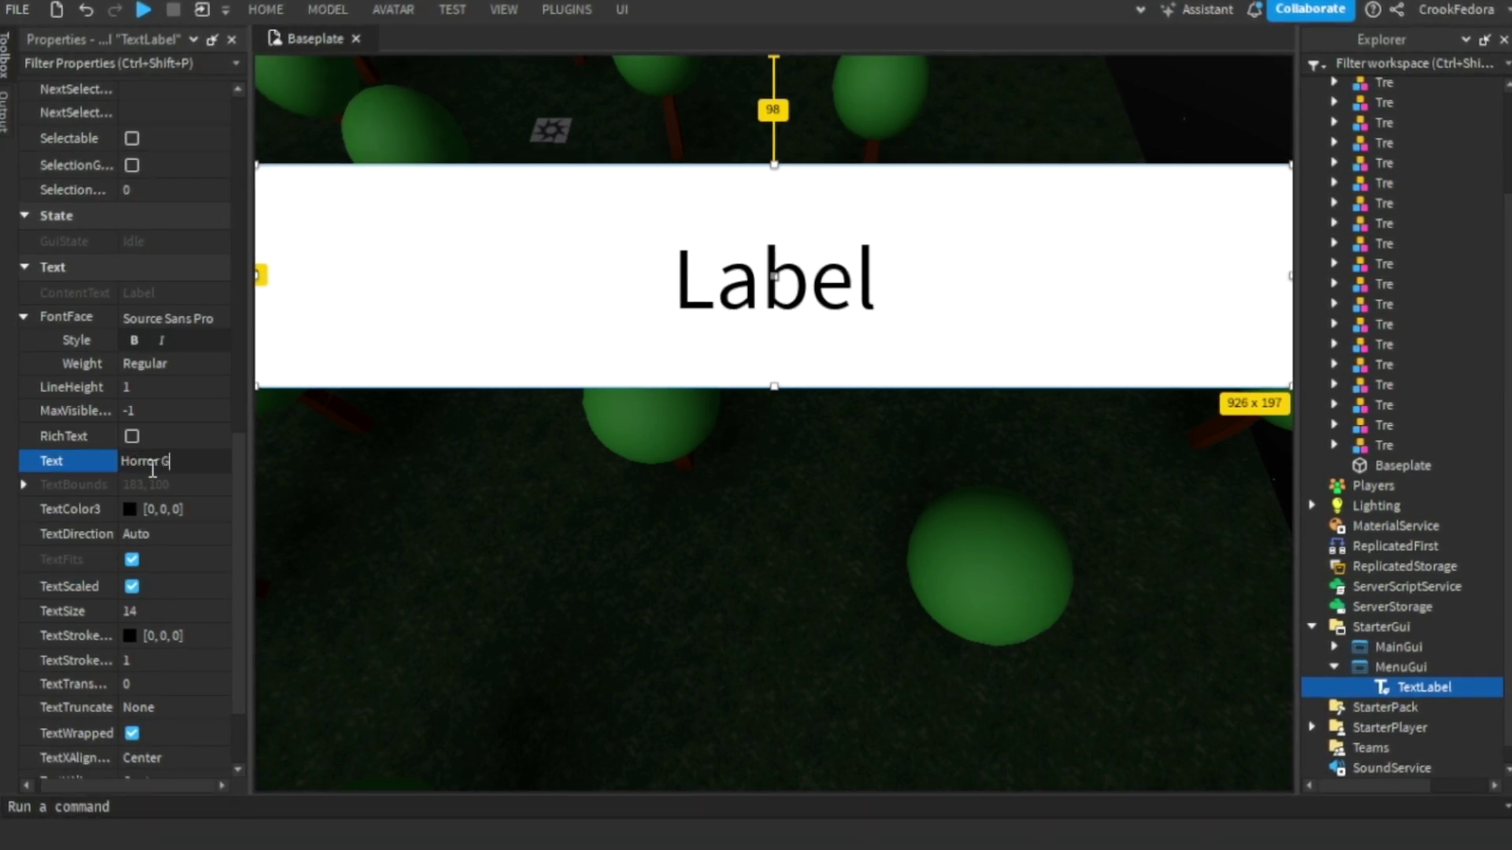
pyautogui.write('ame')
pyautogui.press('Return')
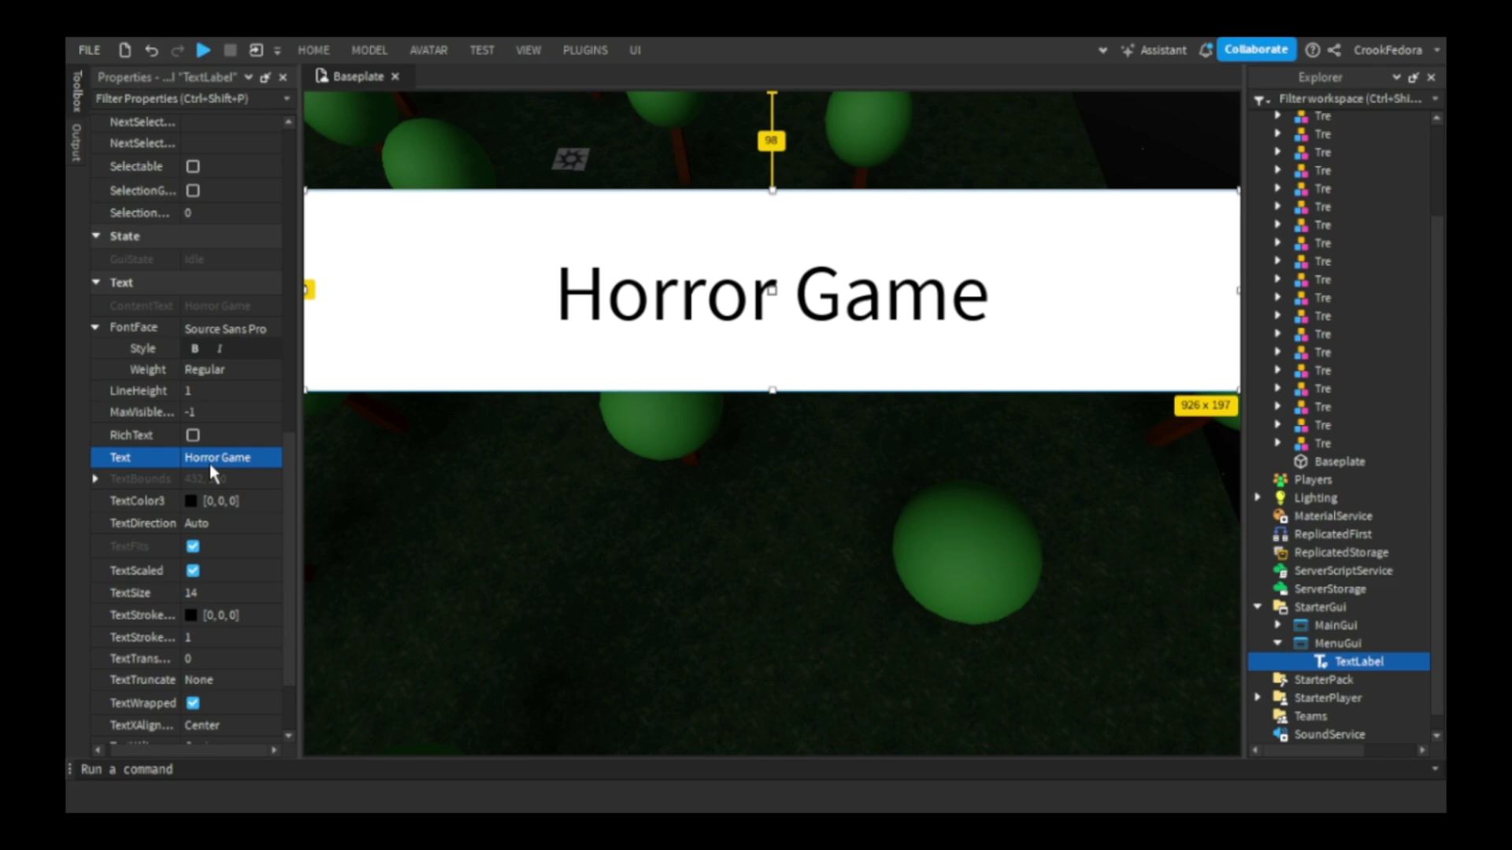
pyautogui.scroll(6, 191, 433)
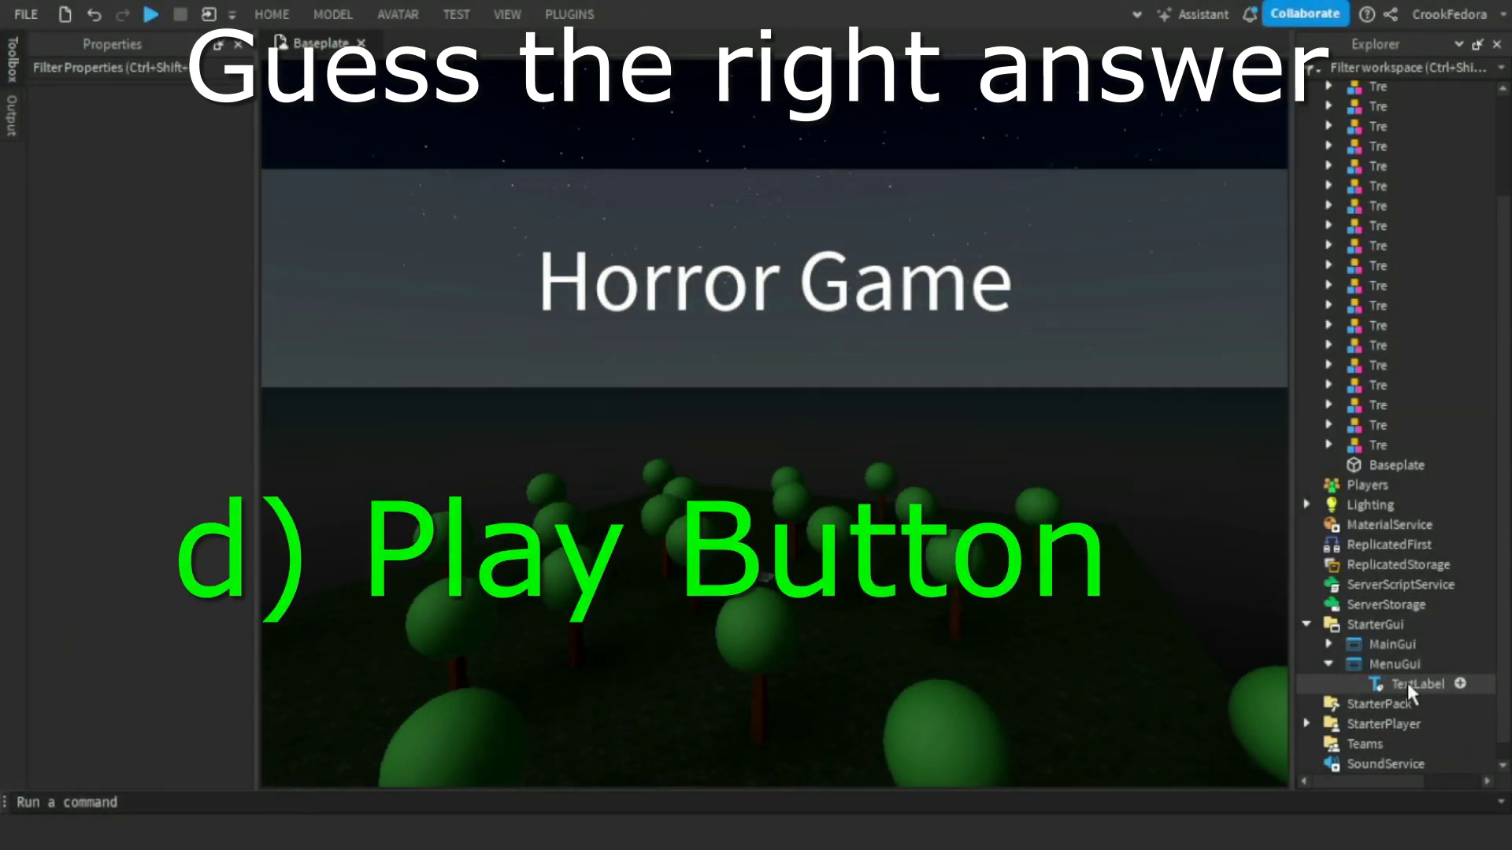
# Check the title's TextLabel against the forest view and select its parent MenuGui.
pyautogui.click(1409, 685)
pyautogui.moveTo(928, 471)
pyautogui.mouseDown(button='right')
pyautogui.moveTo(901, 458)
pyautogui.moveTo(921, 471)
pyautogui.mouseUp(button='right')
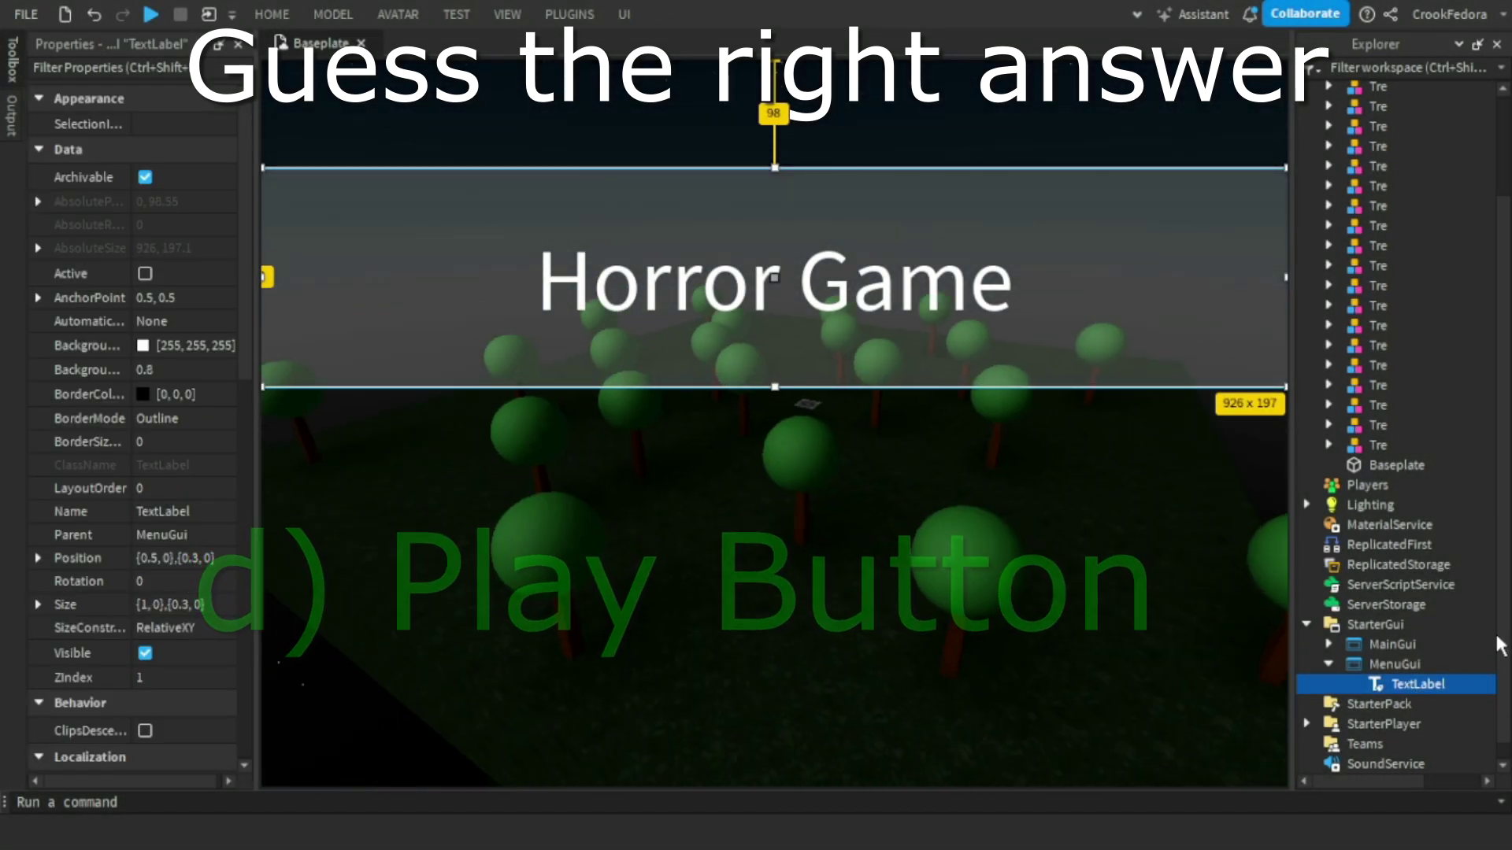
pyautogui.click(1394, 663)
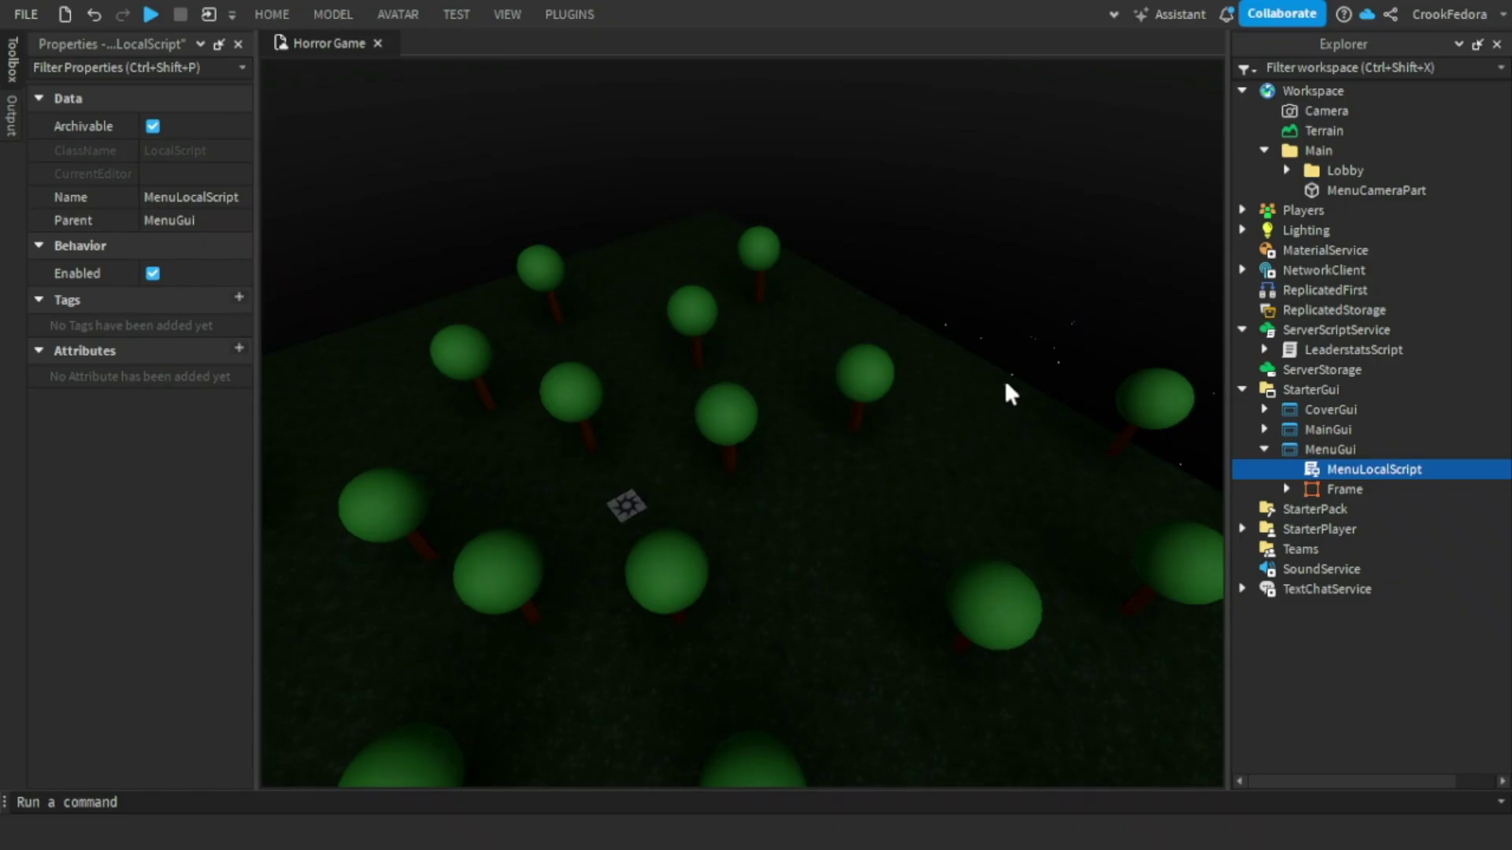
pyautogui.moveTo(881, 365); pyautogui.dragTo(881, 365, button='right')
pyautogui.scroll(-4, 881, 365)
pyautogui.scroll(1, 881, 364)
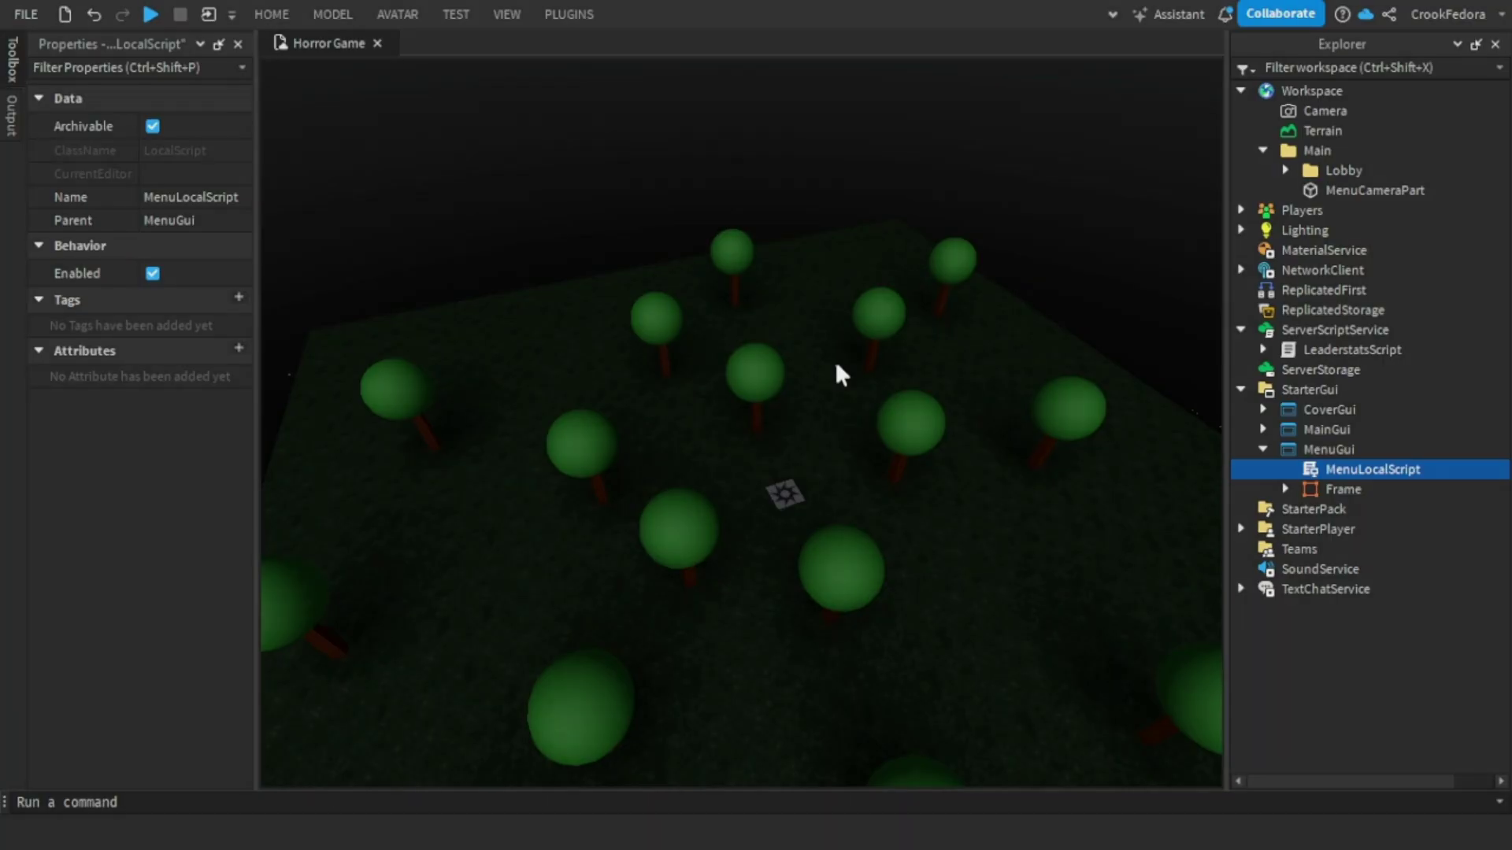
pyautogui.scroll(3, 834, 361)
pyautogui.scroll(2, 834, 361)
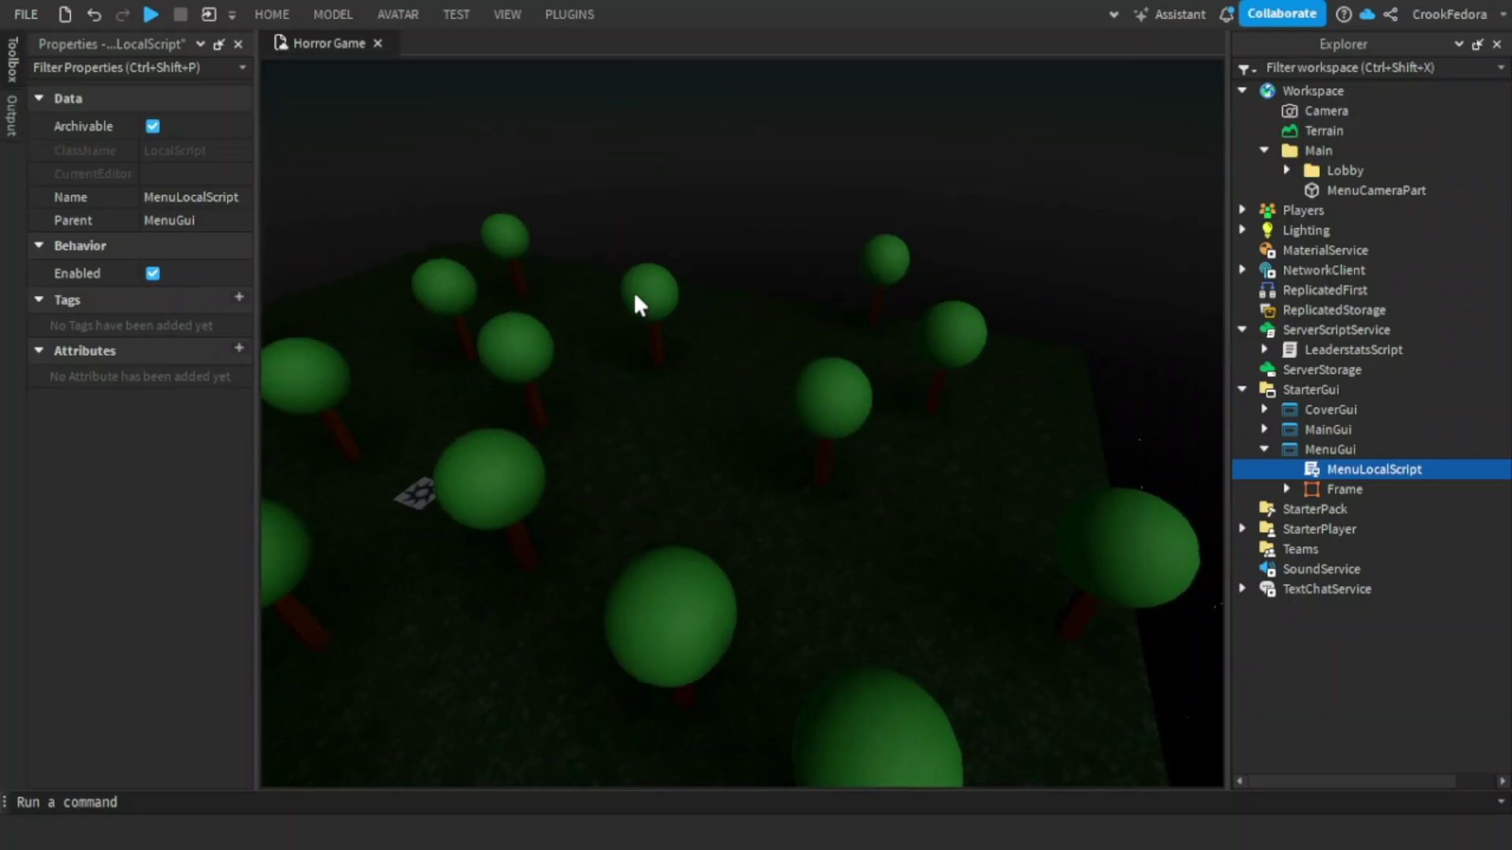
pyautogui.press('a')
pyautogui.moveTo(633, 297); pyautogui.dragTo(507, 339, button='right')
pyautogui.press('w')
pyautogui.press('w')
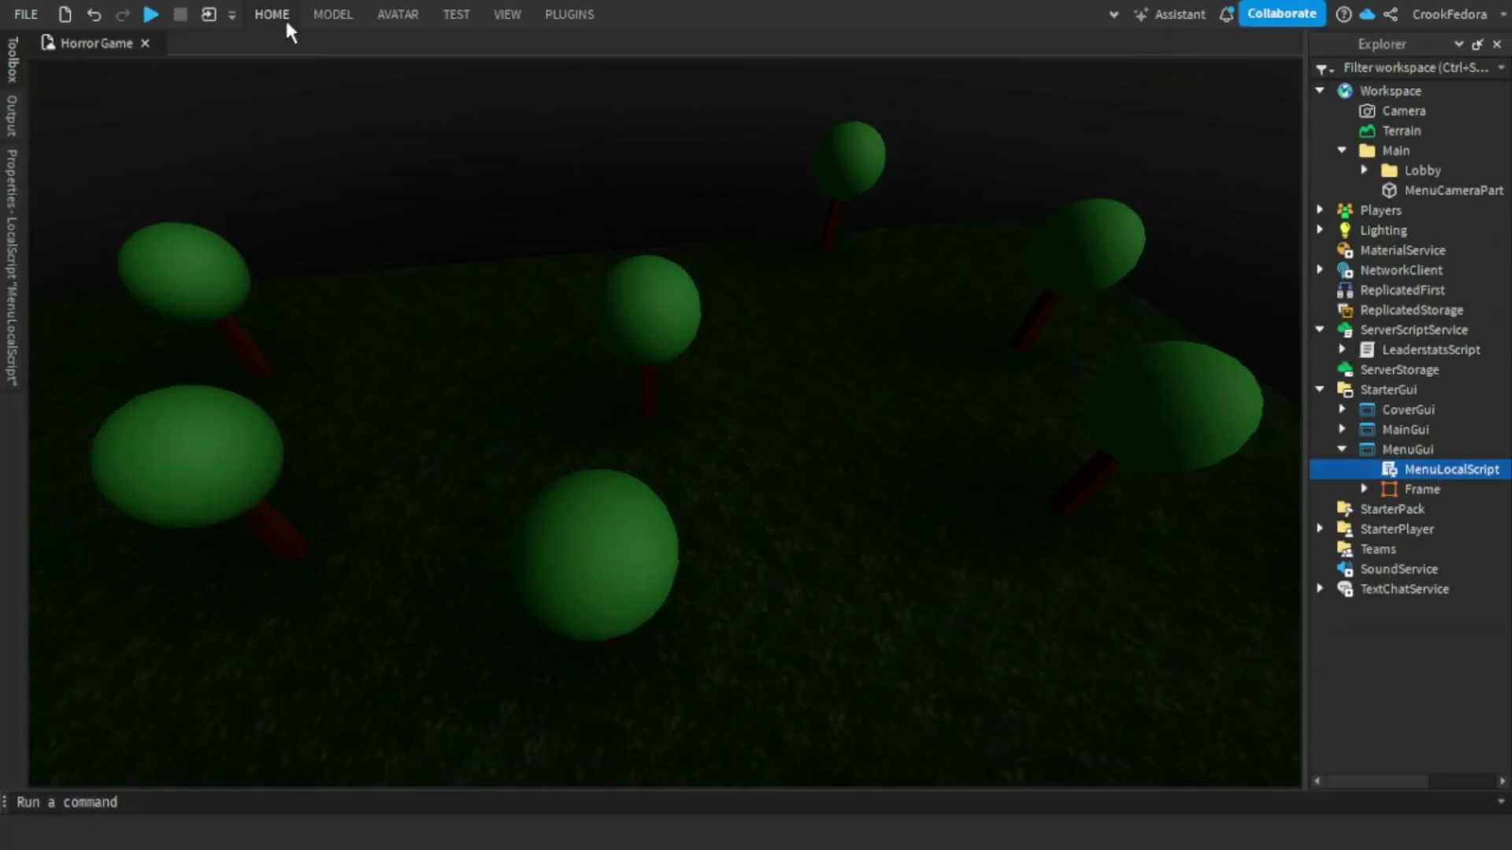
# Insert a block part into the Workspace on the forest baseplate.
pyautogui.click(285, 16)
pyautogui.click(605, 87)
pyautogui.moveTo(631, 353); pyautogui.dragTo(626, 287, button='right')
pyautogui.press('w')
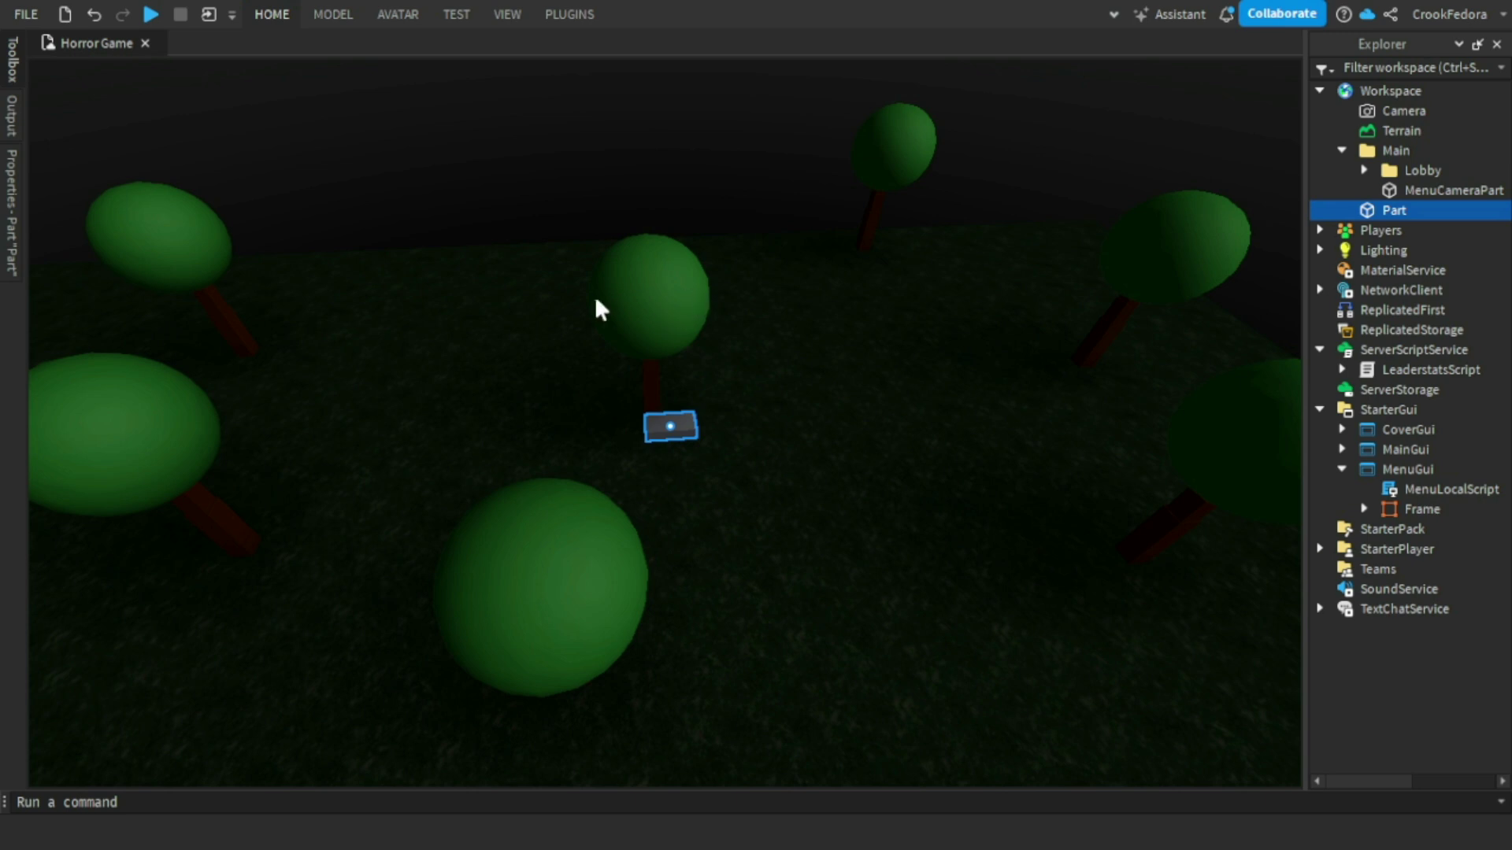
# Scale the new block part symmetrically into a huge grey block on the open area beyond the trees.
pyautogui.click(678, 287)
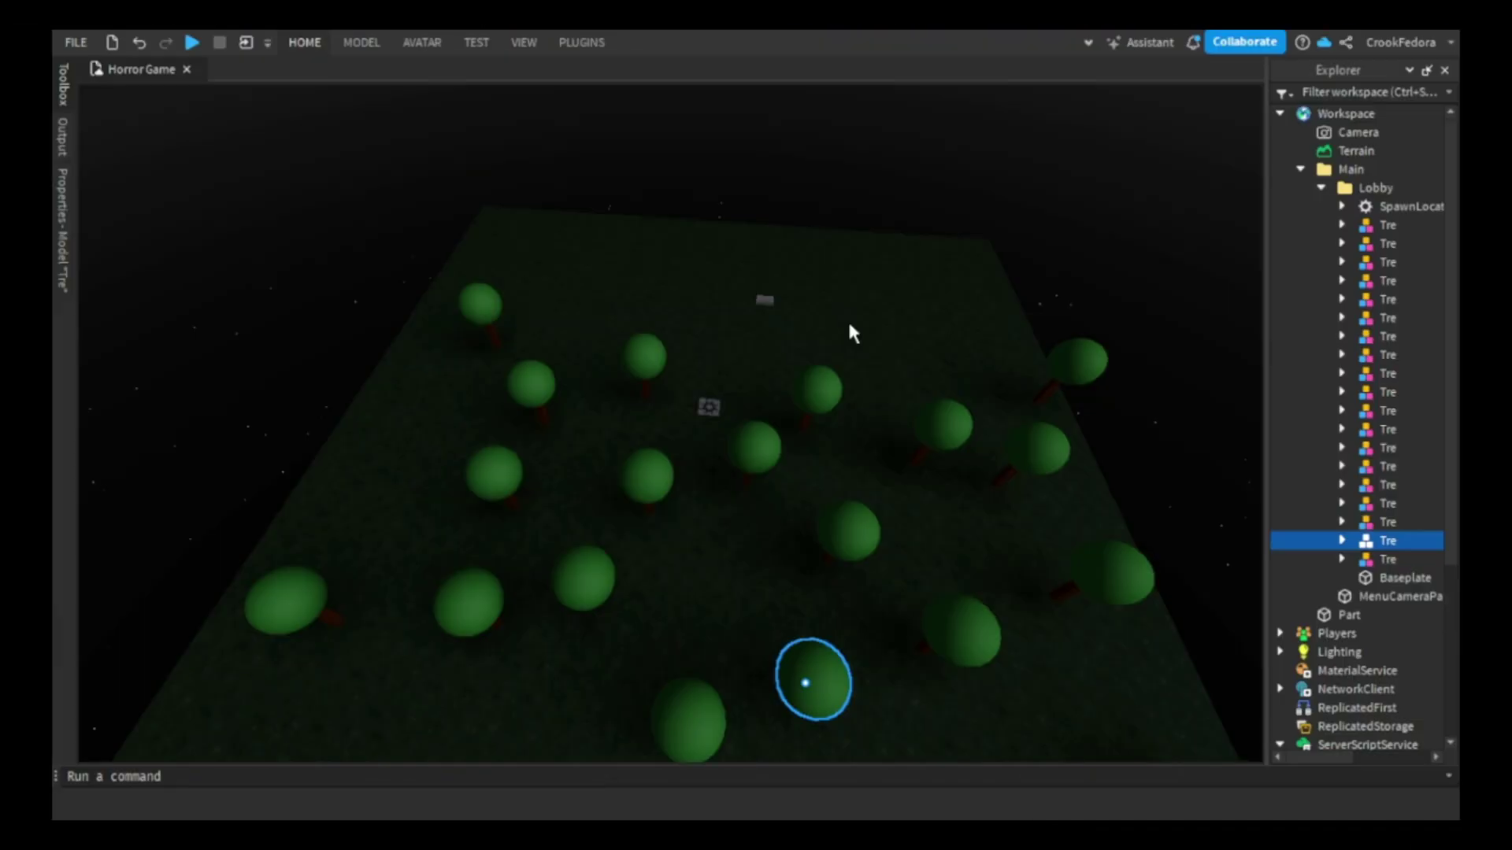
pyautogui.click(848, 319)
pyautogui.scroll(10, 793, 311)
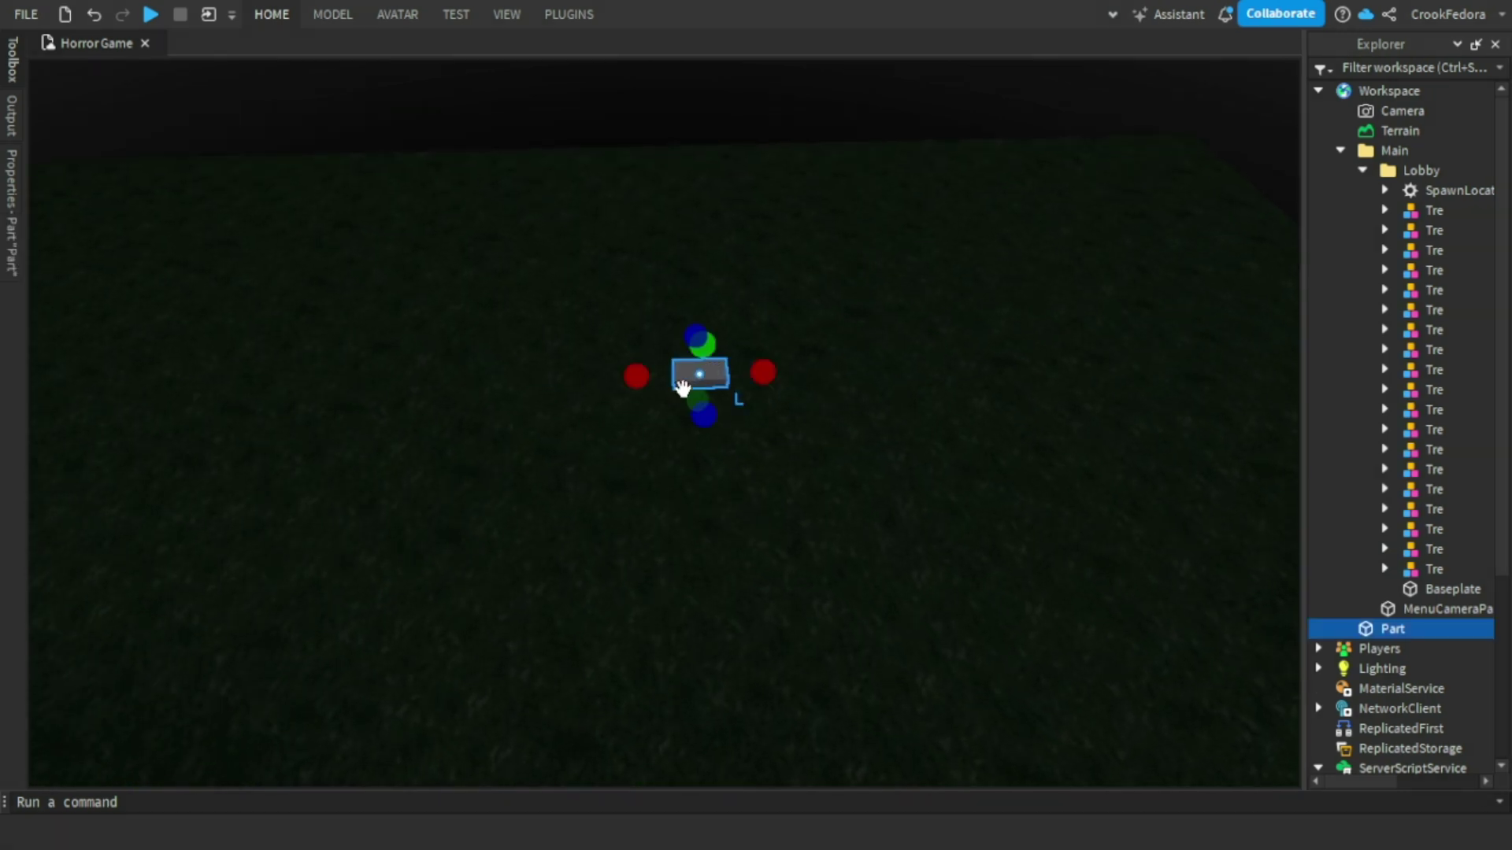
pyautogui.keyDown('ctrl'); pyautogui.moveTo(635, 377); pyautogui.dragTo(647, 404); pyautogui.keyUp('ctrl')
pyautogui.keyDown('ctrl'); pyautogui.moveTo(686, 475); pyautogui.dragTo(678, 77); pyautogui.keyUp('ctrl')
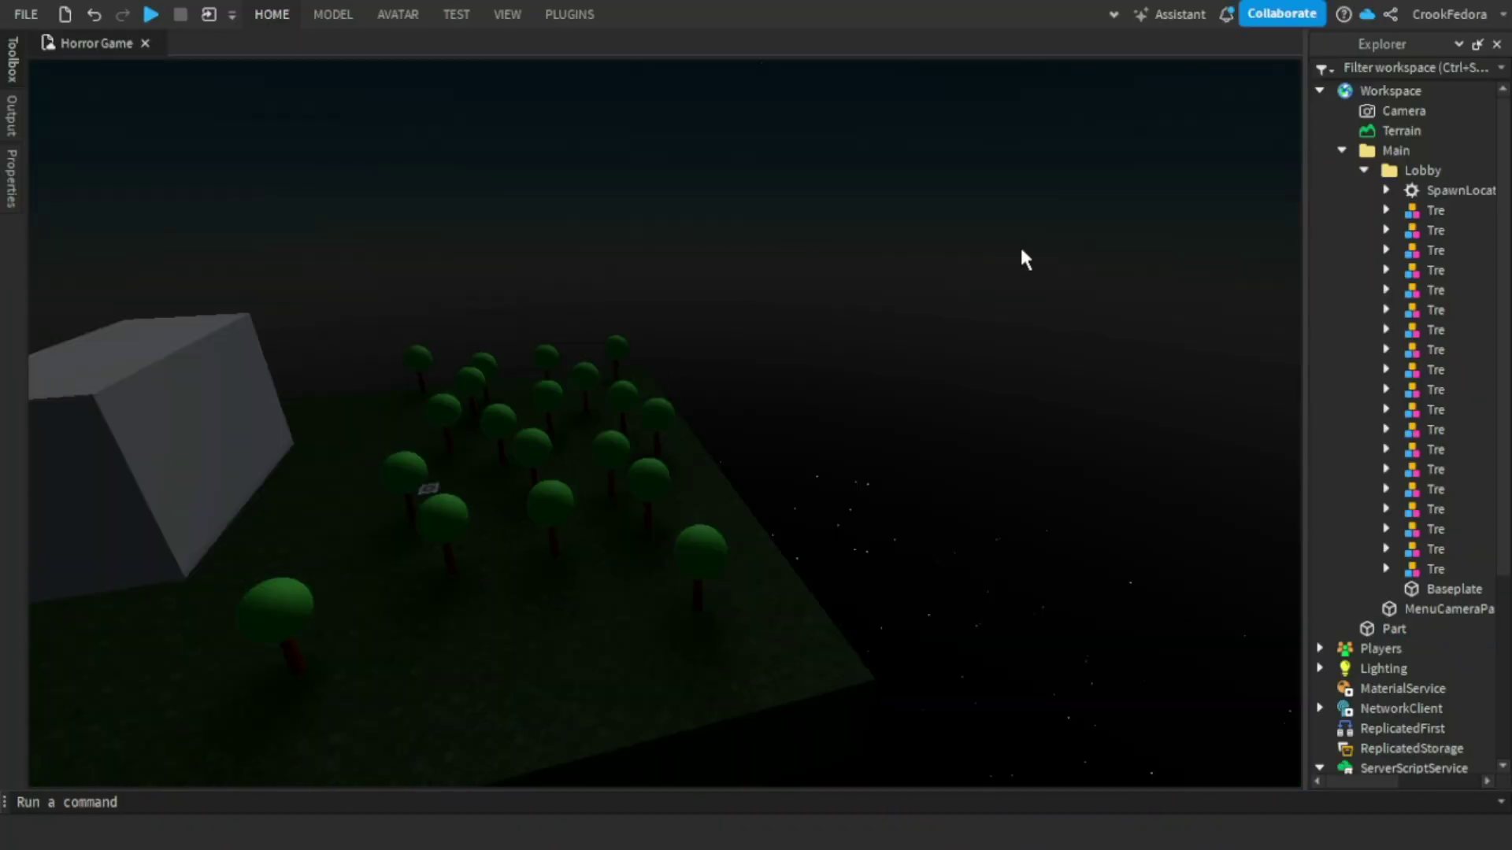
# Insert a cylinder part on the ground near the spawn location.
pyautogui.click(1363, 171)
pyautogui.scroll(10, 866, 343)
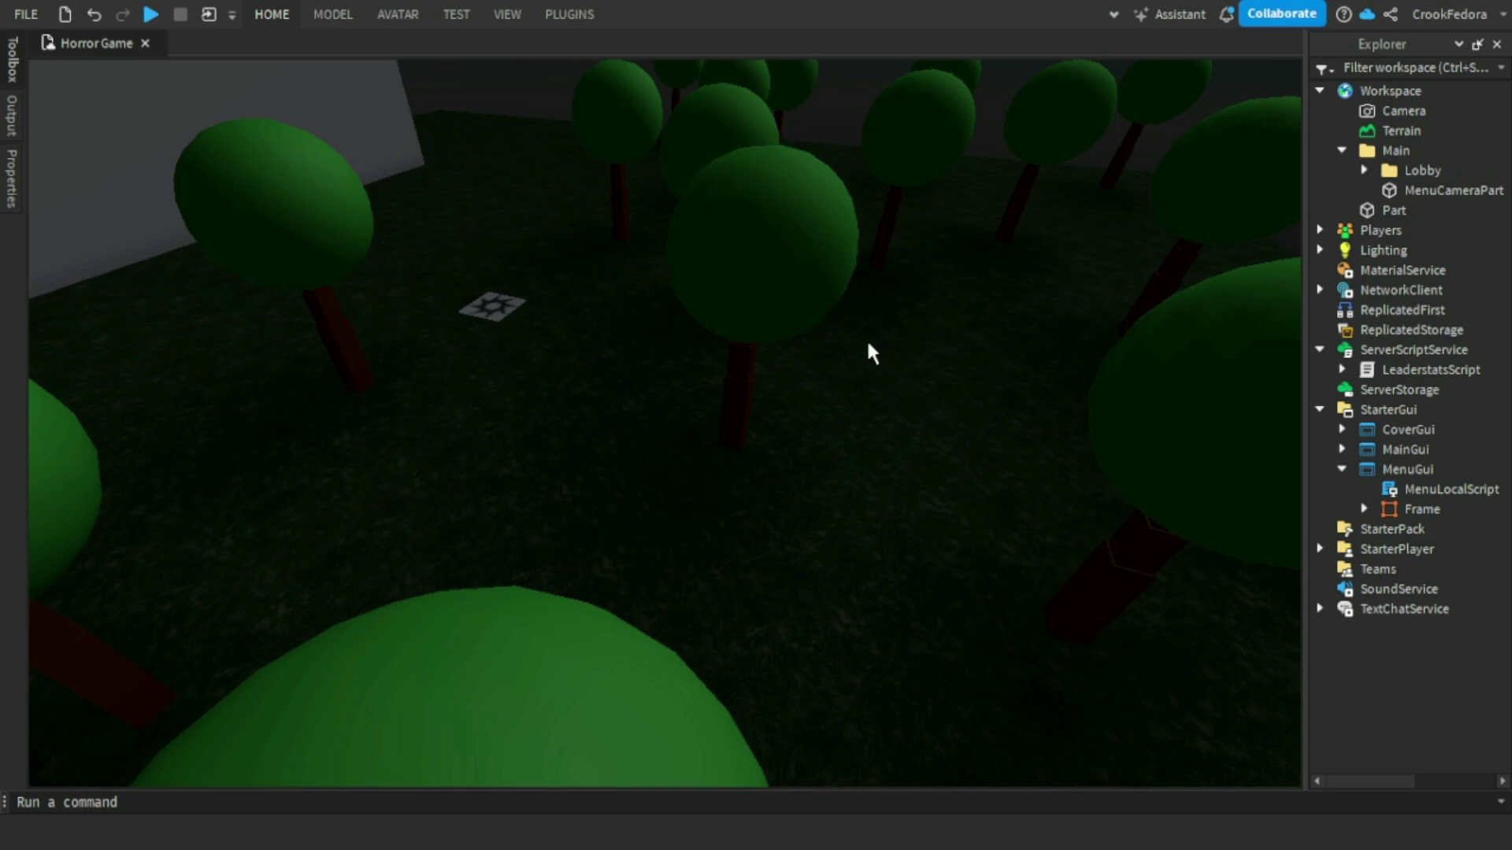
pyautogui.click(333, 14)
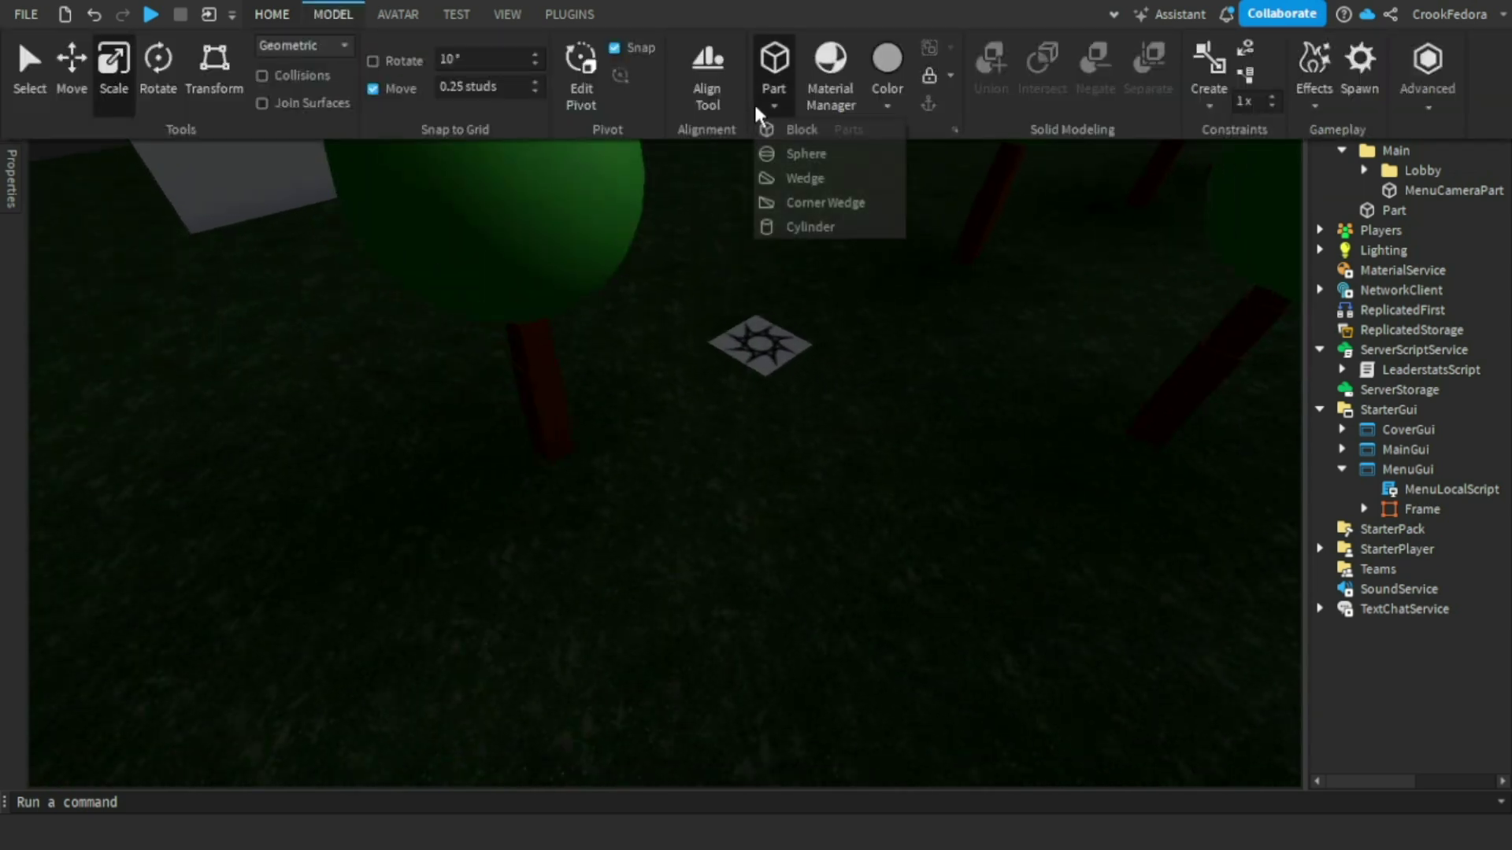
pyautogui.click(788, 226)
pyautogui.click(749, 462)
pyautogui.click(683, 405)
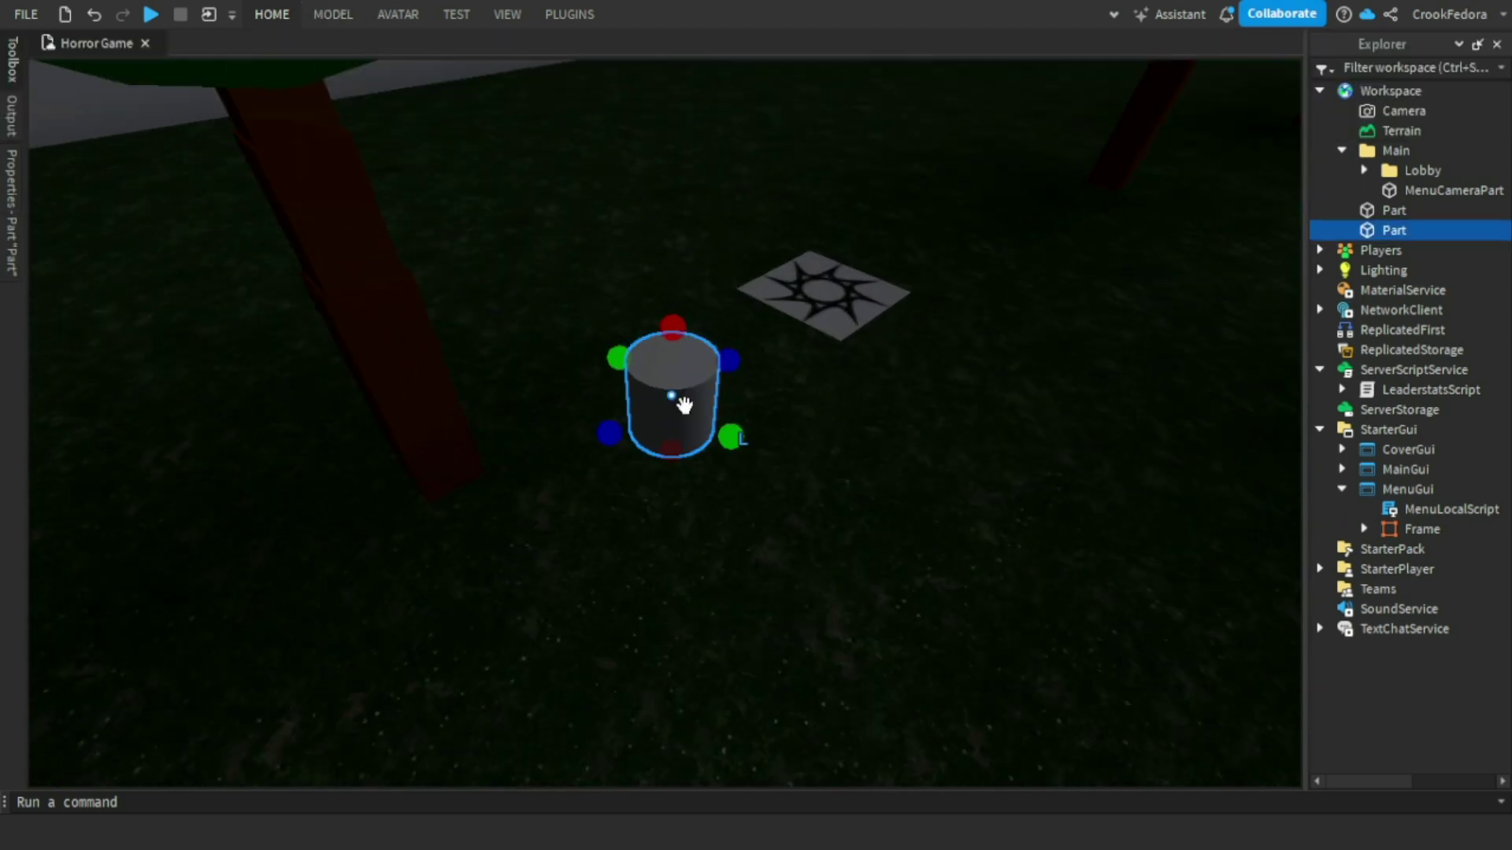
# Flatten the cylinder into an upright disc about 0.25 studs thick and add a character rig behind it.
pyautogui.click(810, 394)
pyautogui.scroll(3, 809, 393)
pyautogui.click(745, 409)
pyautogui.moveTo(771, 451); pyautogui.dragTo(690, 399)
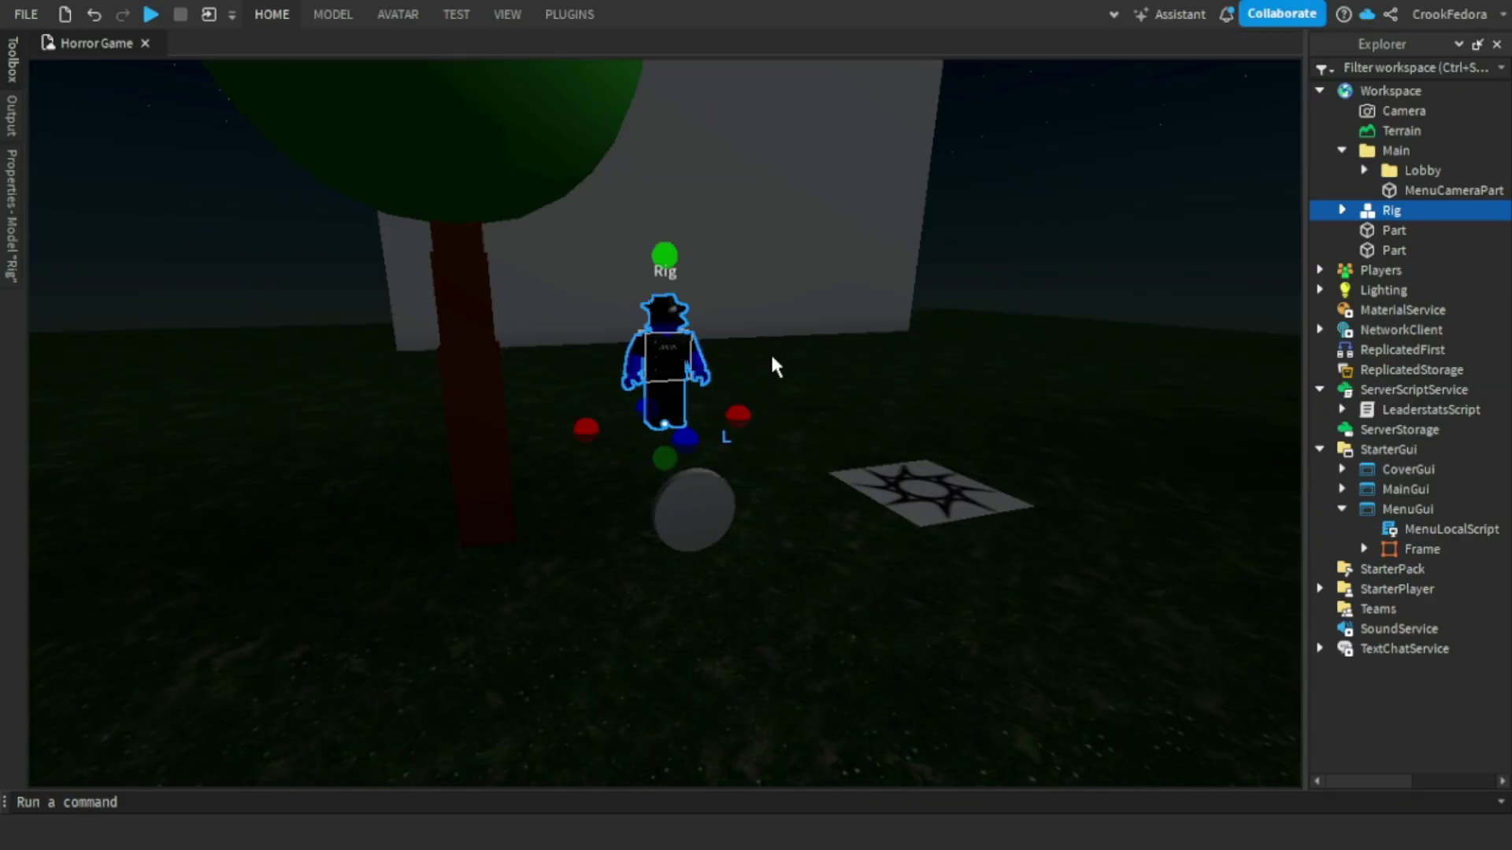
# Move the disc across the ground to stand right beside the character rig.
pyautogui.click(771, 356)
pyautogui.moveTo(772, 356); pyautogui.dragTo(659, 403, button='right')
pyautogui.press('w')
pyautogui.press('s')
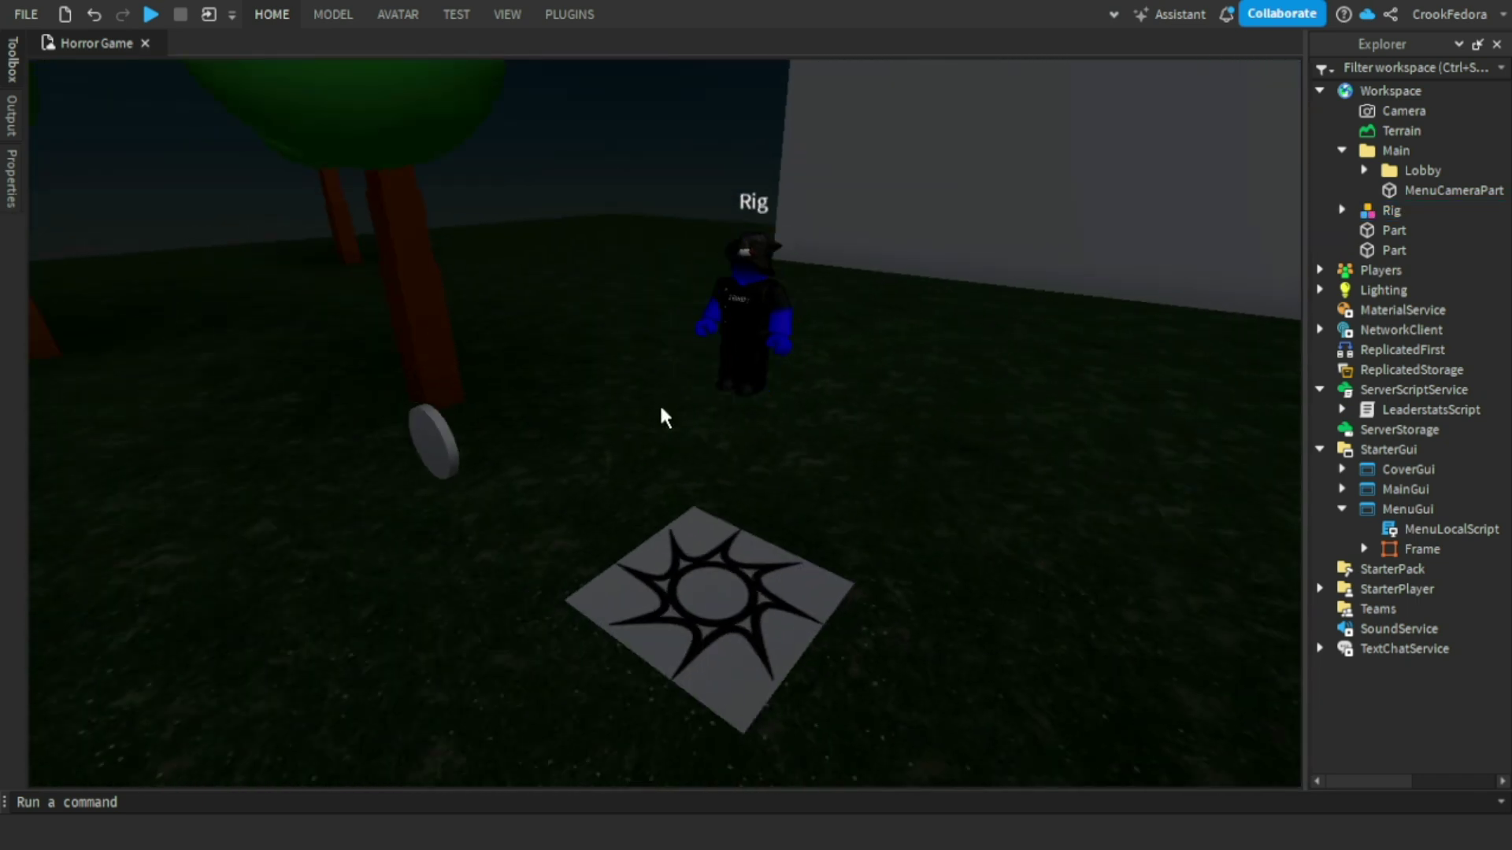
pyautogui.press('w')
pyautogui.moveTo(271, 730); pyautogui.dragTo(714, 622)
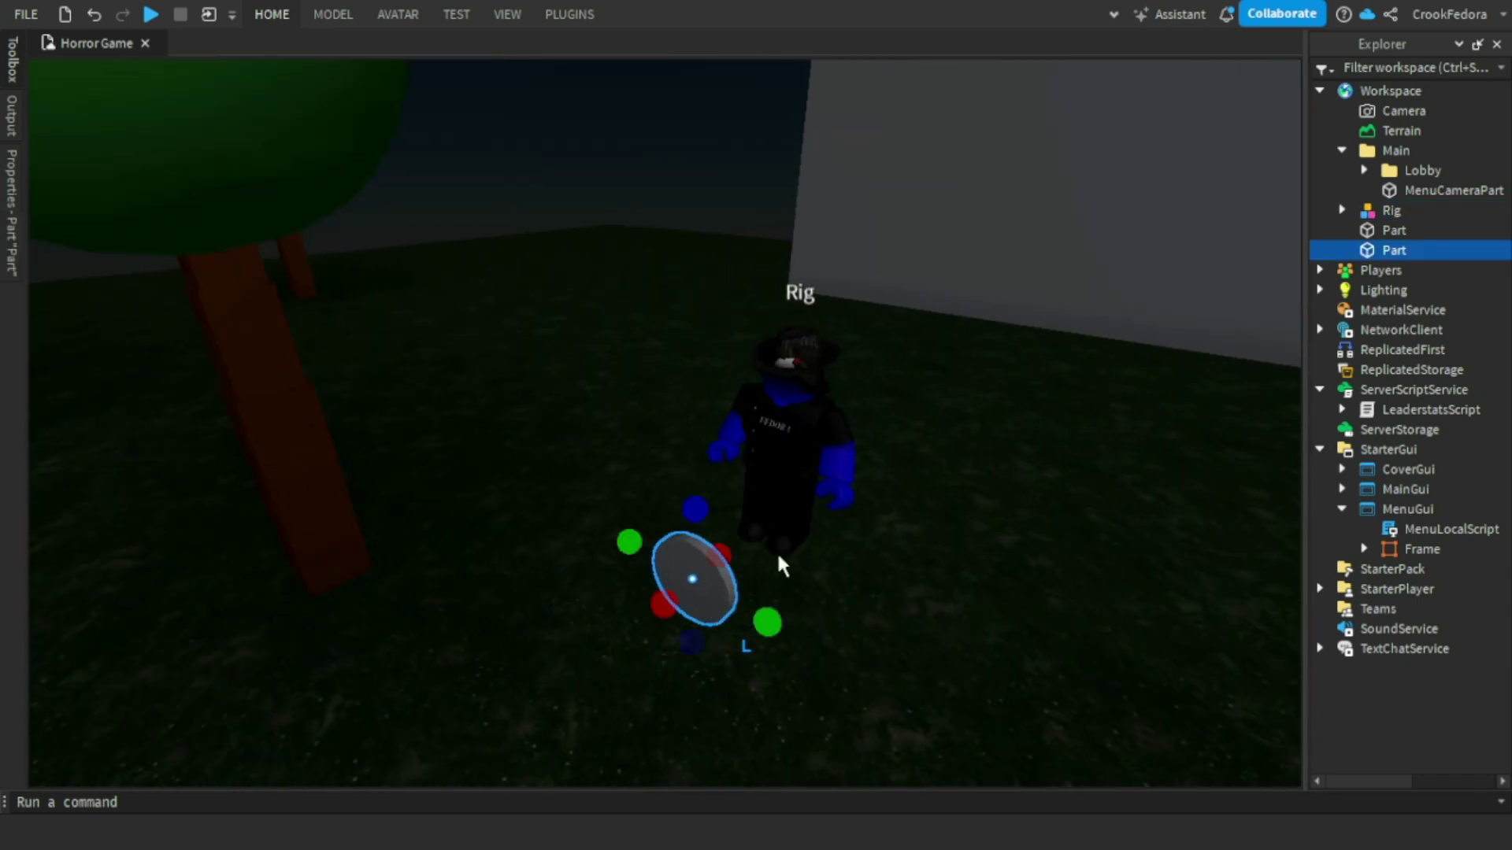
# Raise the disc off the ground next to the rig and rotate it 90 degrees around its vertical axis.
pyautogui.moveTo(779, 564); pyautogui.dragTo(815, 506, button='right')
pyautogui.press('d')
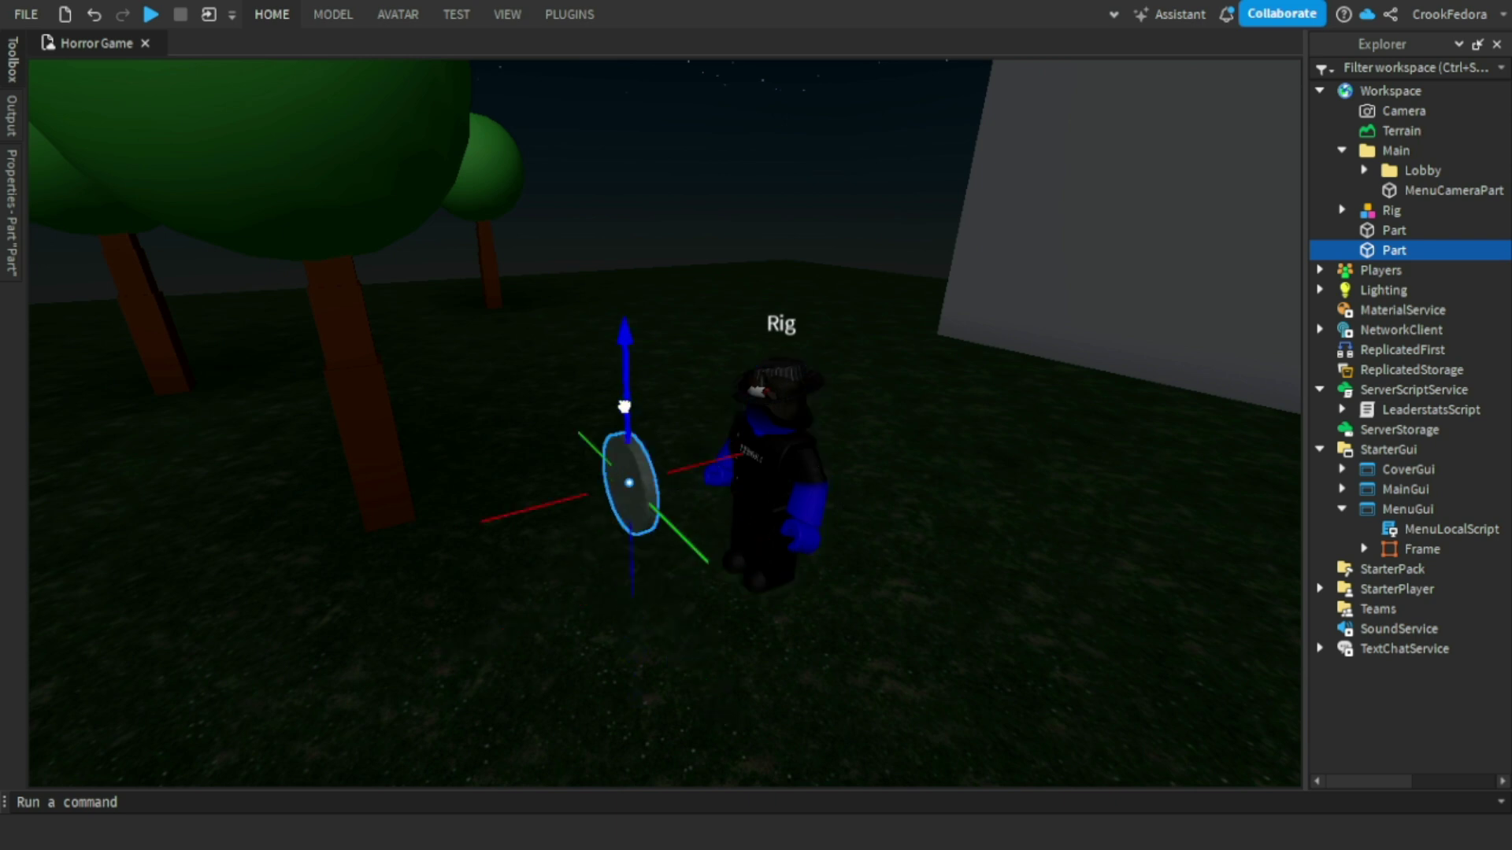
pyautogui.click(792, 656)
pyautogui.moveTo(791, 656); pyautogui.dragTo(767, 618, button='right')
pyautogui.click(555, 446)
pyautogui.press('a')
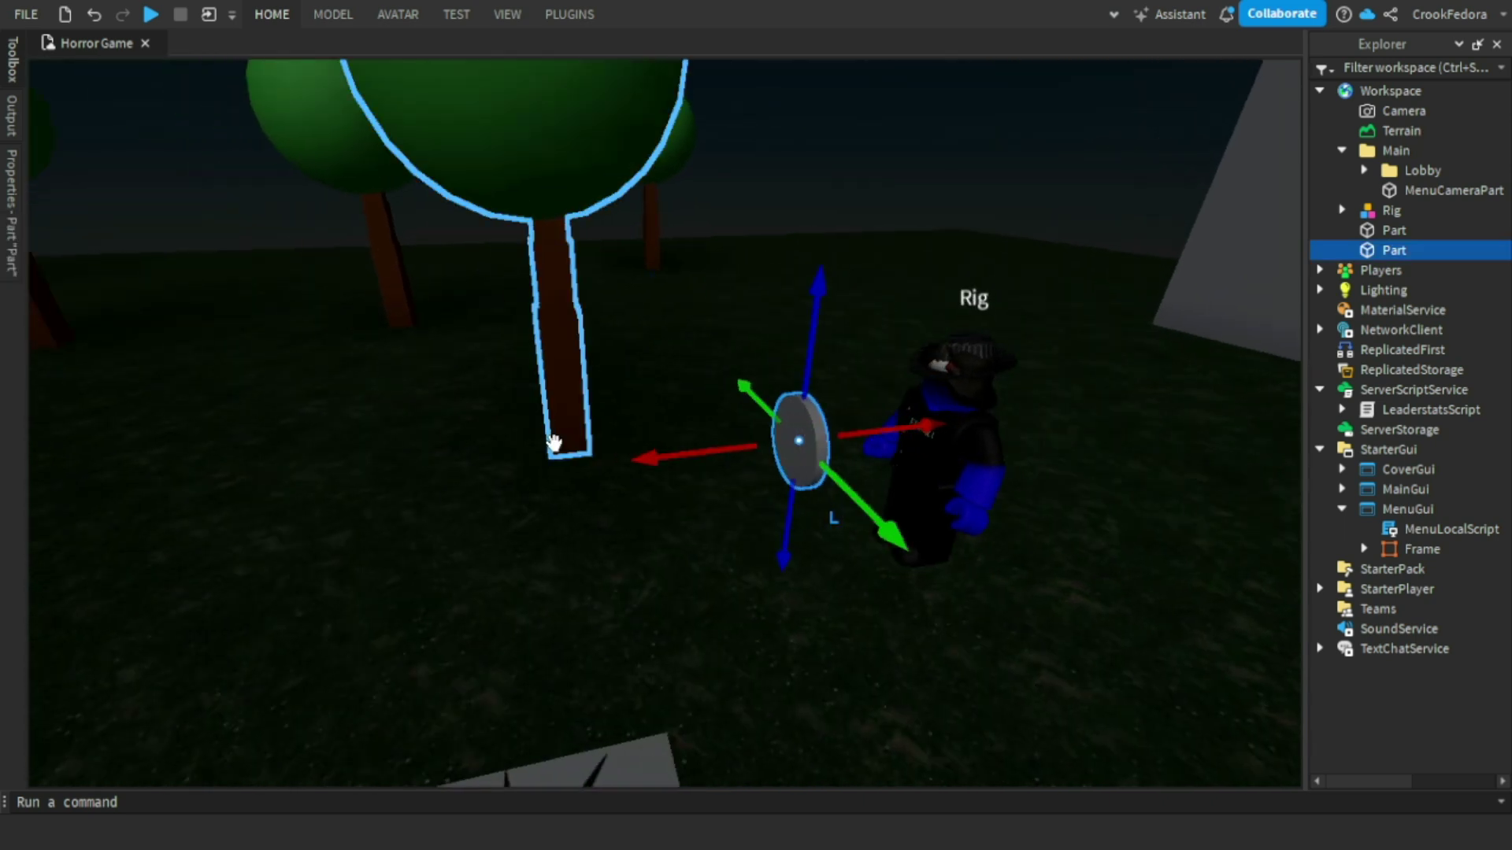
pyautogui.press('w')
pyautogui.moveTo(727, 466); pyautogui.dragTo(563, 502)
pyautogui.hotkey('ctrl', 'r')
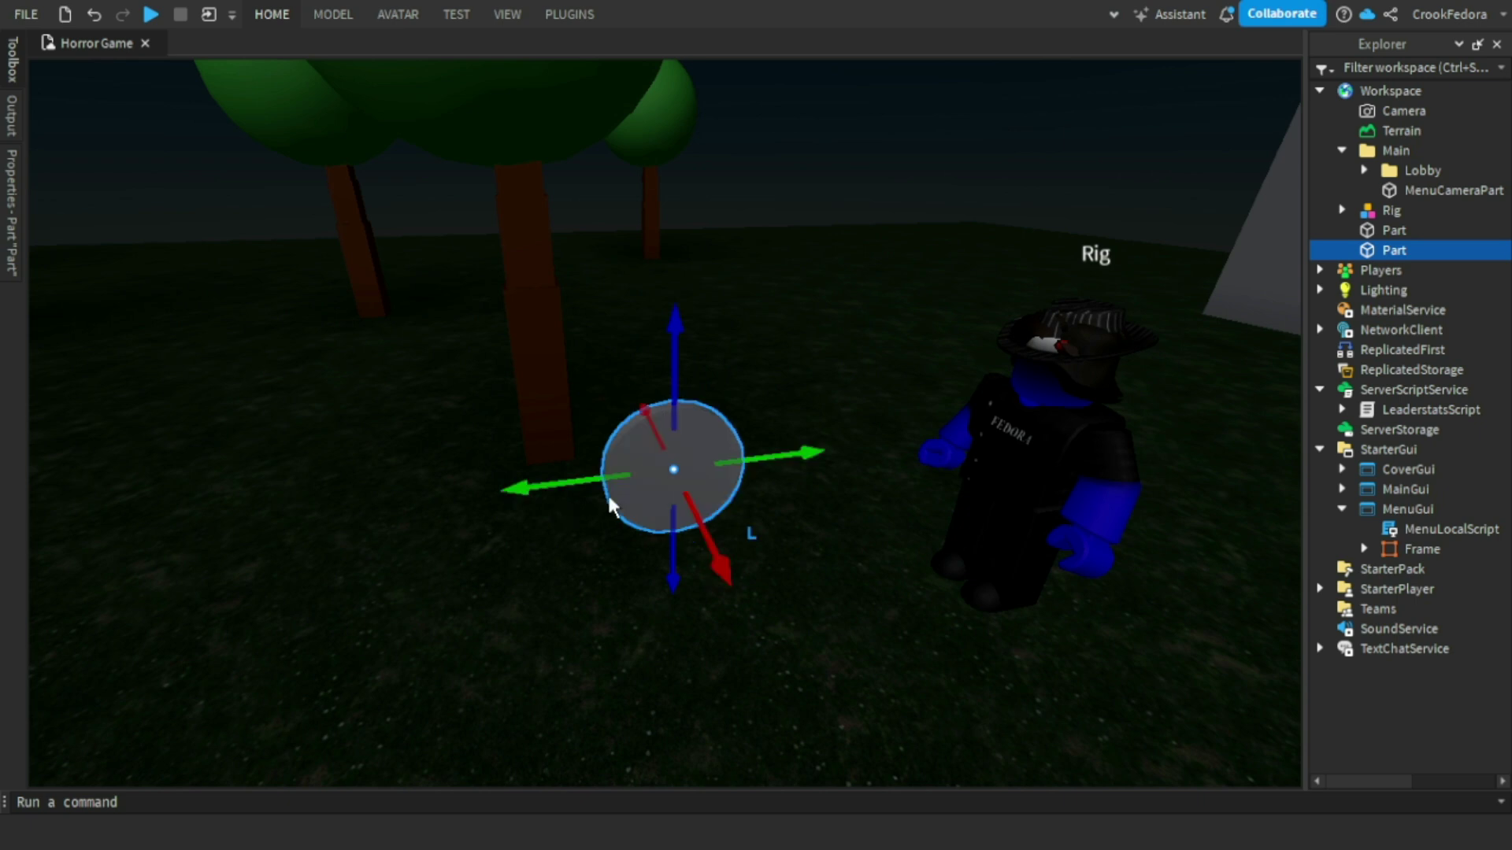
# Set the disc's BrickColor to Gold.
pyautogui.moveTo(607, 503); pyautogui.dragTo(605, 475, button='right')
pyautogui.scroll(-2, 605, 476)
pyautogui.click(562, 562)
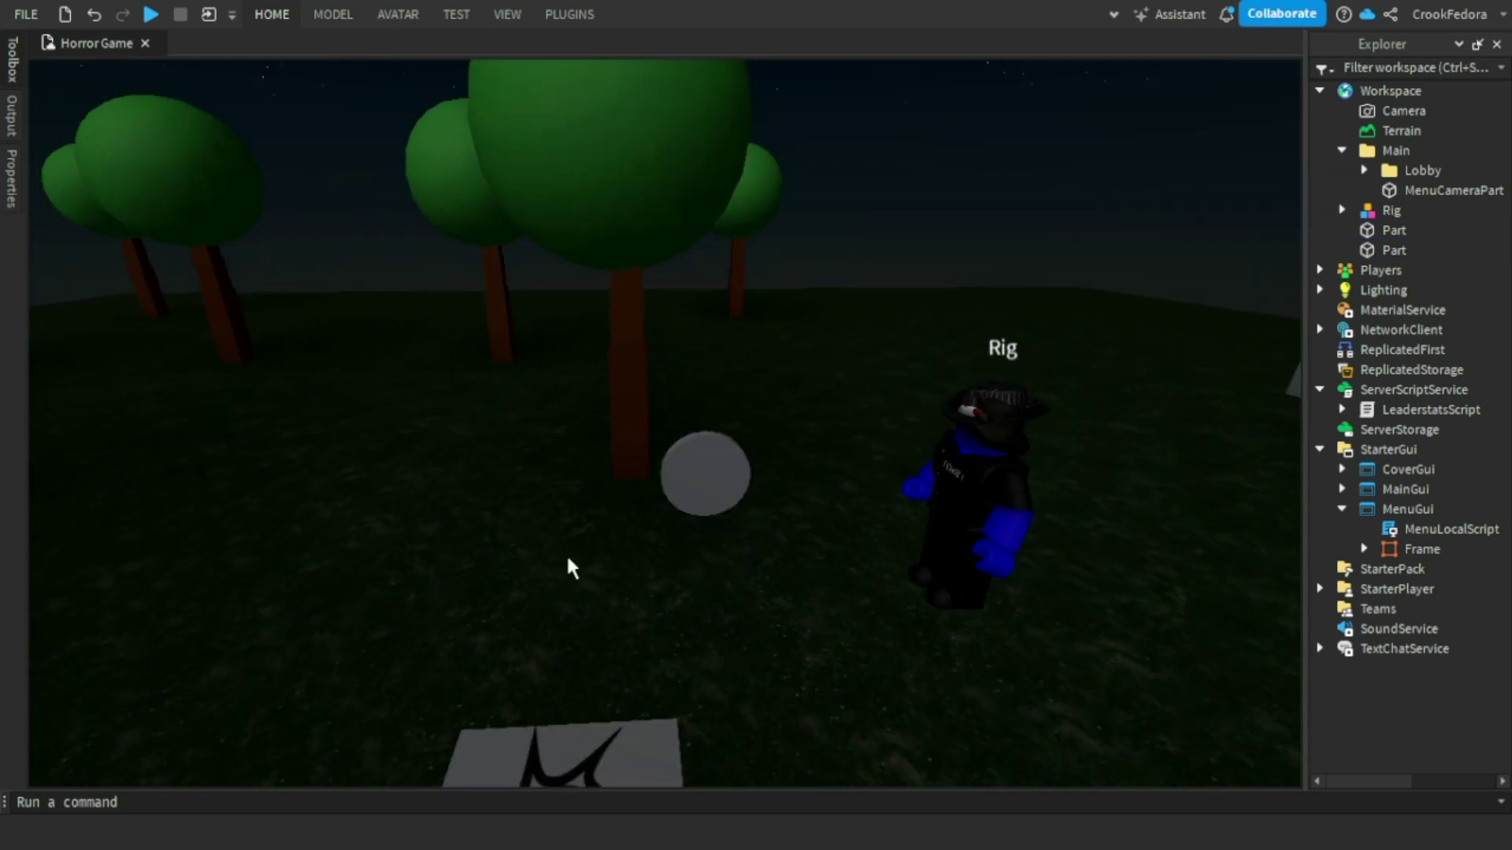
pyautogui.click(709, 472)
pyautogui.scroll(4, 715, 469)
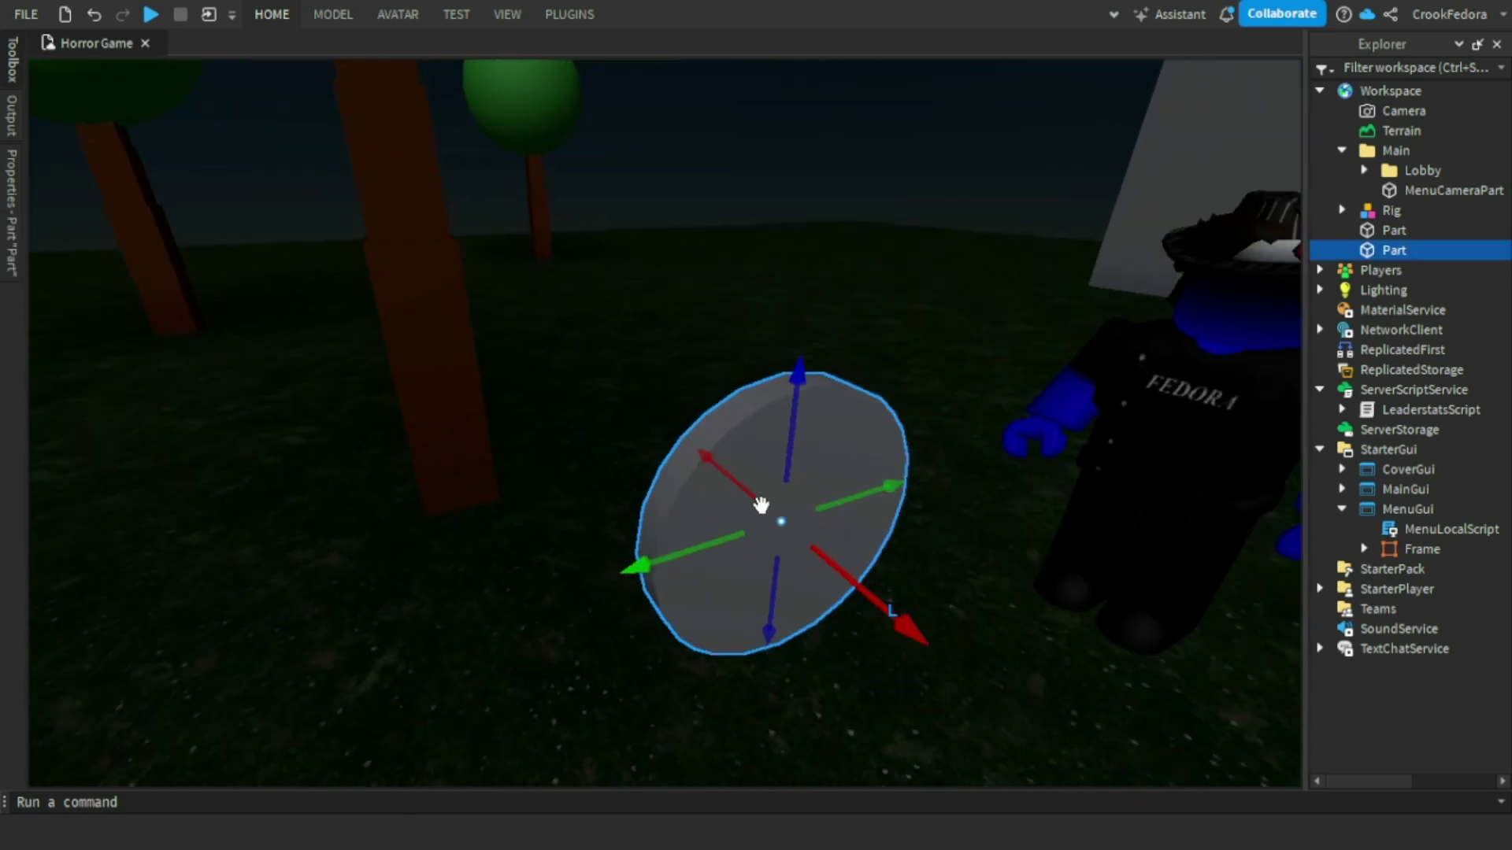
pyautogui.click(6, 256)
pyautogui.click(189, 125)
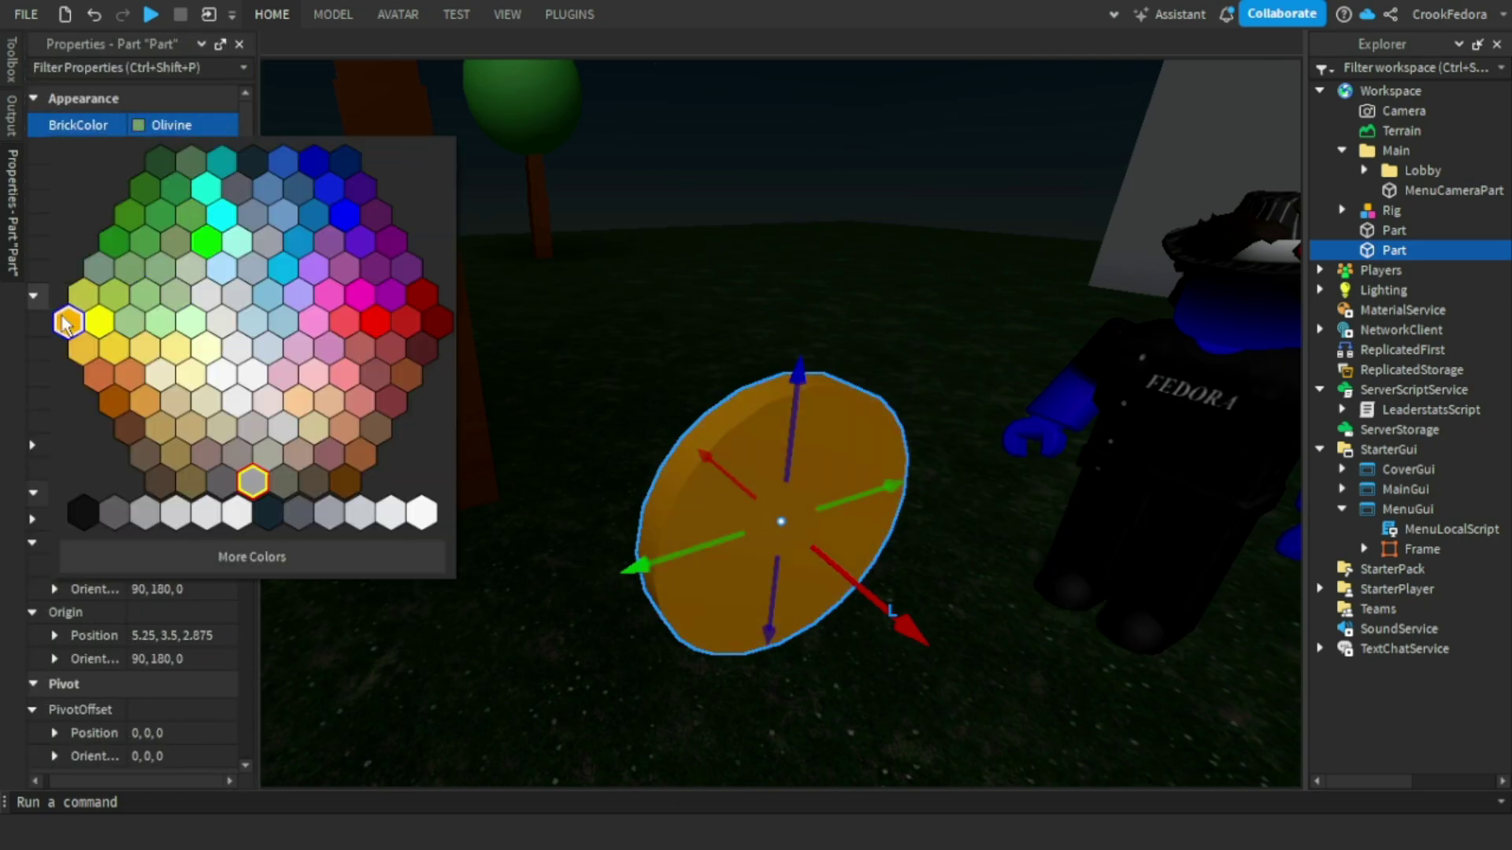
pyautogui.click(175, 296)
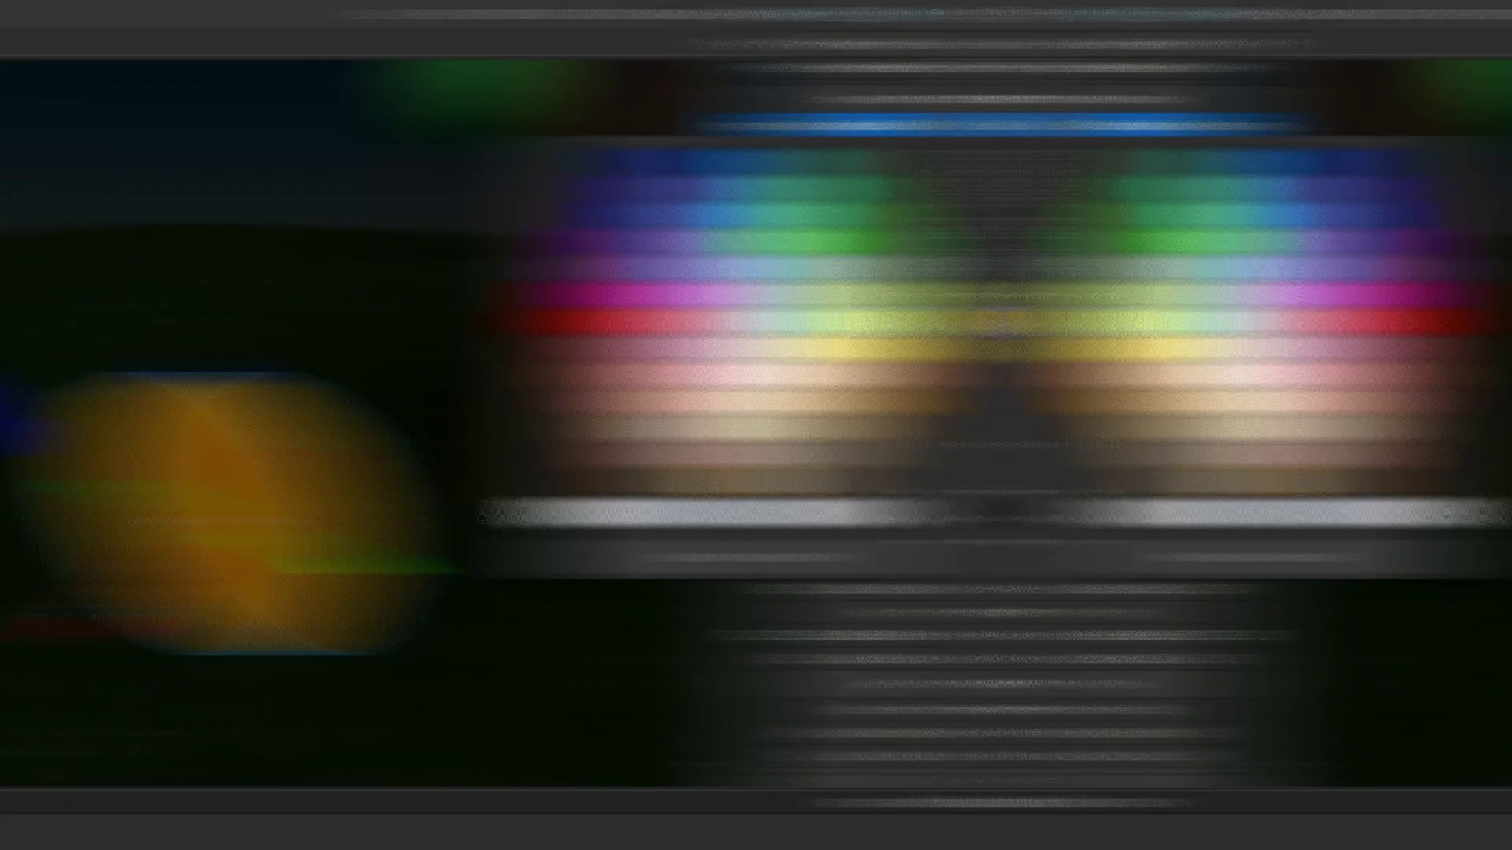
pyautogui.click(141, 319)
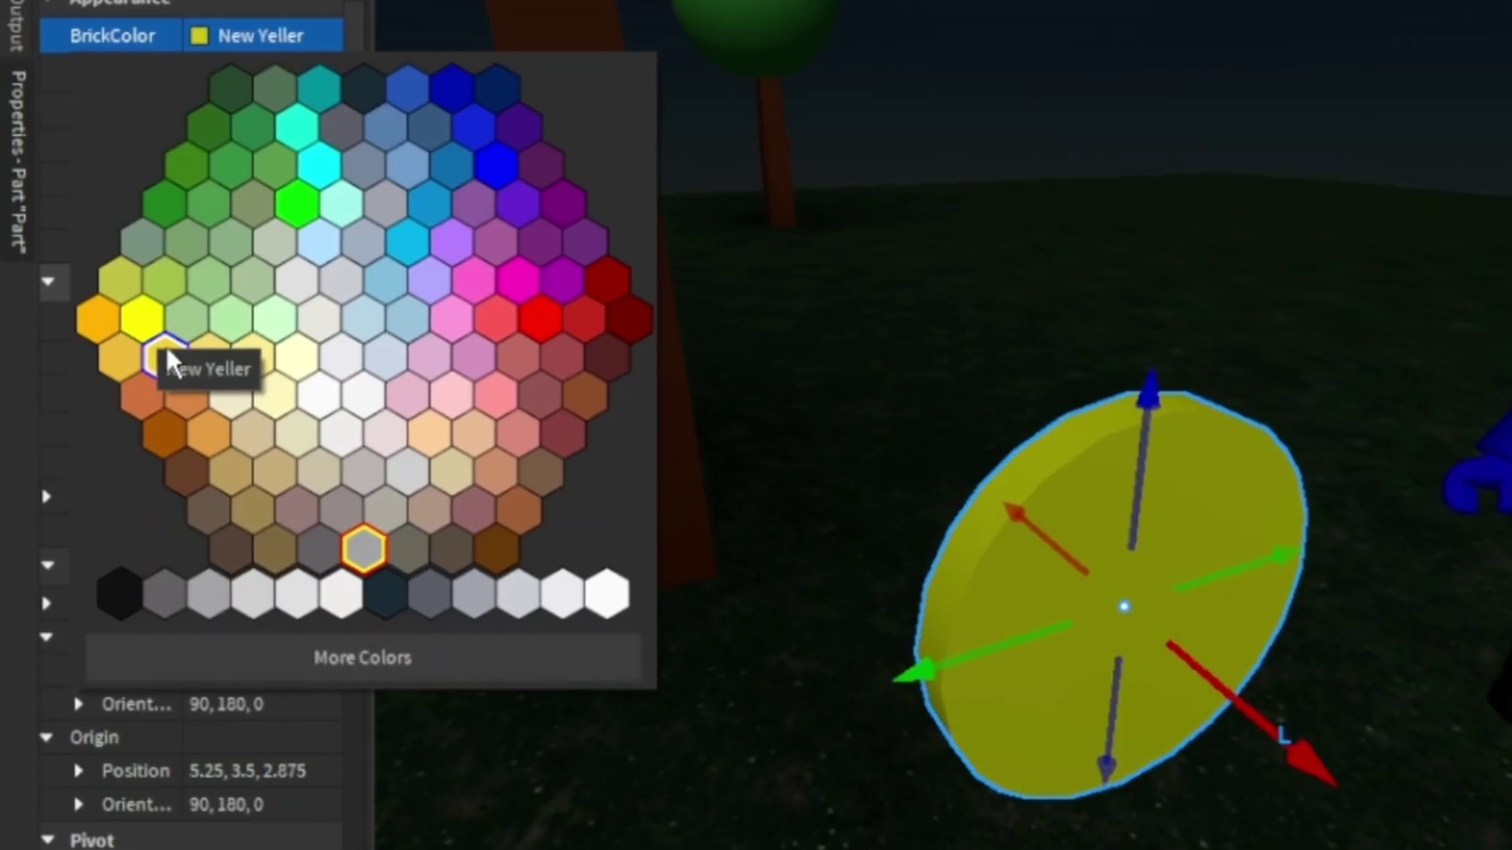
pyautogui.click(165, 359)
pyautogui.click(121, 360)
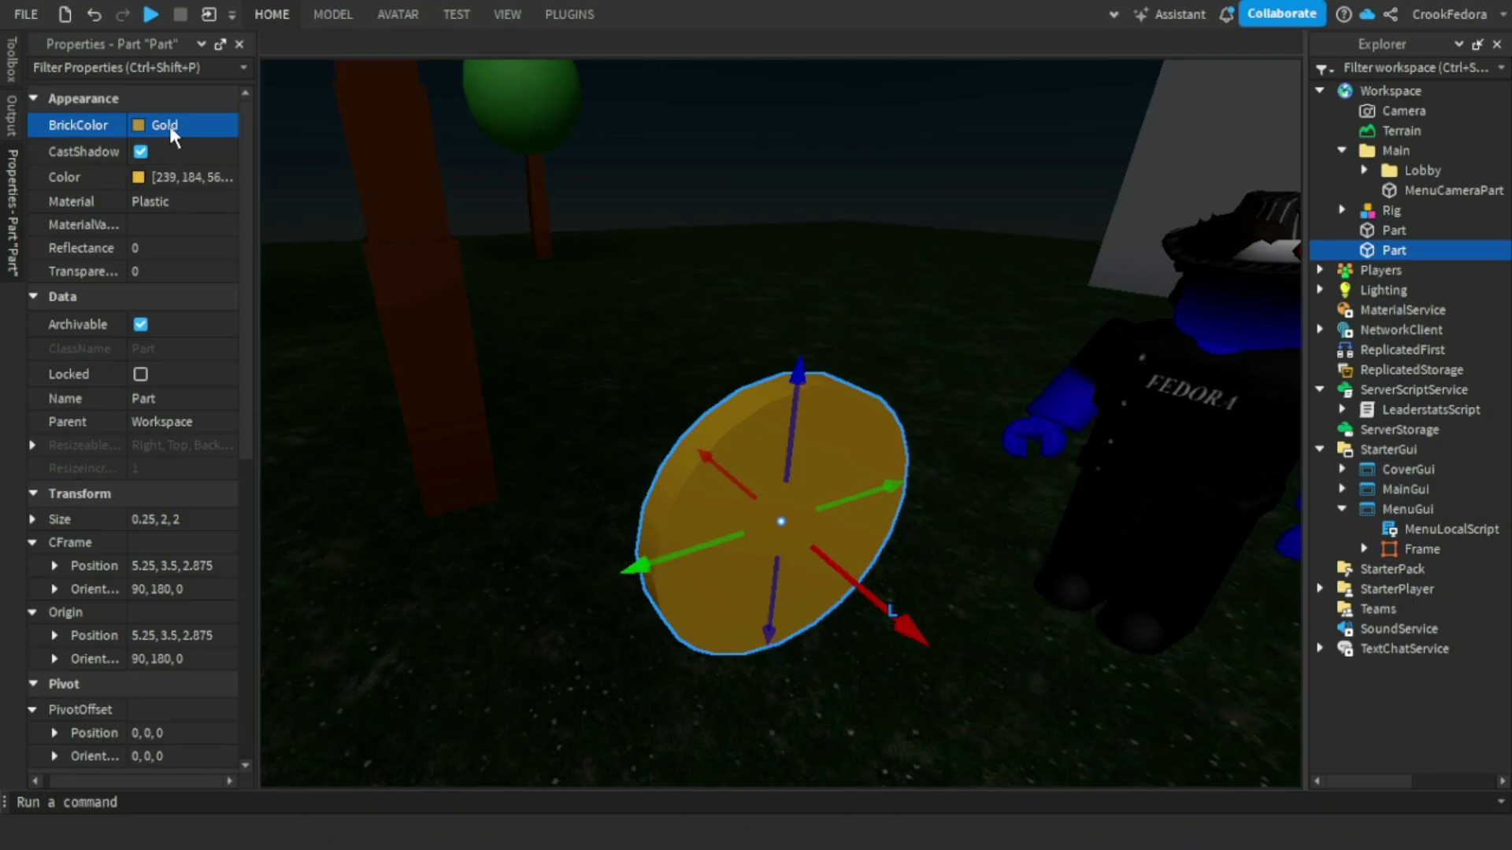
# Duplicate the gold disc in place.
pyautogui.click(472, 226)
pyautogui.click(713, 444)
pyautogui.moveTo(783, 455); pyautogui.dragTo(729, 472, button='right')
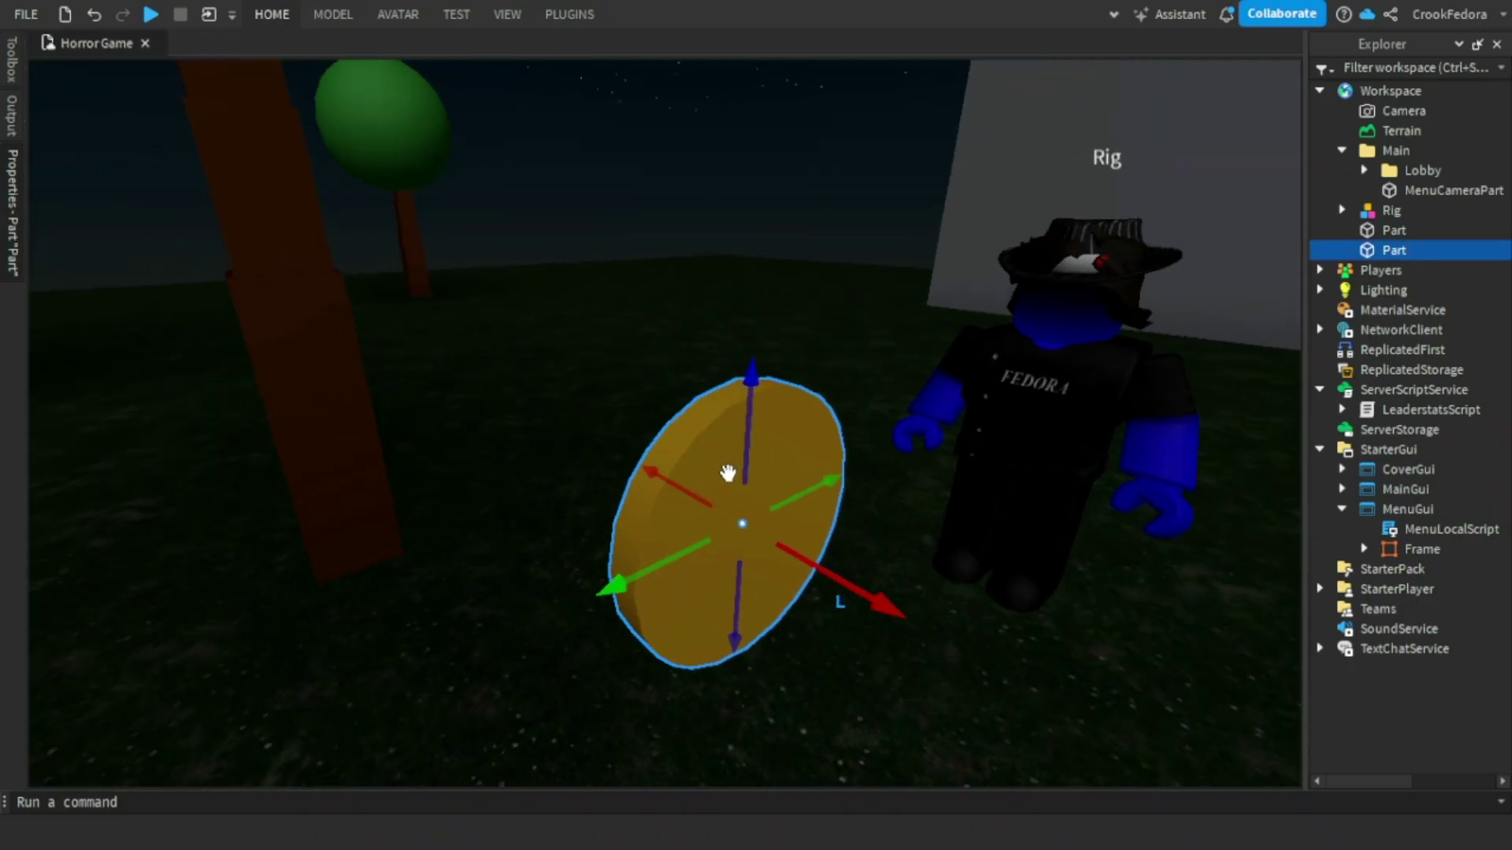
pyautogui.hotkey('ctrl', 'd')
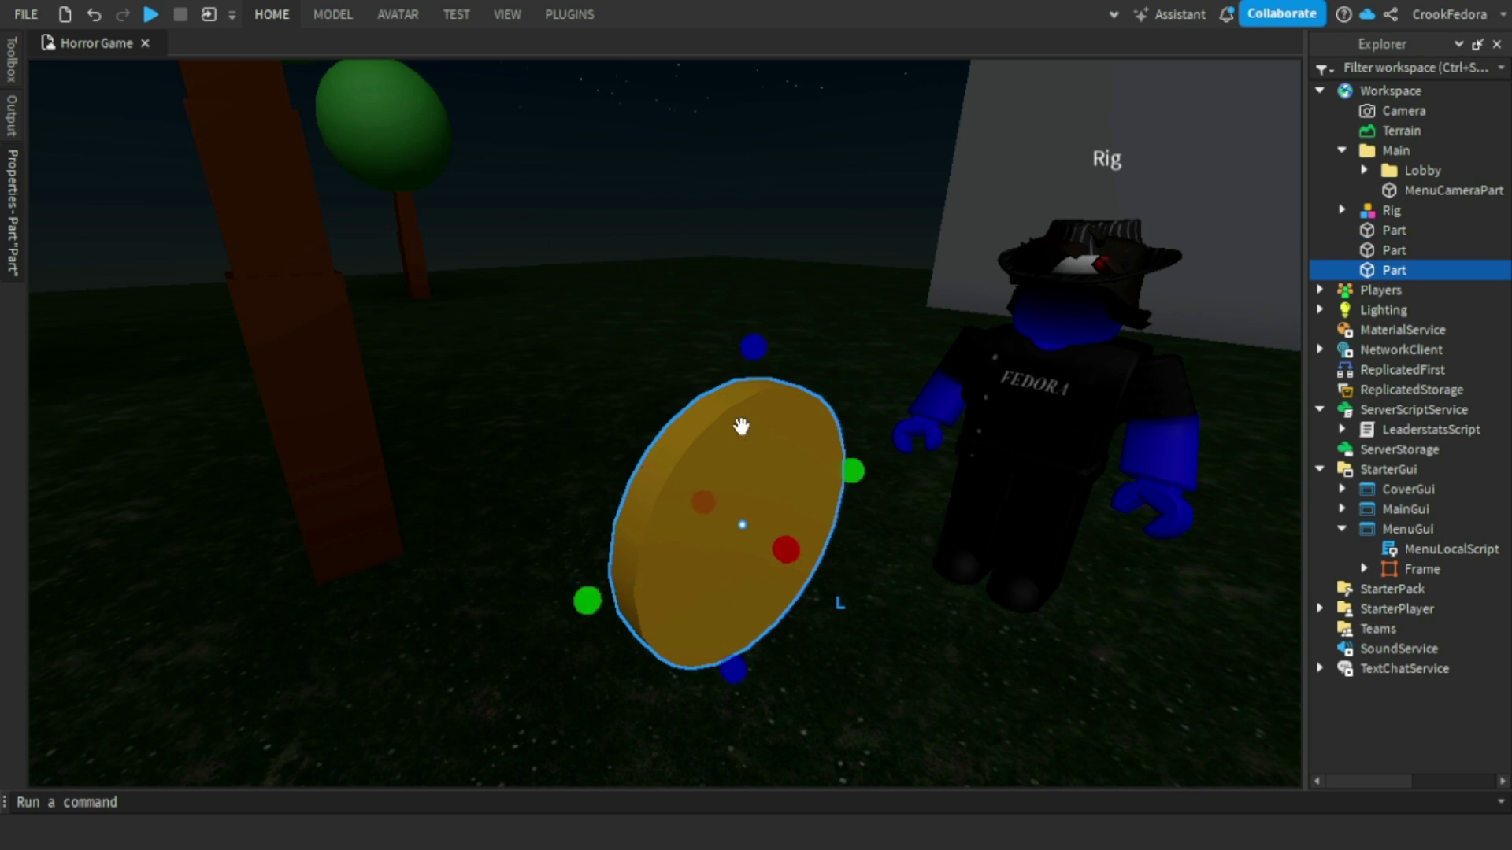
# Scale the duplicate disc symmetrically to a smaller diameter, centred inside the original gold disc.
pyautogui.press('d')
pyautogui.moveTo(741, 426); pyautogui.dragTo(582, 355, button='right')
pyautogui.keyDown('ctrl'); pyautogui.moveTo(461, 334); pyautogui.dragTo(466, 364); pyautogui.keyUp('ctrl')
pyautogui.press('a')
pyautogui.moveTo(557, 307); pyautogui.dragTo(564, 308, button='right')
pyautogui.press('w')
pyautogui.press('e')
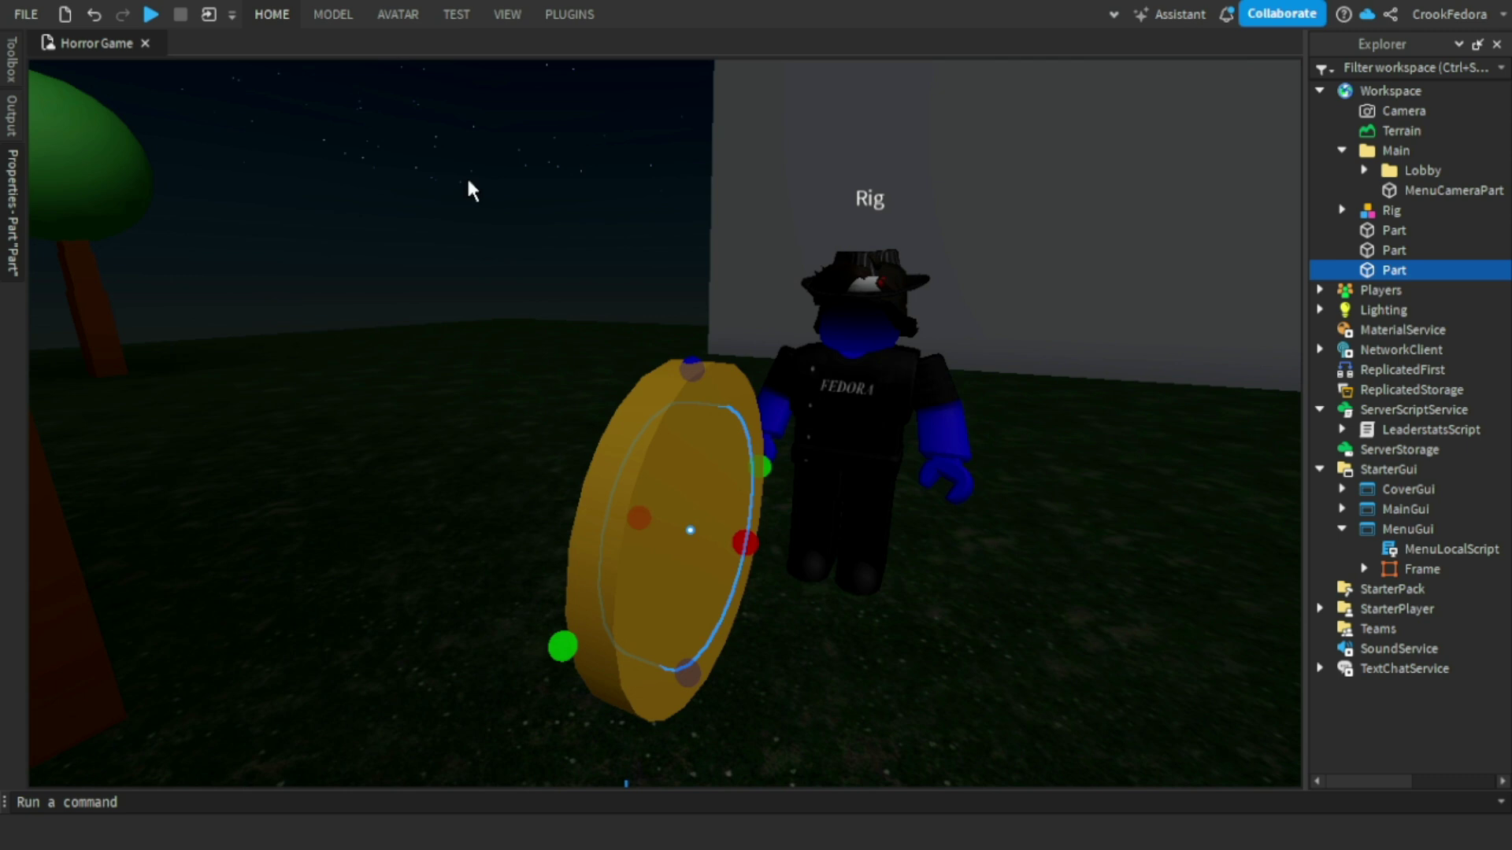
# Move the smaller disc partly out of one face of the coin, then duplicate it and shift the copy out of the opposite face.
pyautogui.click(333, 14)
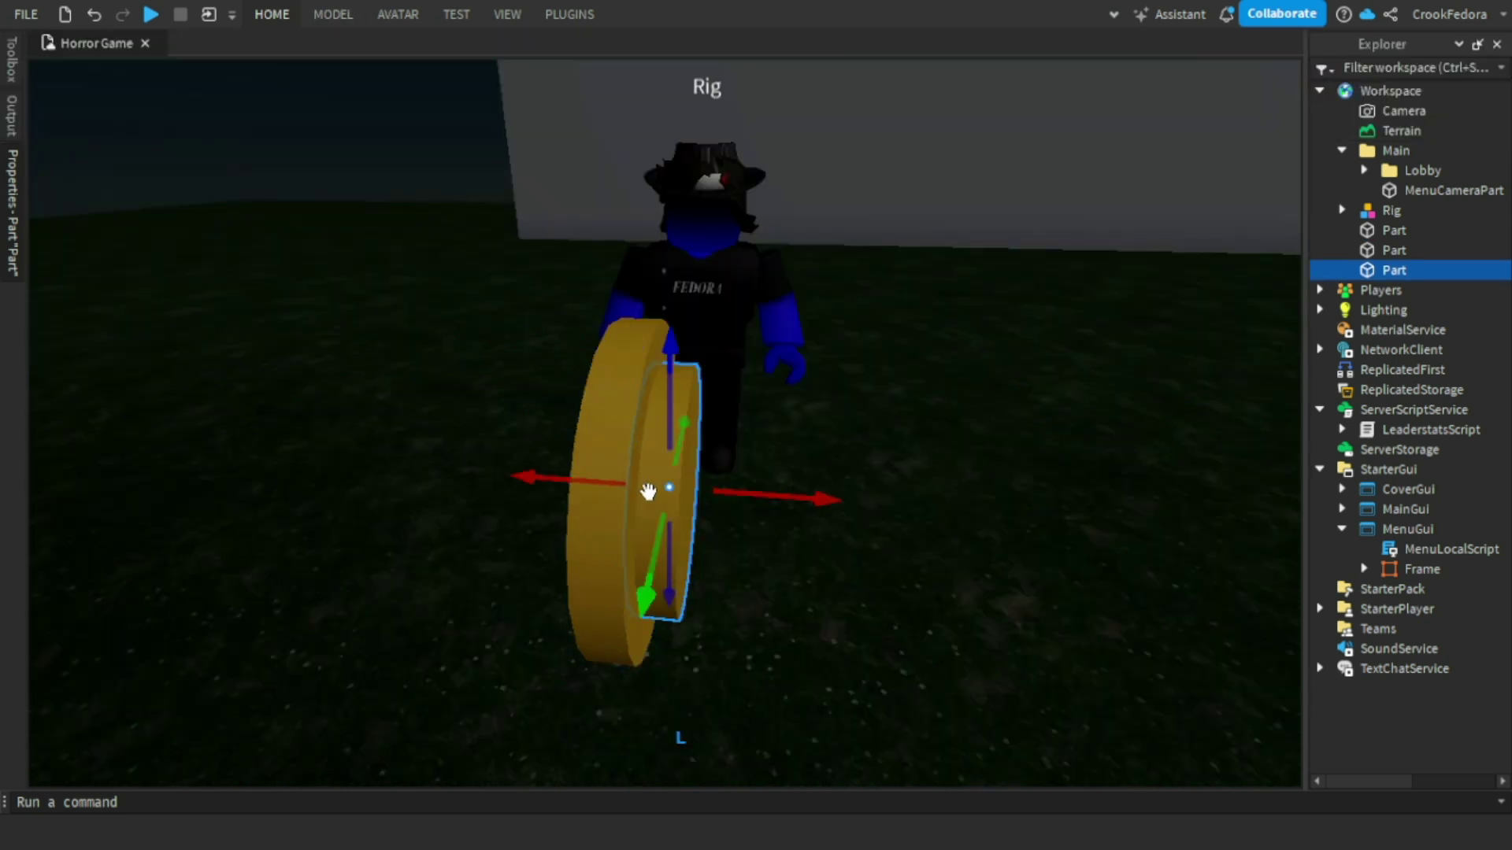
pyautogui.hotkey('ctrl', 'd')
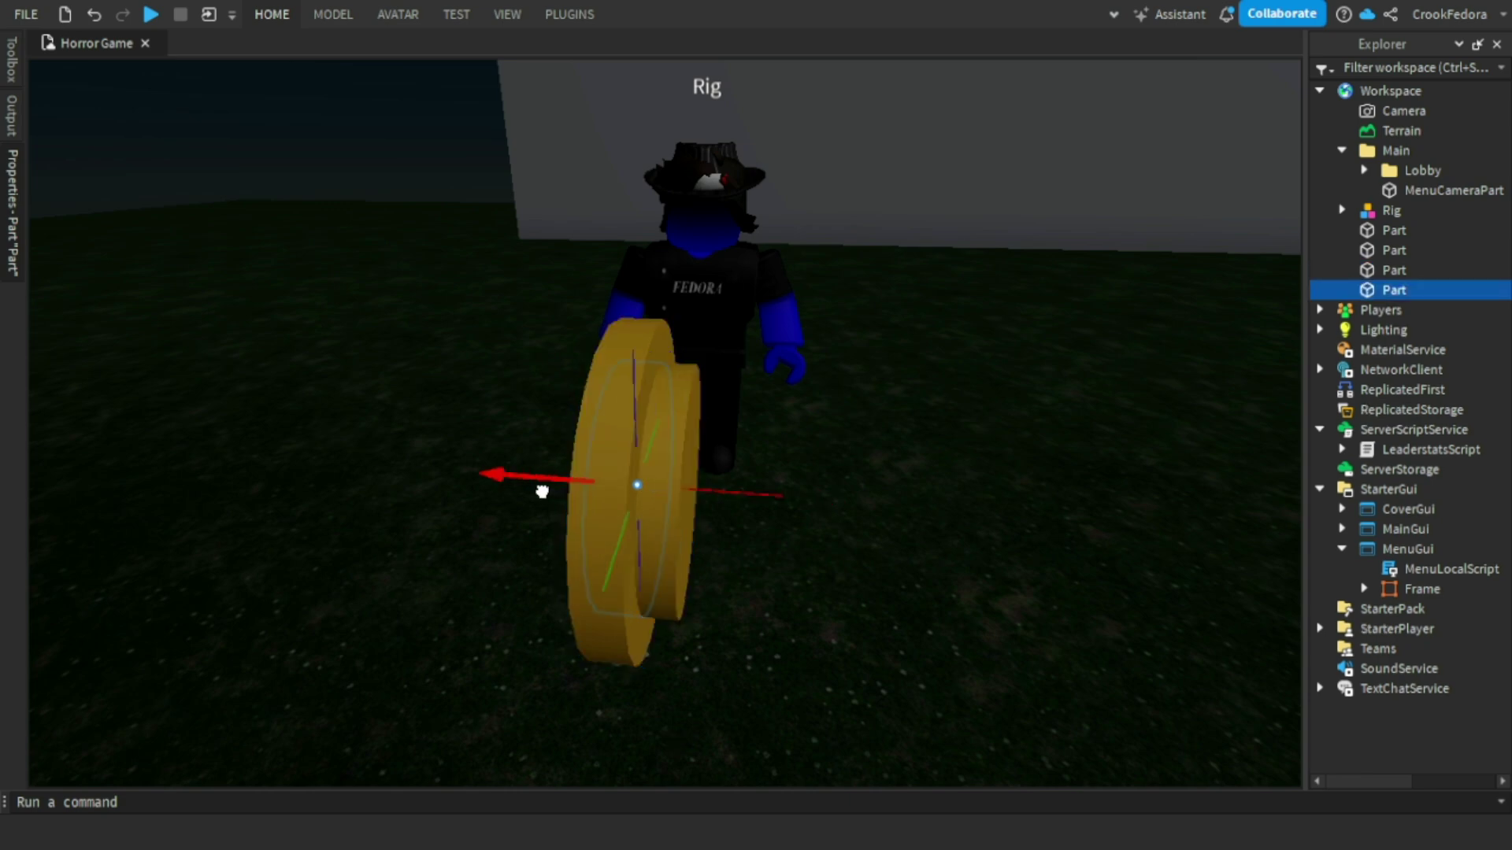
pyautogui.moveTo(538, 489); pyautogui.dragTo(507, 496)
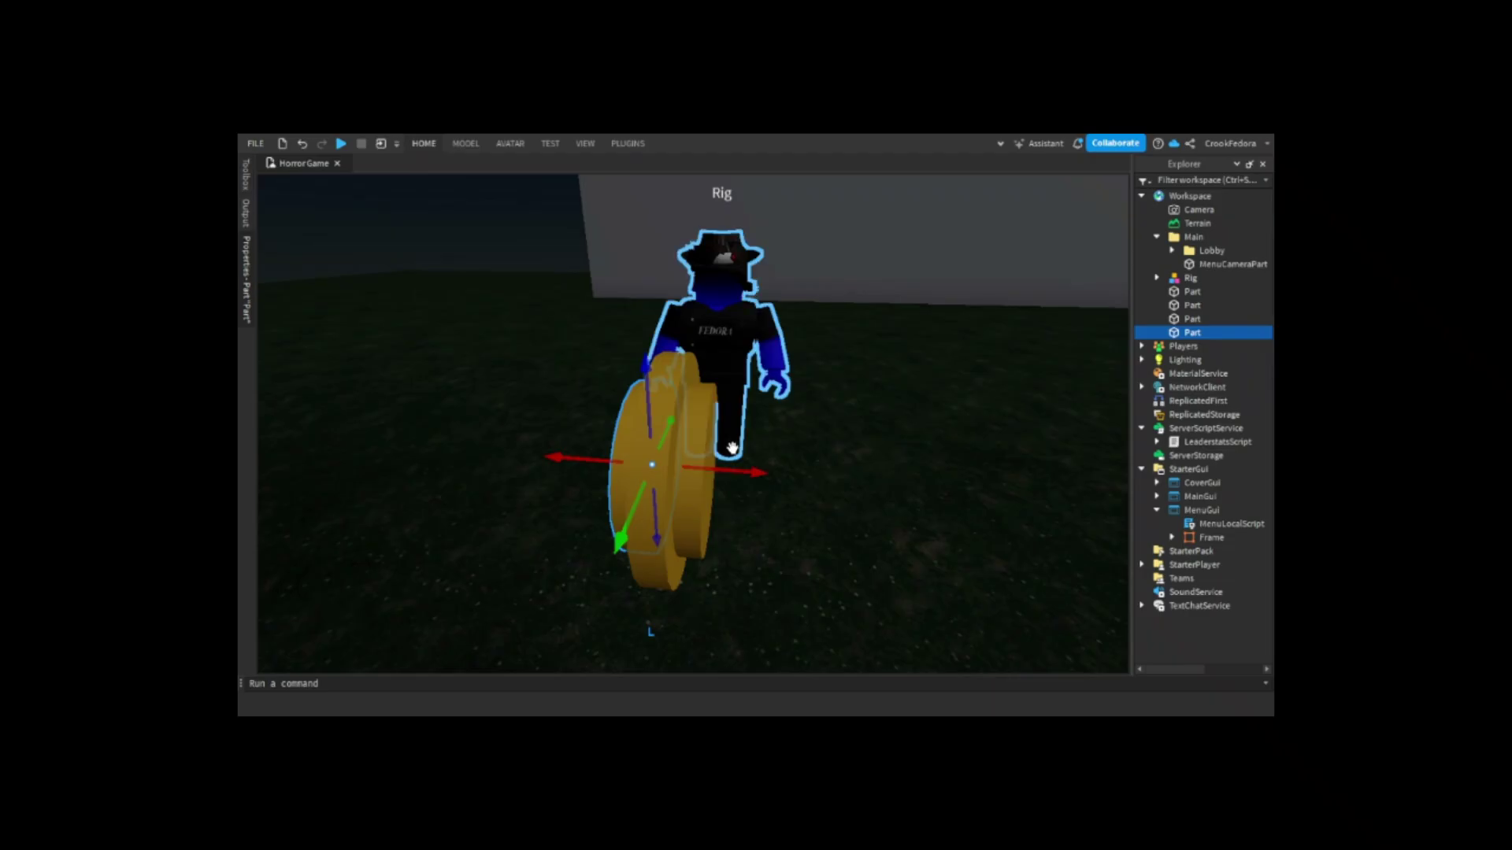
pyautogui.moveTo(716, 450); pyautogui.dragTo(753, 453, button='right')
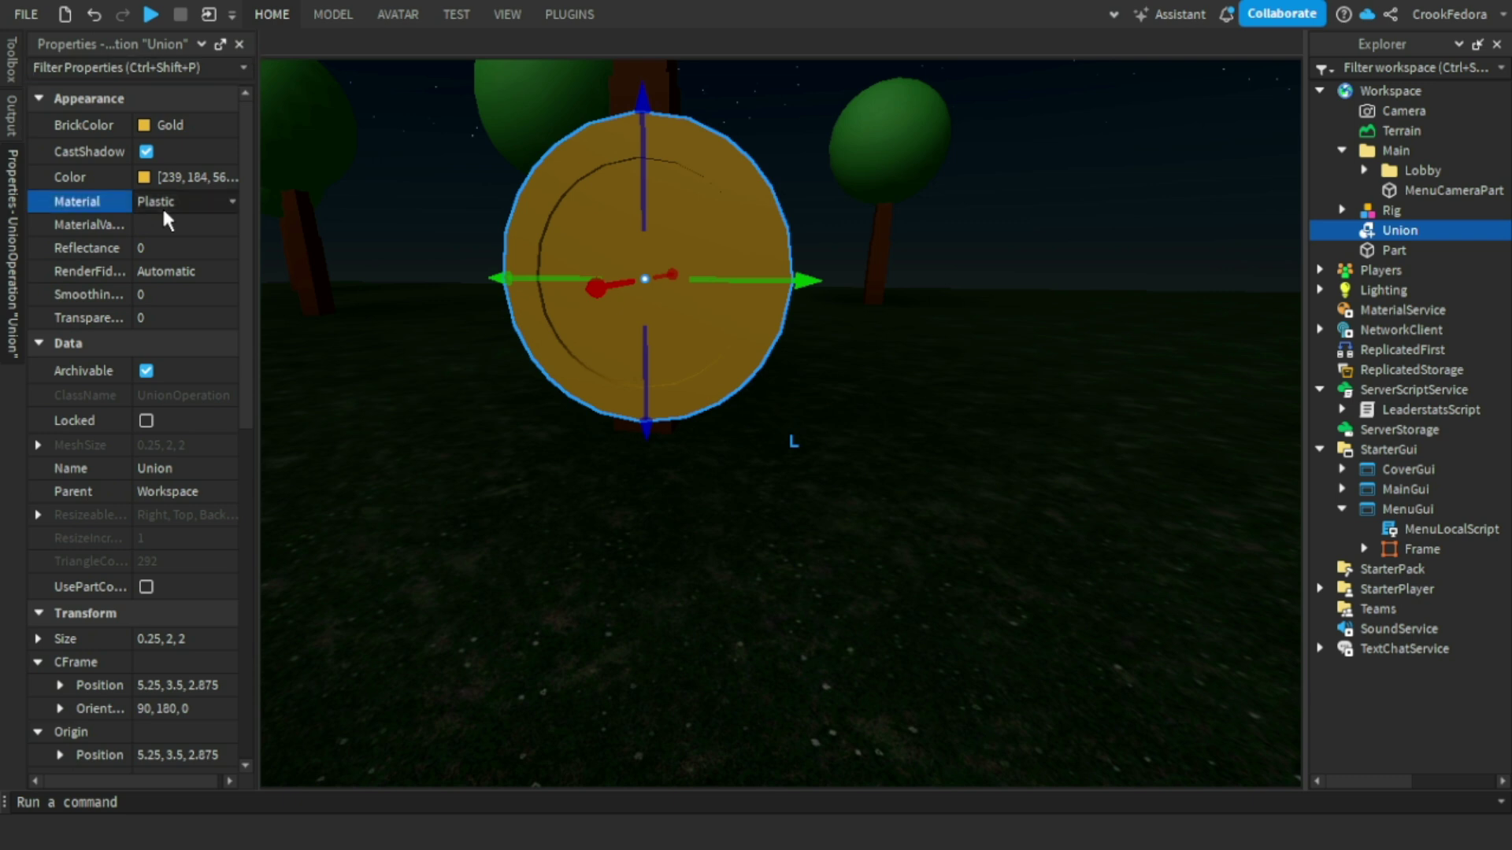
# Set the coin union's Material to Glacier.
pyautogui.press('g')
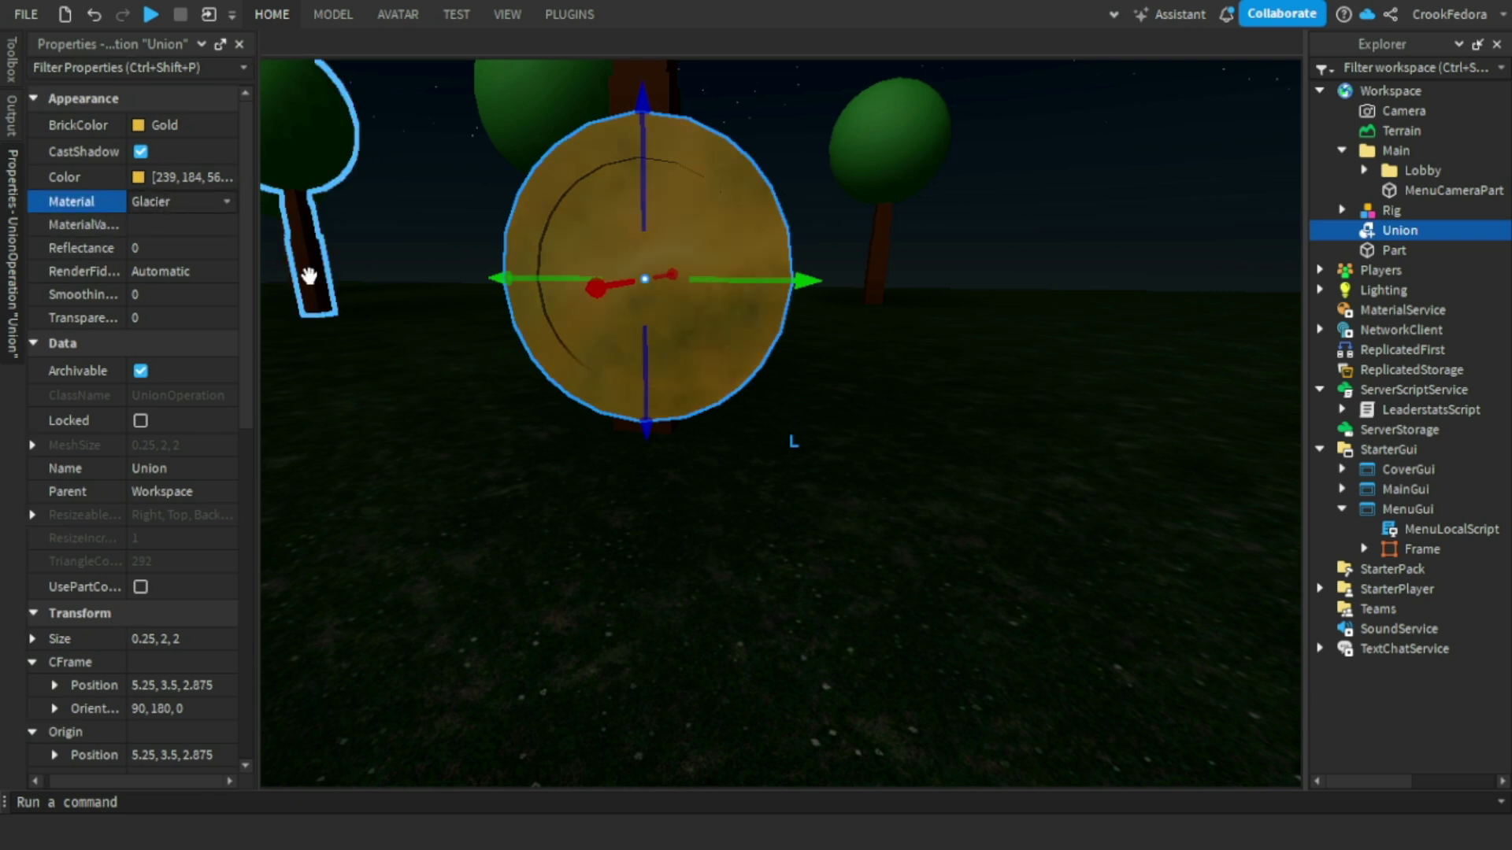
pyautogui.click(553, 466)
pyautogui.moveTo(554, 465); pyautogui.dragTo(675, 465, button='right')
pyautogui.scroll(-3, 553, 466)
pyautogui.moveTo(554, 466); pyautogui.dragTo(550, 452, button='right')
pyautogui.scroll(3, 550, 452)
pyautogui.click(551, 452)
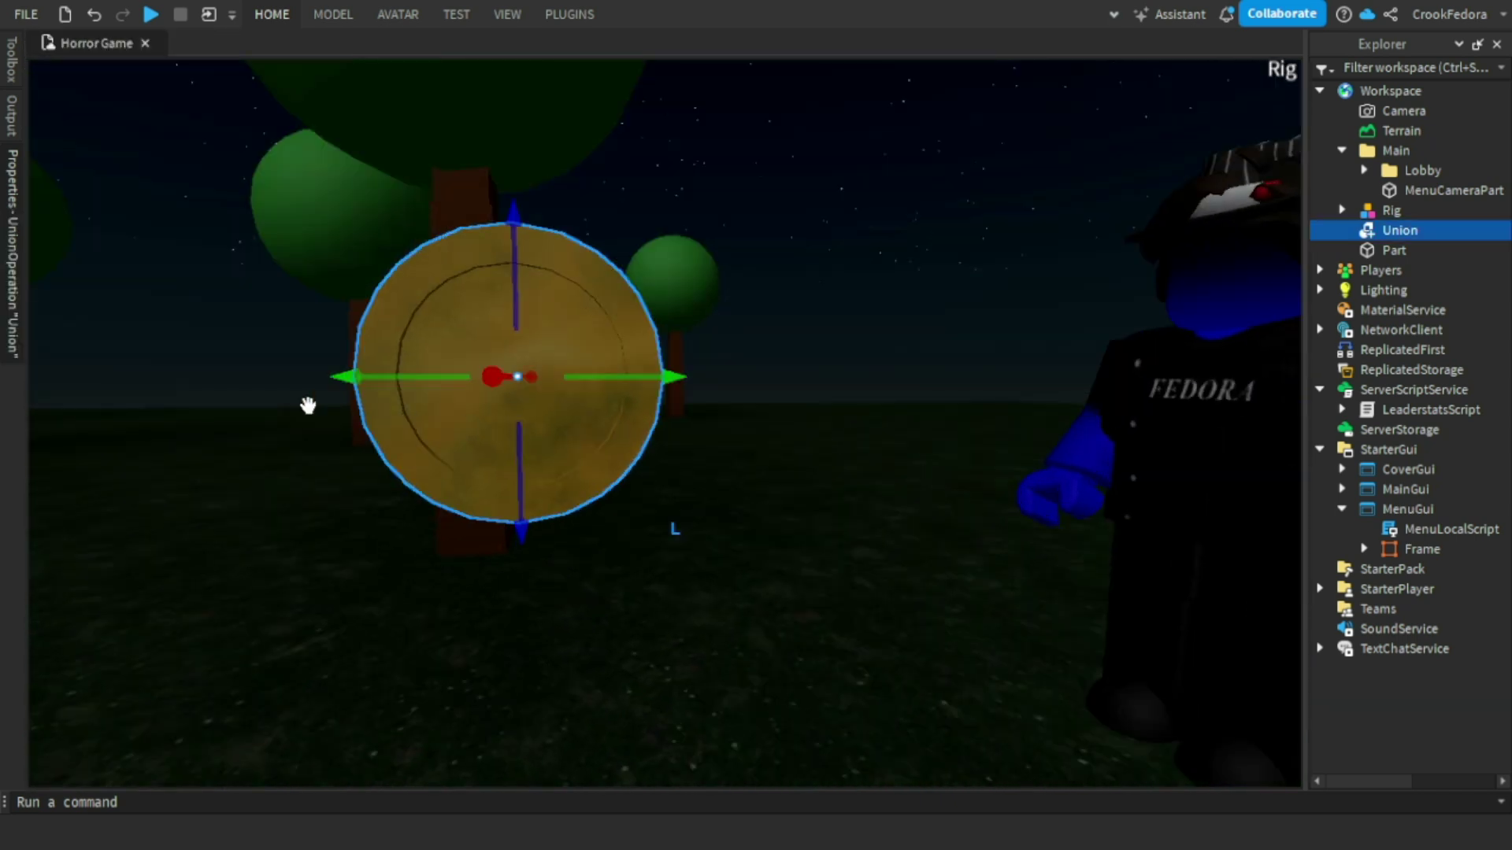
# Scale the coin union down proportionally beside the rig to a size of 0.188, 1.5, 1.5.
pyautogui.click(11, 264)
pyautogui.scroll(-3, 802, 378)
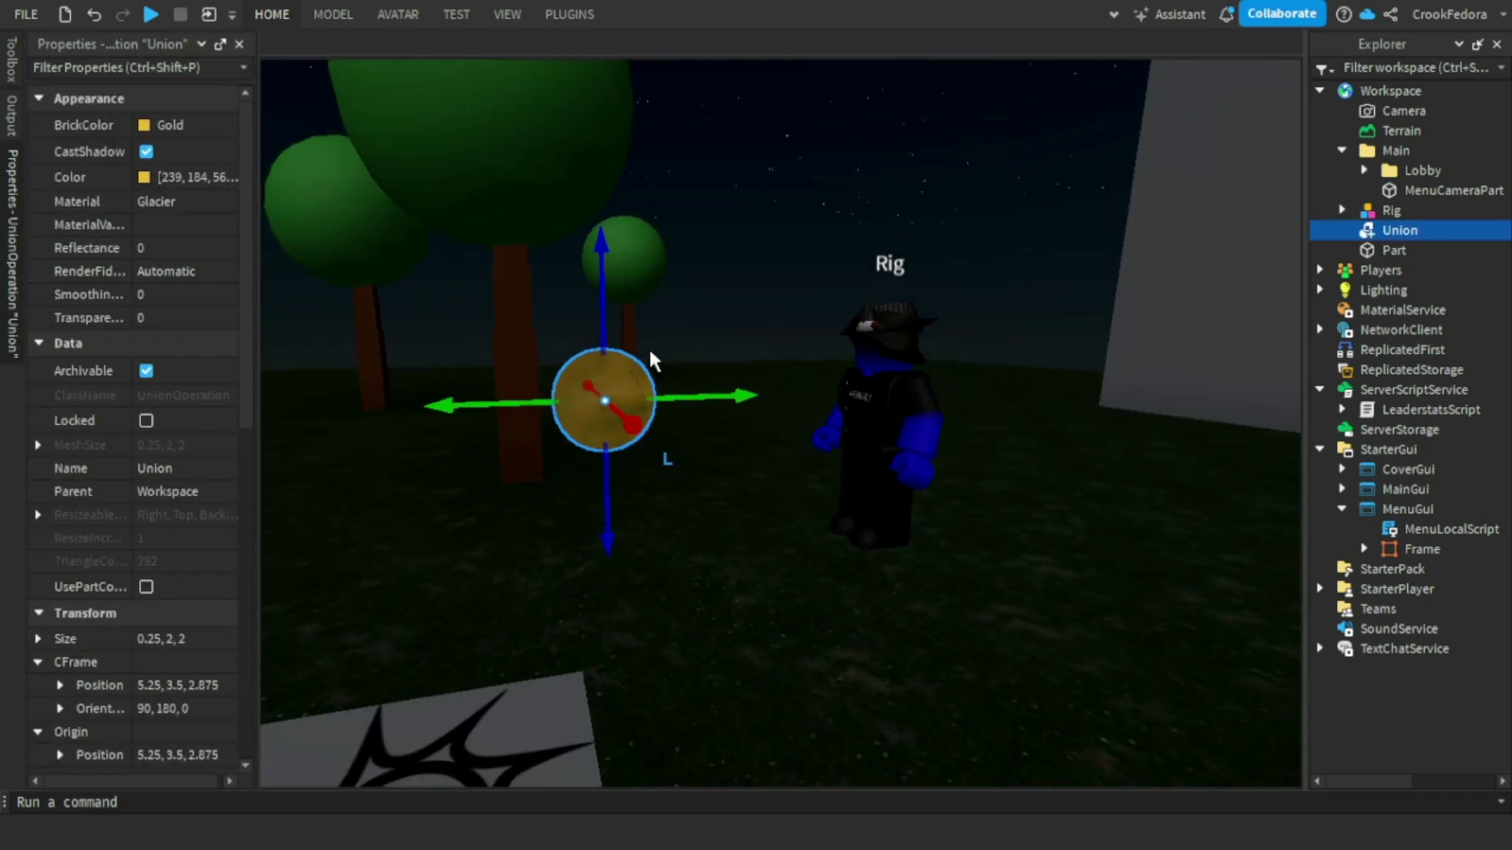
pyautogui.click(725, 504)
pyautogui.scroll(4, 602, 388)
pyautogui.click(602, 387)
pyautogui.scroll(-10, 602, 387)
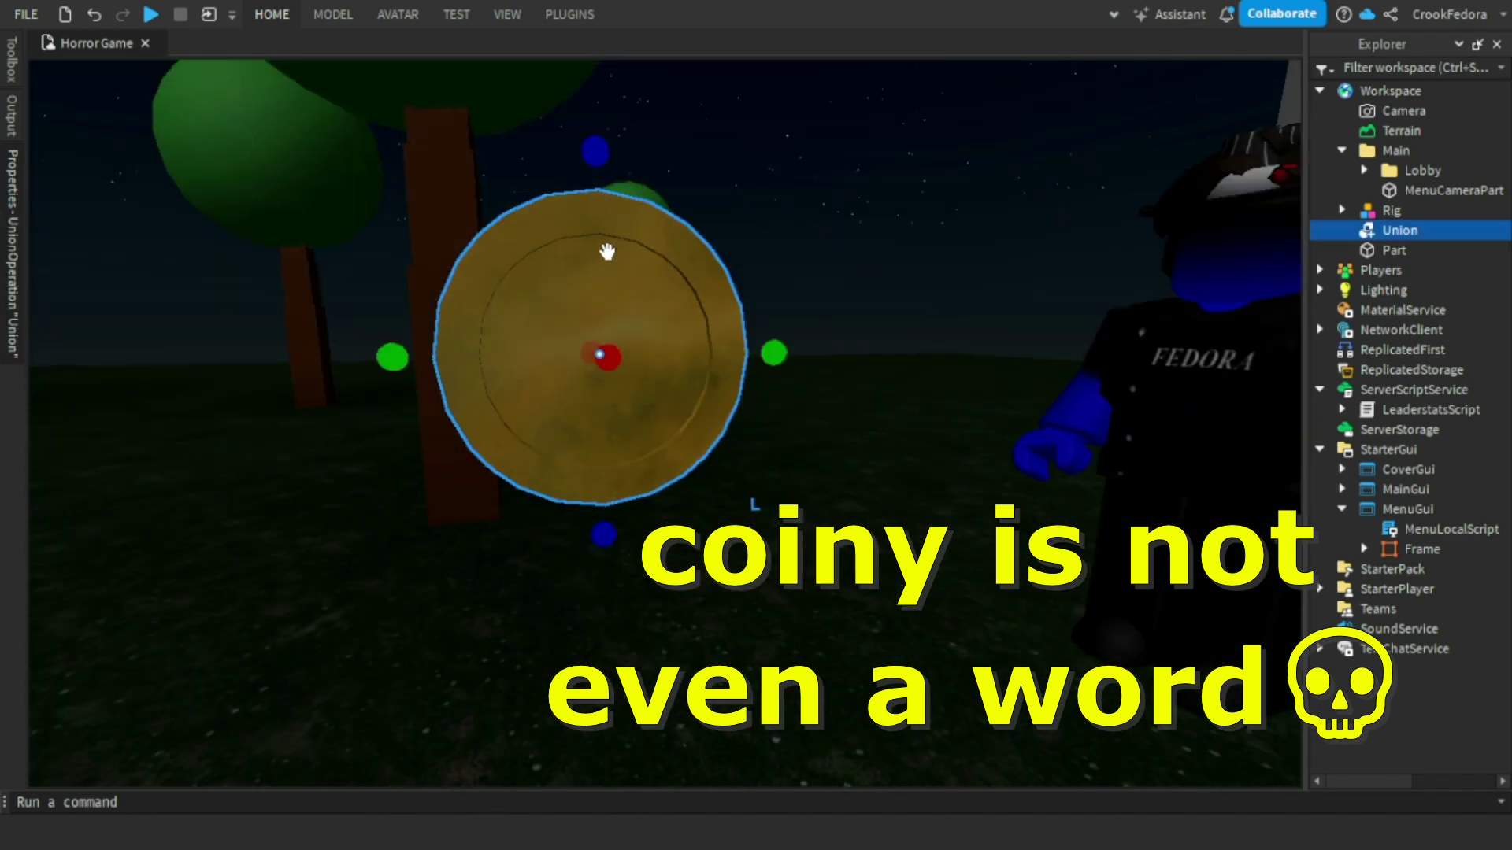
pyautogui.moveTo(594, 153); pyautogui.dragTo(597, 162)
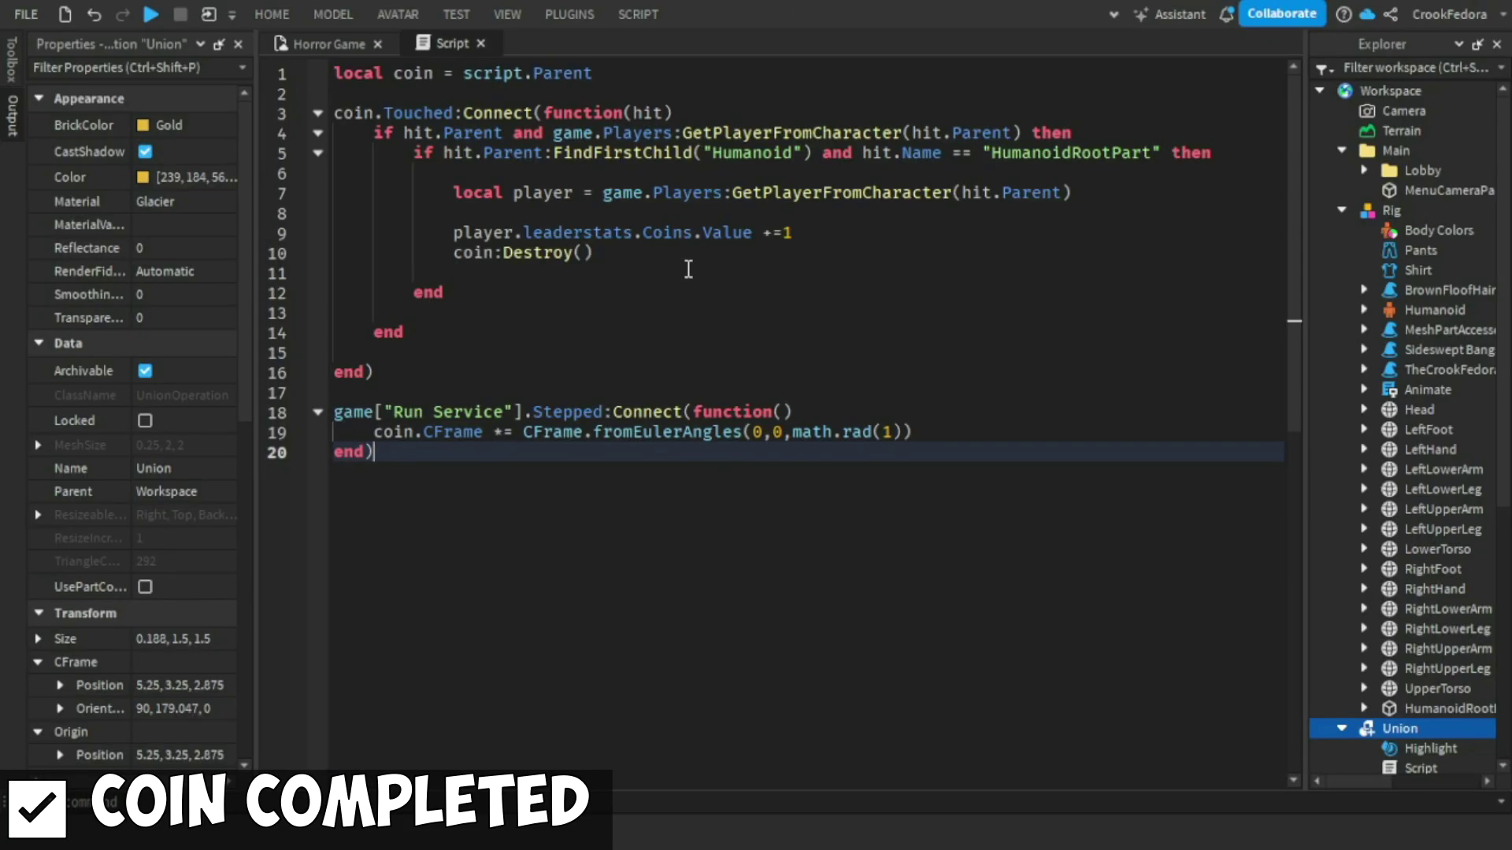
# Return from the coin's script to the Horror Game scene and start a playtest.
pyautogui.click(300, 45)
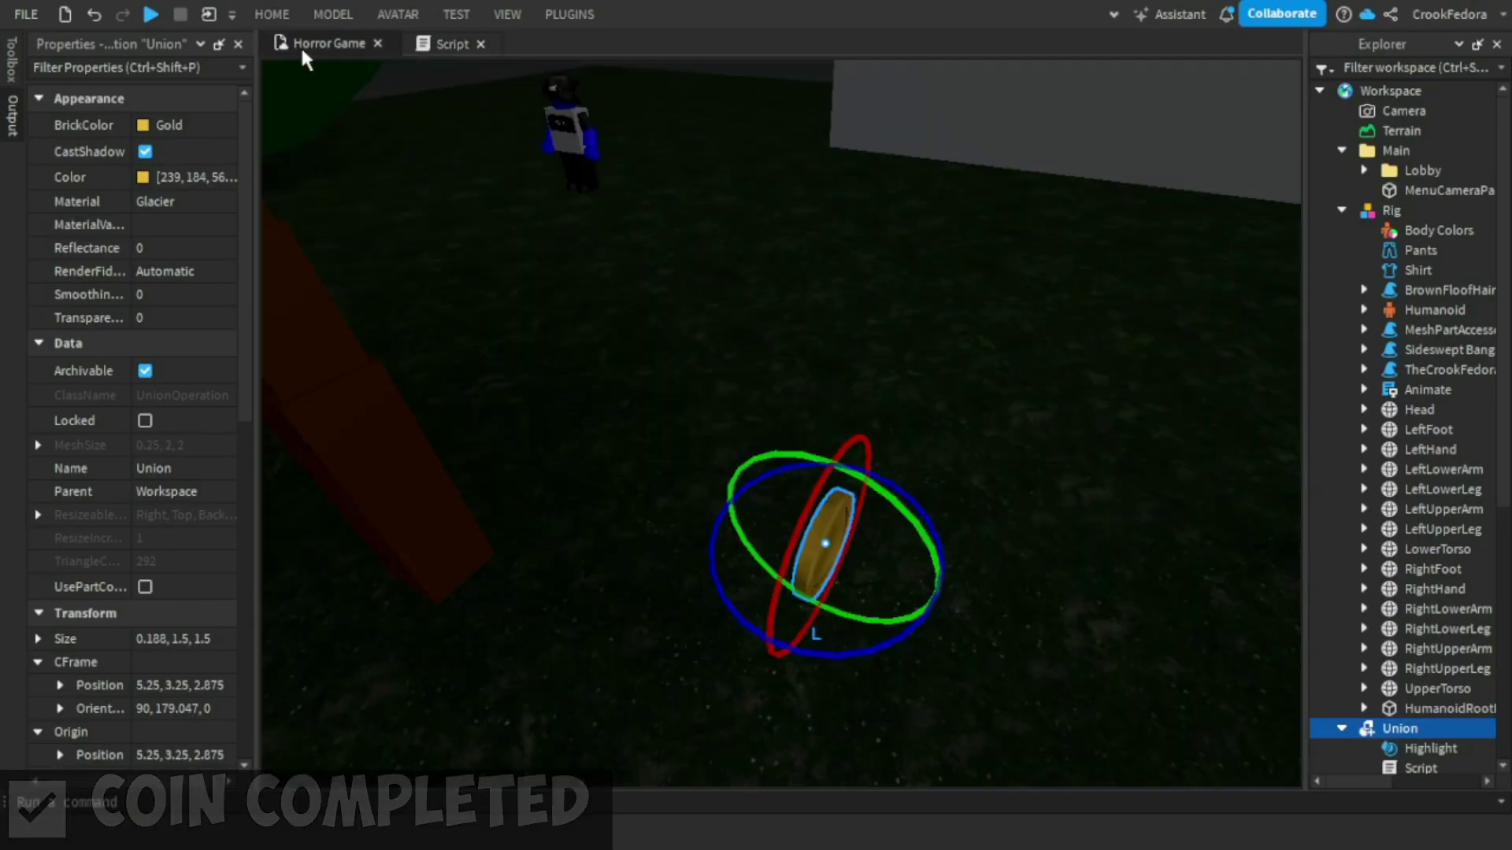
pyautogui.press('F5')
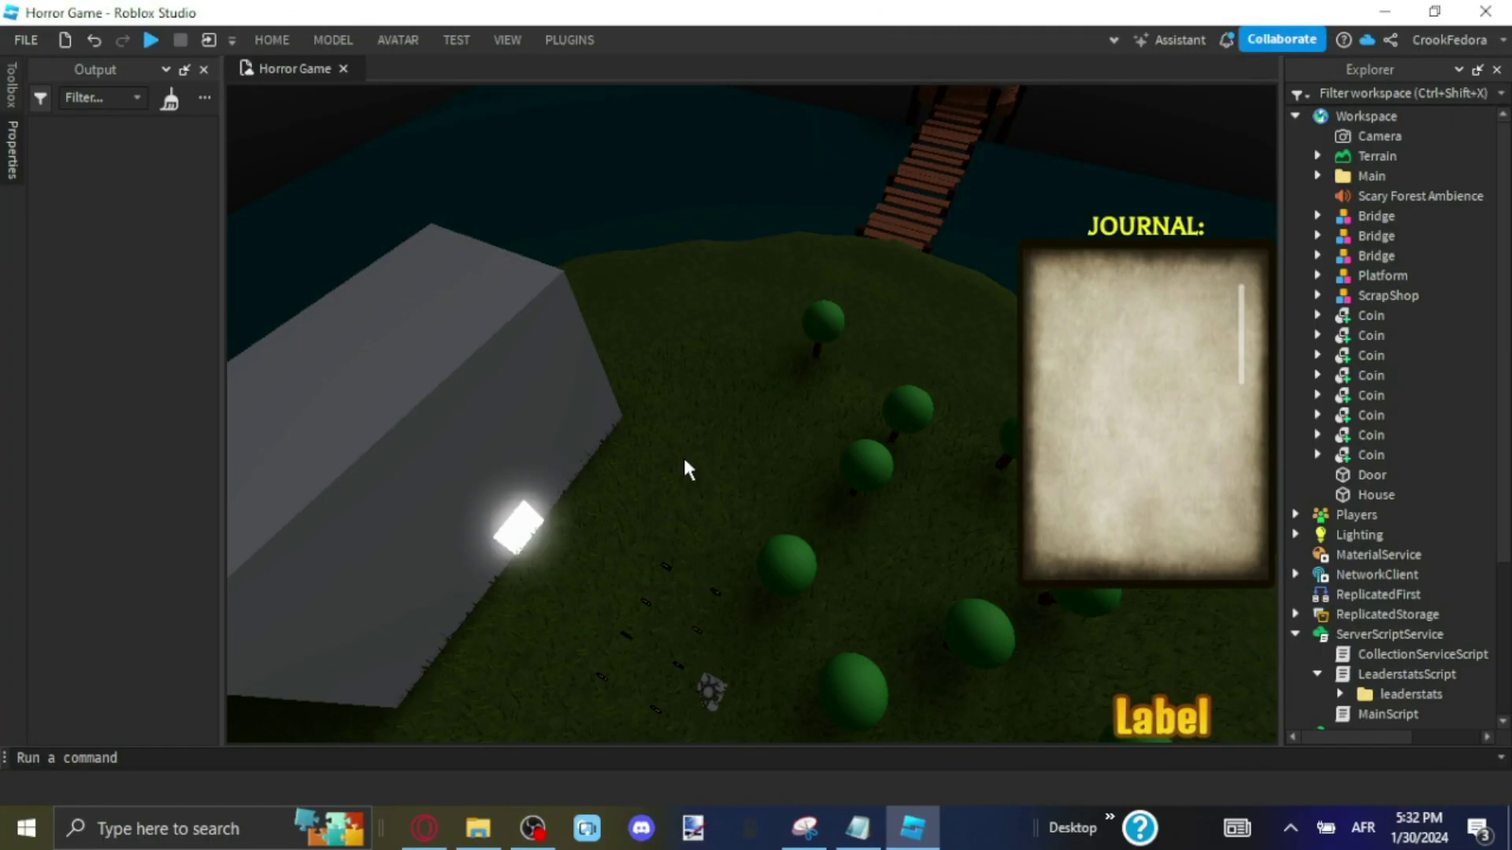
# Check the current date in the system calendar and close it again.
pyautogui.moveTo(685, 459); pyautogui.dragTo(685, 452, button='right')
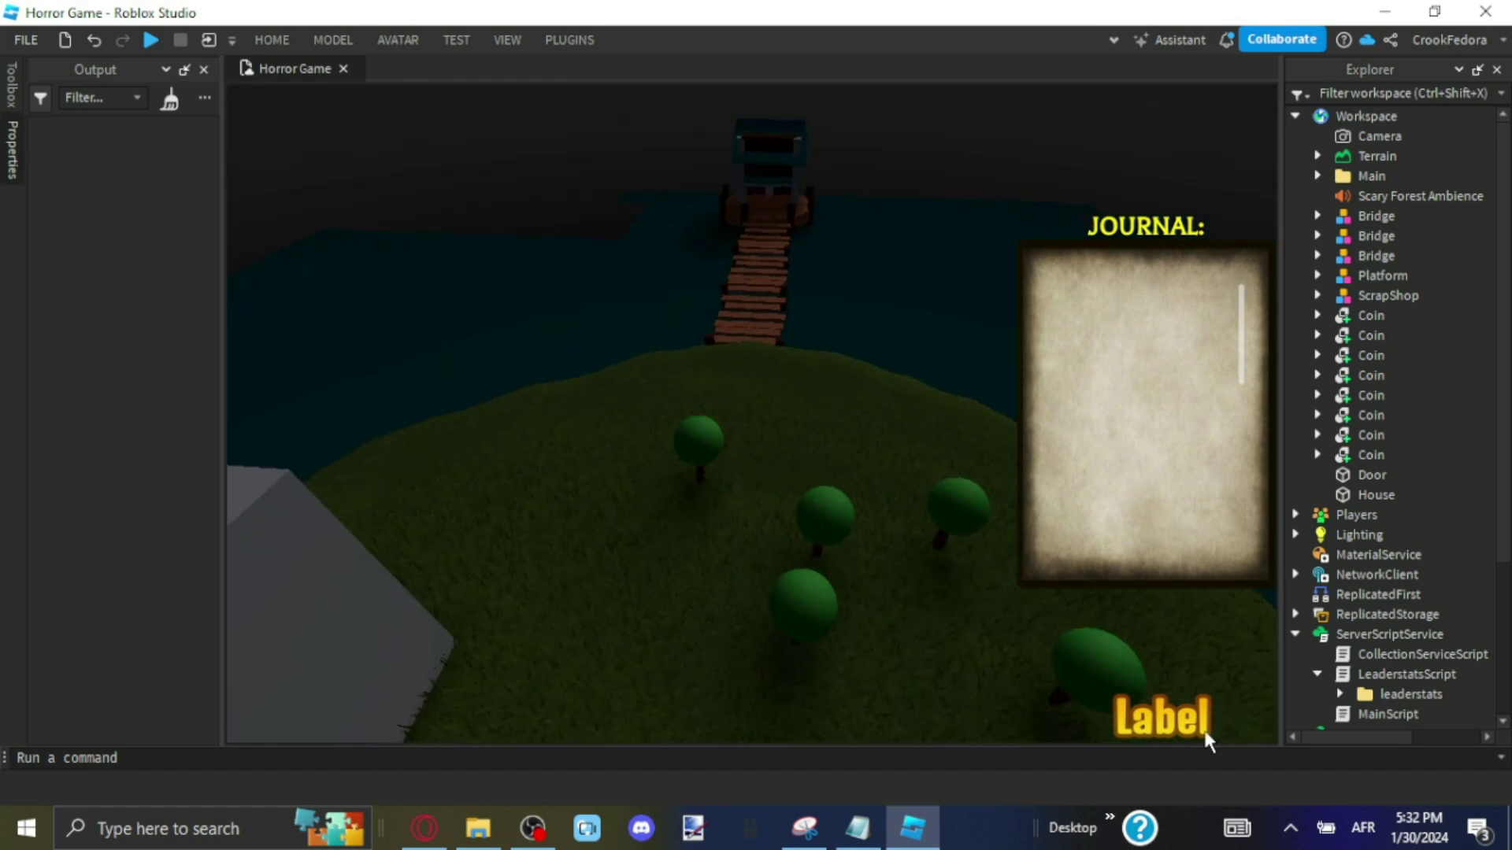
pyautogui.click(1427, 837)
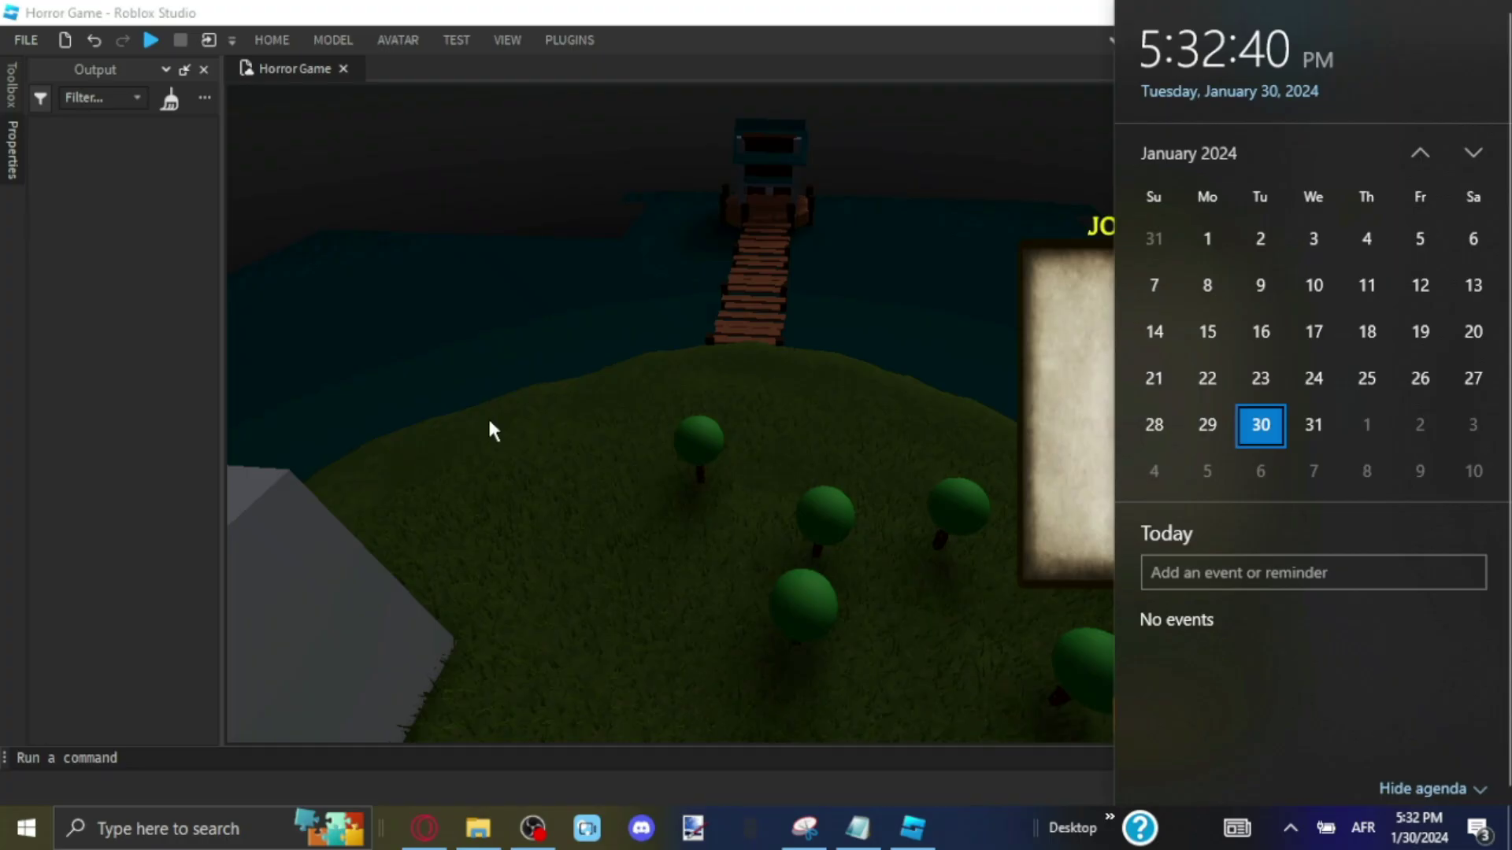
pyautogui.click(9, 687)
# Examine the wooden bridge, the round platform and the scrap shop building standing over the water.
pyautogui.moveTo(333, 503); pyautogui.dragTo(364, 495, button='right')
pyautogui.press('w')
pyautogui.moveTo(813, 302); pyautogui.dragTo(813, 303, button='right')
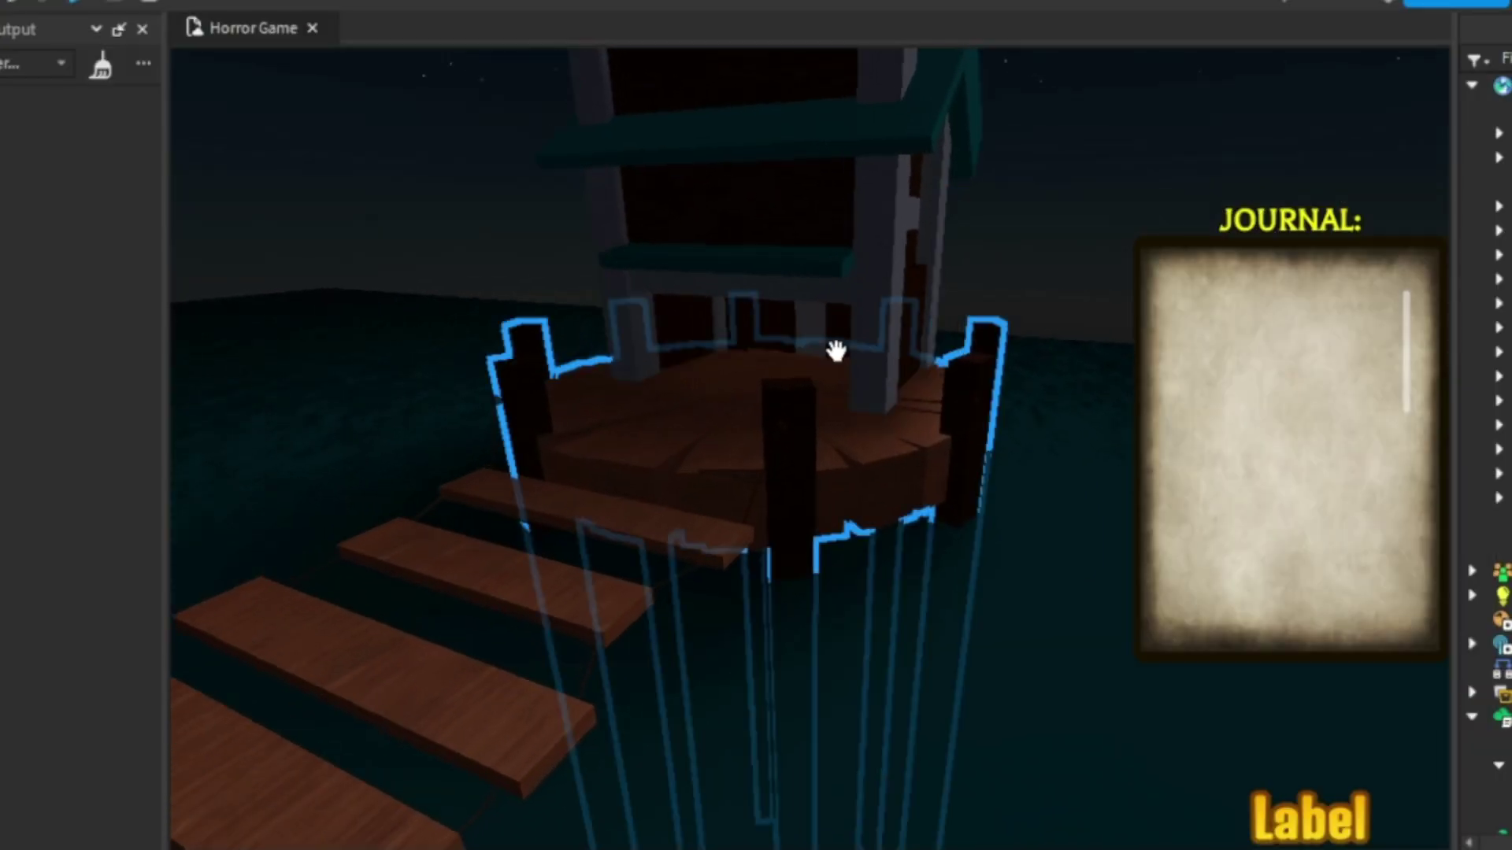
pyautogui.press('w')
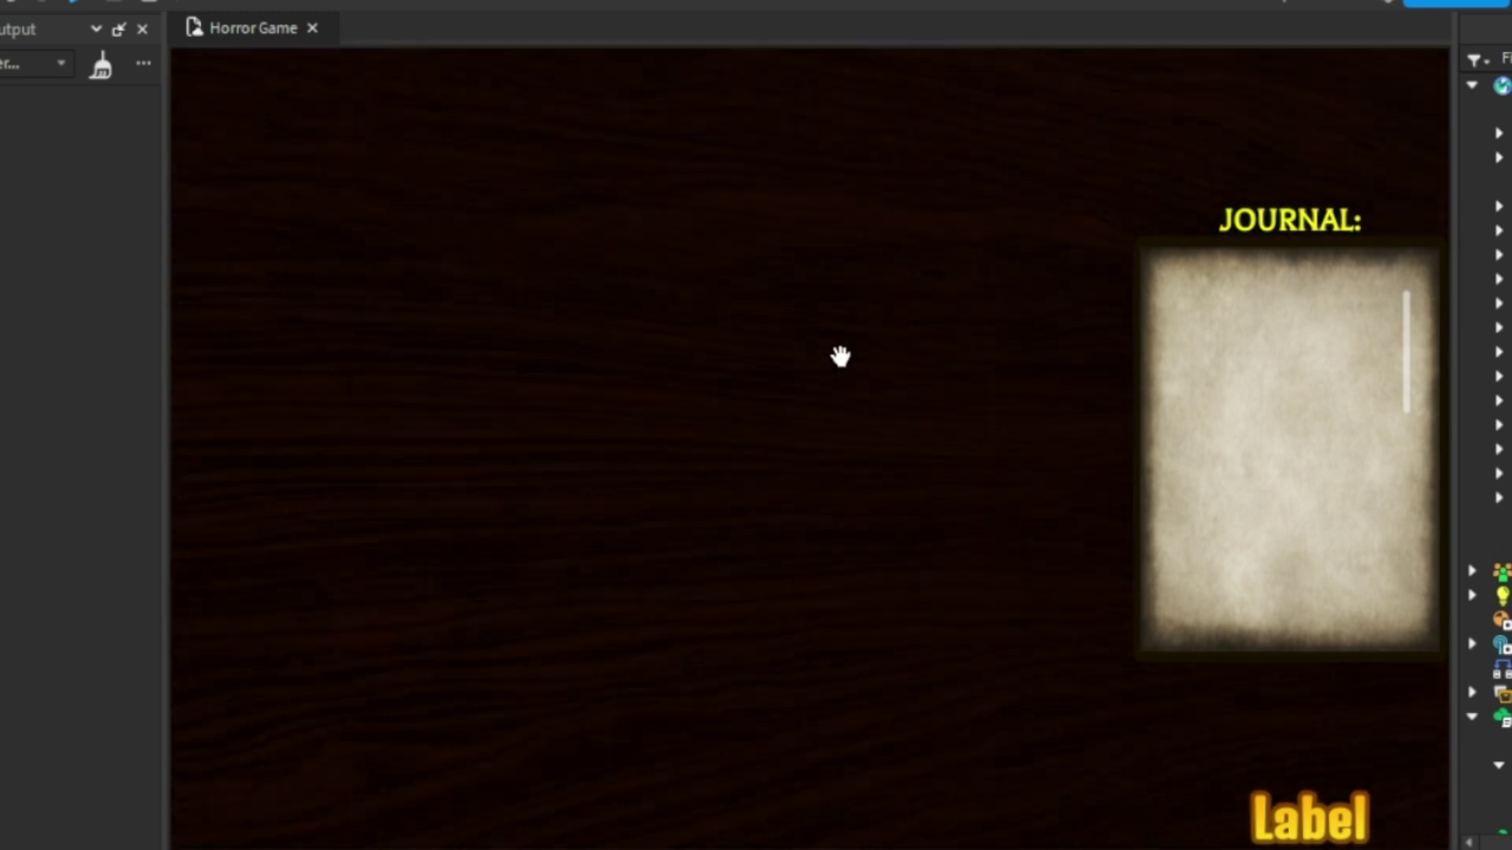
pyautogui.press('s')
pyautogui.moveTo(853, 365); pyautogui.dragTo(841, 354, button='right')
pyautogui.press('a')
pyautogui.scroll(2, 840, 354)
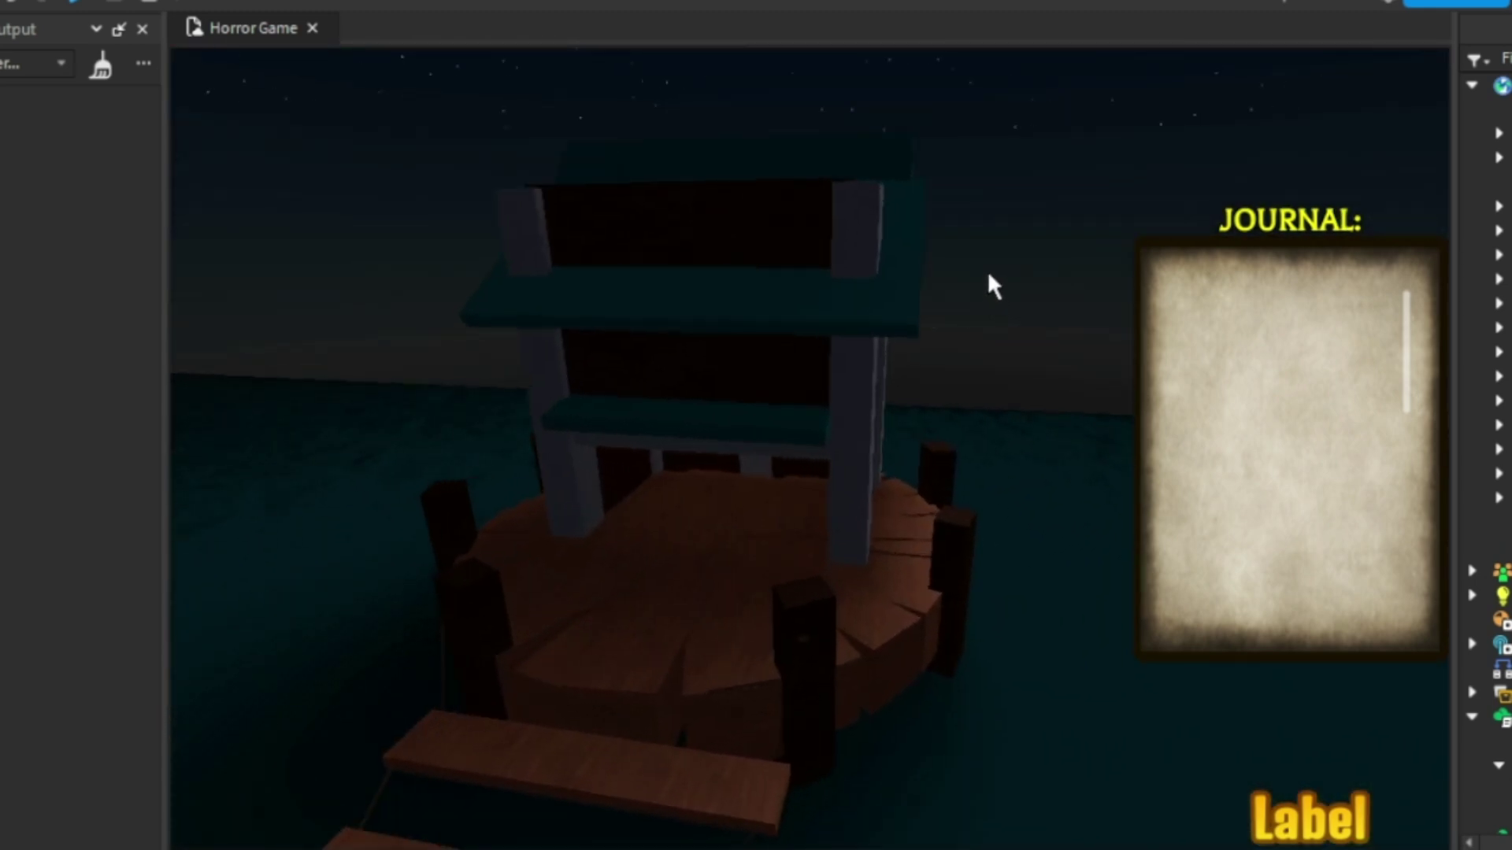
pyautogui.press('w')
pyautogui.press('a')
pyautogui.moveTo(841, 567); pyautogui.dragTo(780, 560, button='right')
pyautogui.press('s')
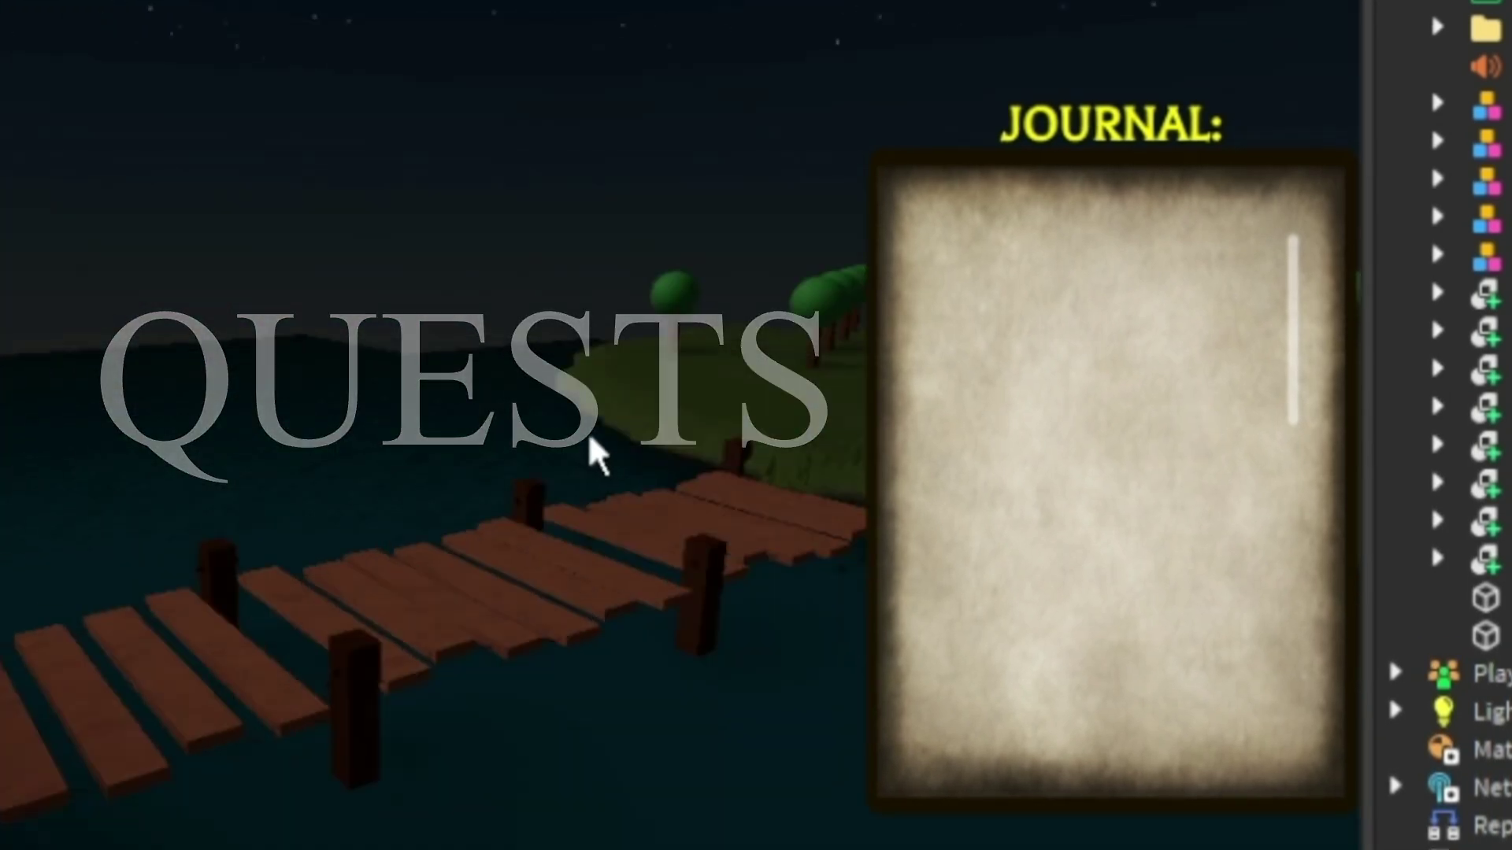
# Examine the island's forest, the two rows of coins and the house with its glowing door.
pyautogui.moveTo(590, 438); pyautogui.dragTo(577, 433, button='right')
pyautogui.scroll(3, 577, 433)
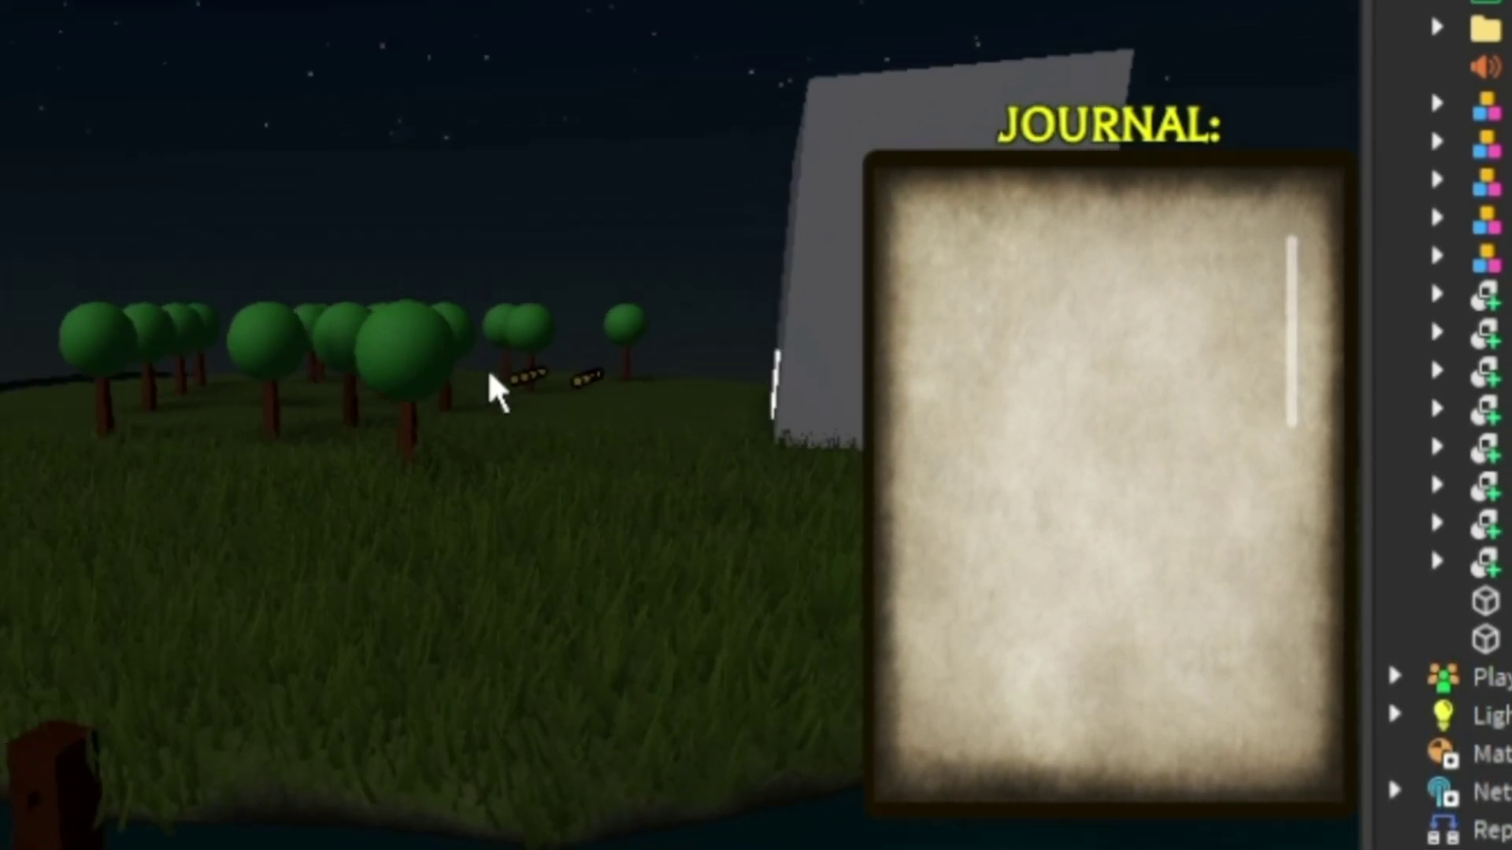
pyautogui.moveTo(489, 371); pyautogui.dragTo(509, 392, button='right')
pyautogui.scroll(3, 509, 392)
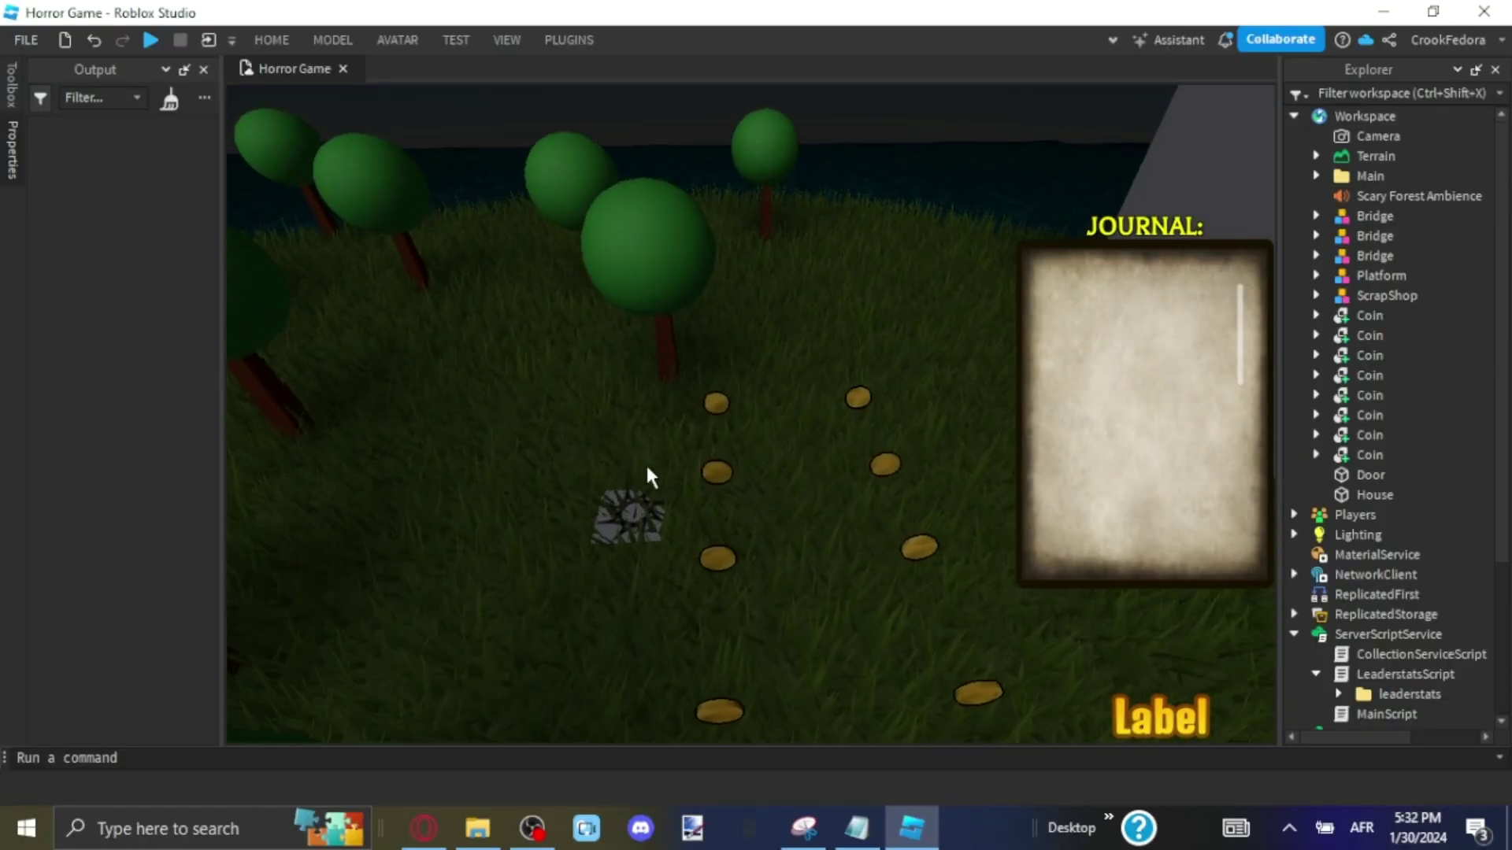
pyautogui.moveTo(647, 467); pyautogui.dragTo(832, 383, button='right')
pyautogui.scroll(-1, 738, 346)
pyautogui.scroll(1, 821, 318)
pyautogui.press('d')
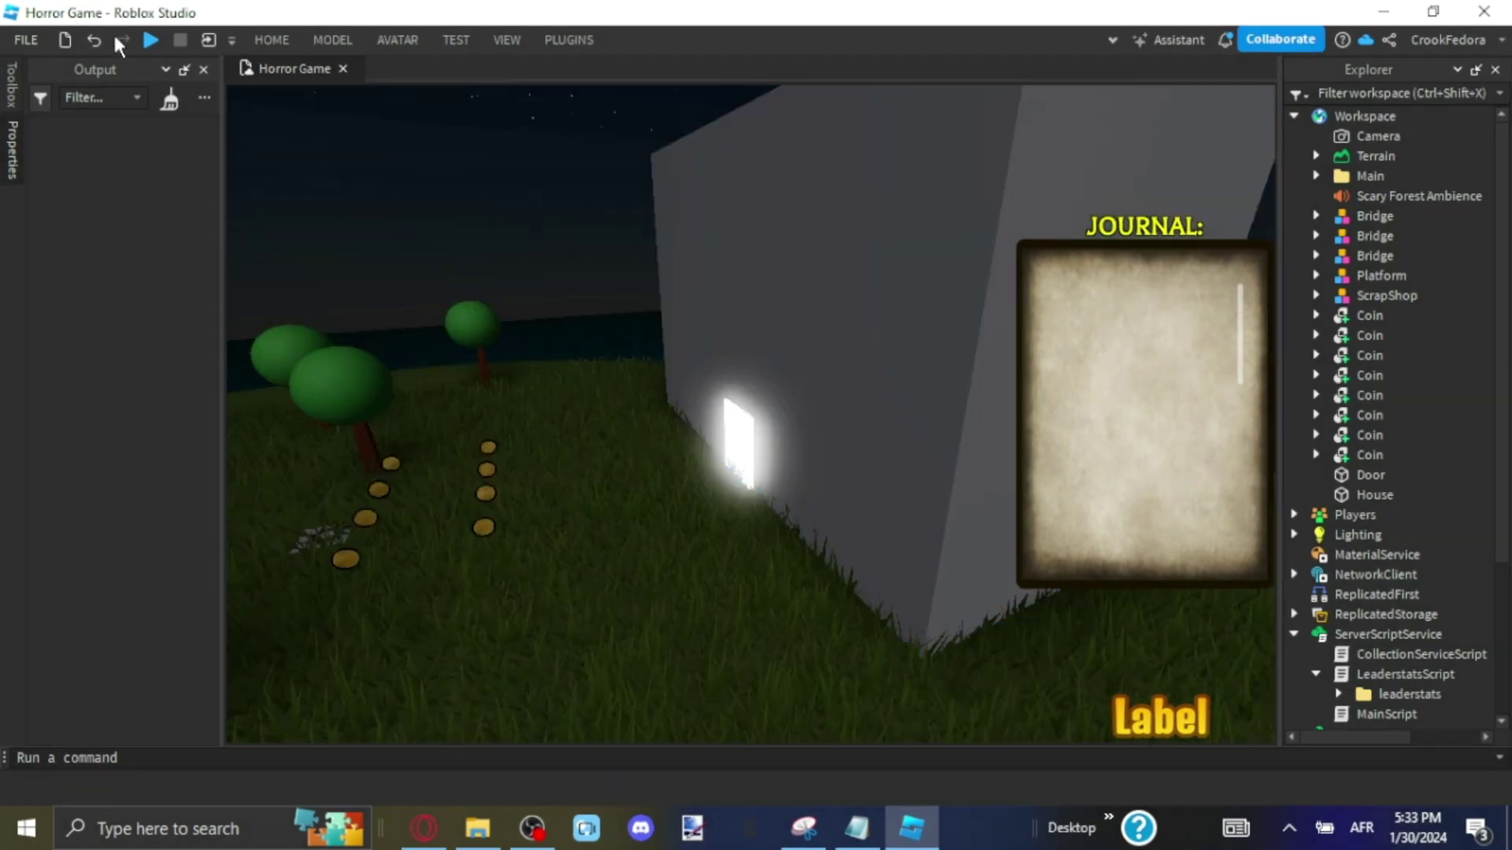
# Start a playtest, enter the game from the Horror Game menu and walk the character around the spawn point.
pyautogui.click(150, 39)
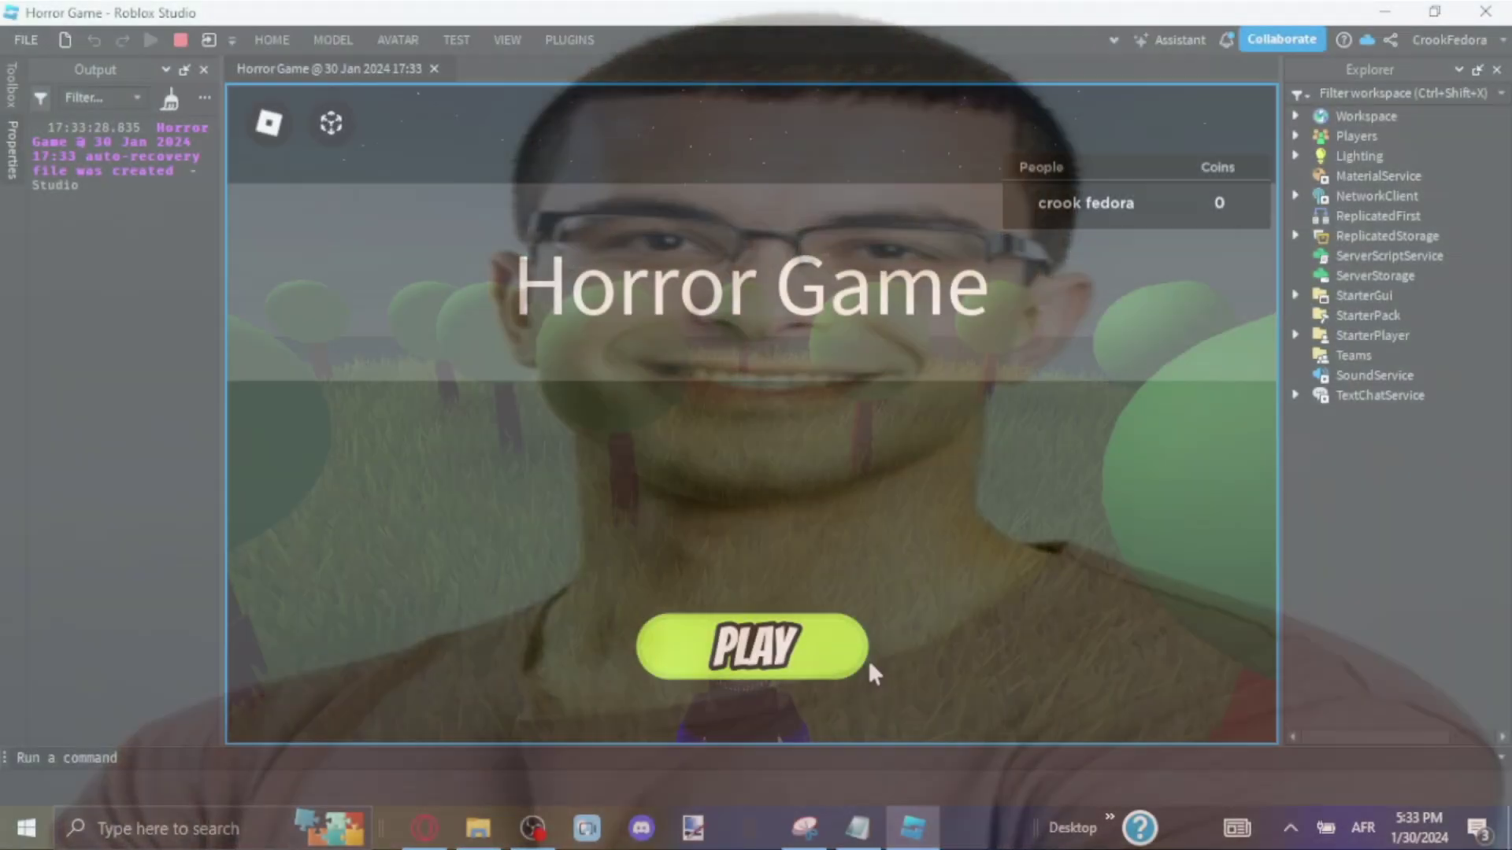
pyautogui.click(819, 756)
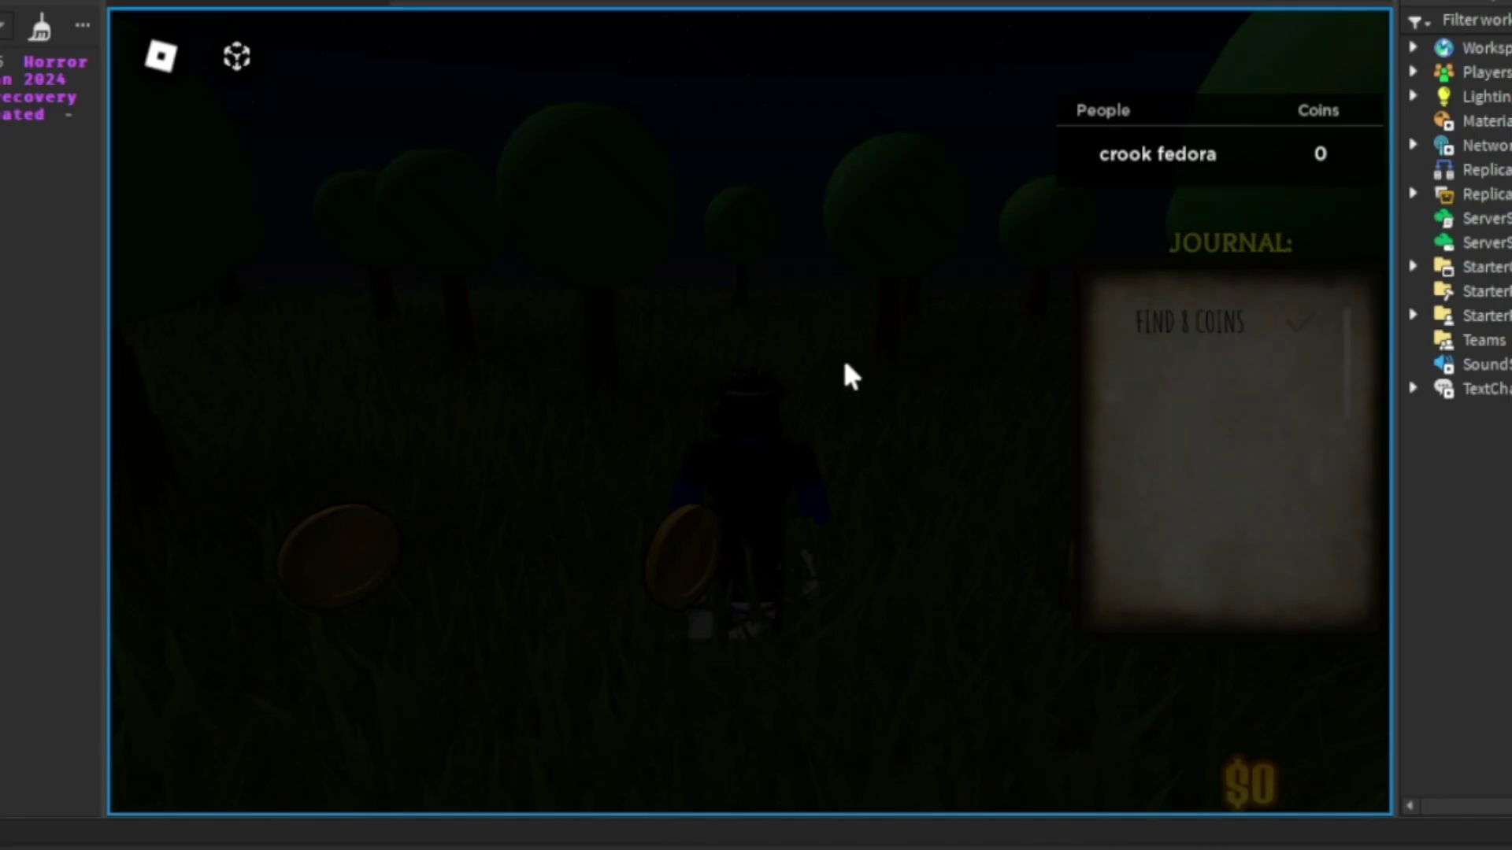
pyautogui.press('w')
pyautogui.moveTo(845, 364); pyautogui.dragTo(886, 331, button='right')
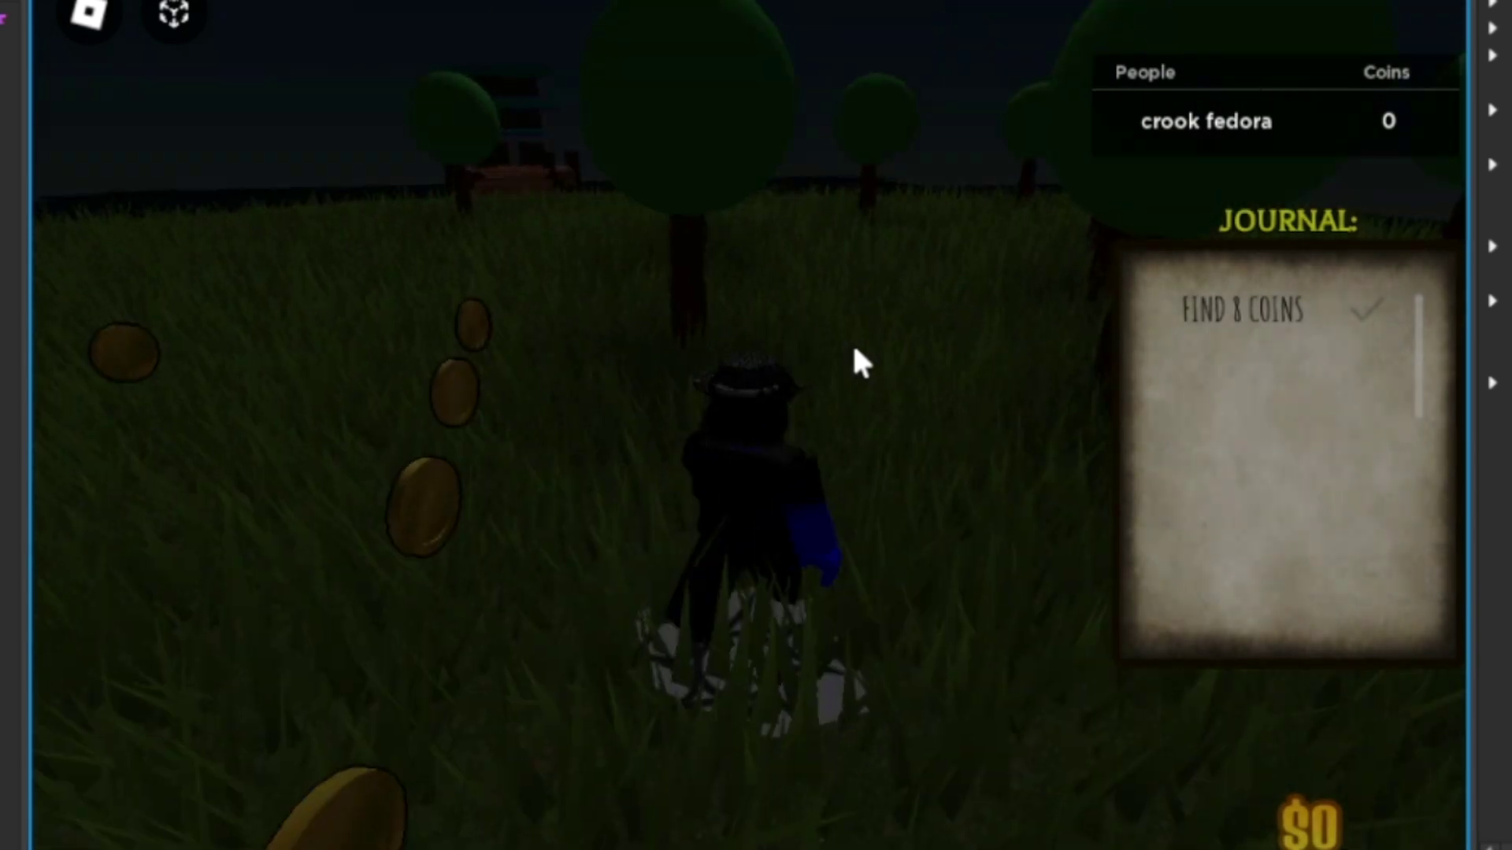
pyautogui.press('d')
pyautogui.press('space')
pyautogui.press('w')
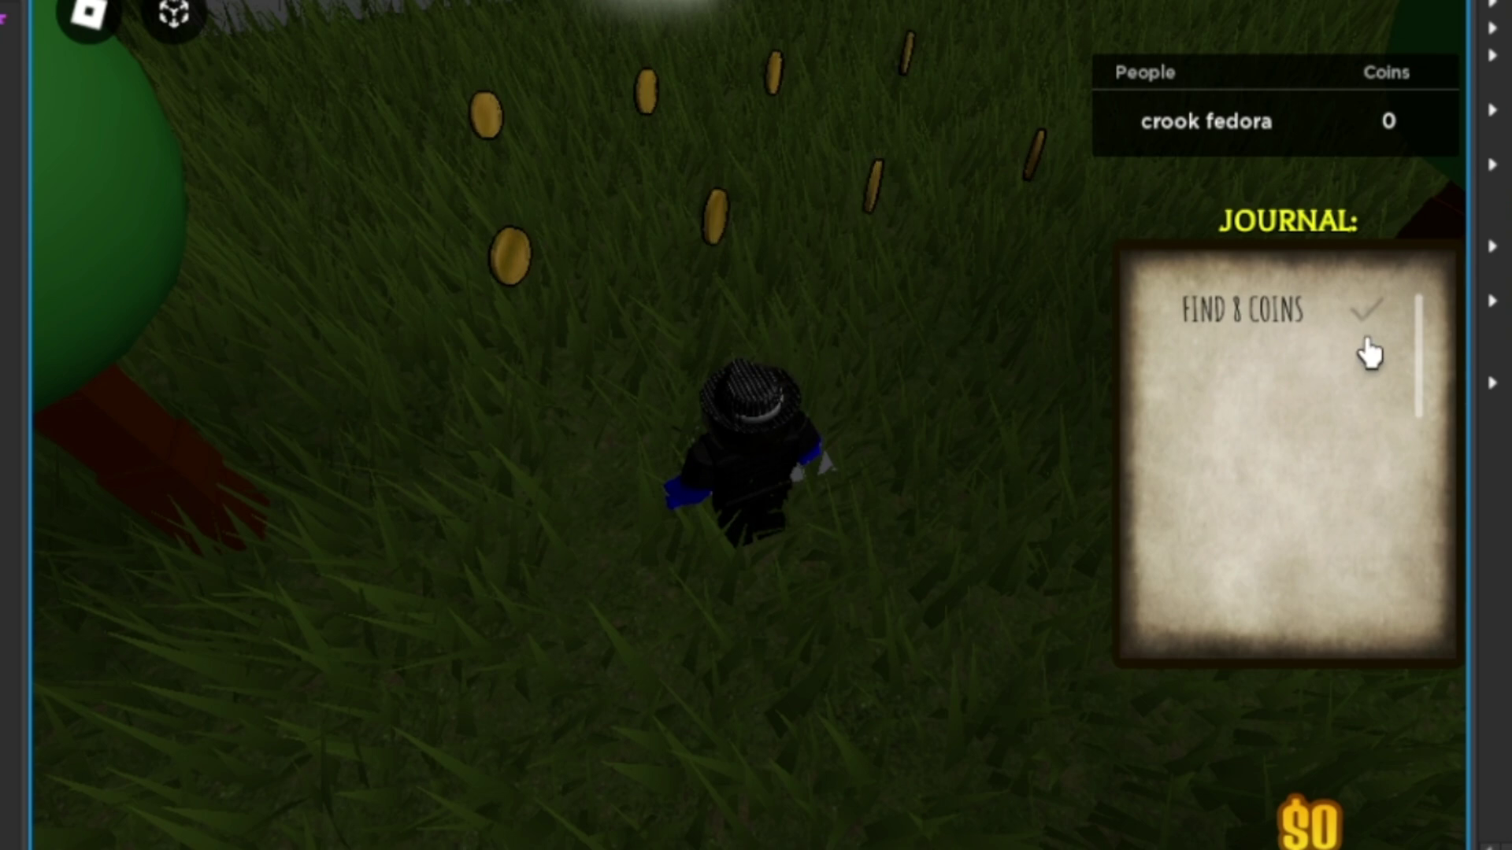
# Walk the character through both rows of coins to collect all eight and test the Find 8 Coins quest.
pyautogui.press('w')
pyautogui.moveTo(722, 315); pyautogui.dragTo(722, 315, button='right')
pyautogui.press('a')
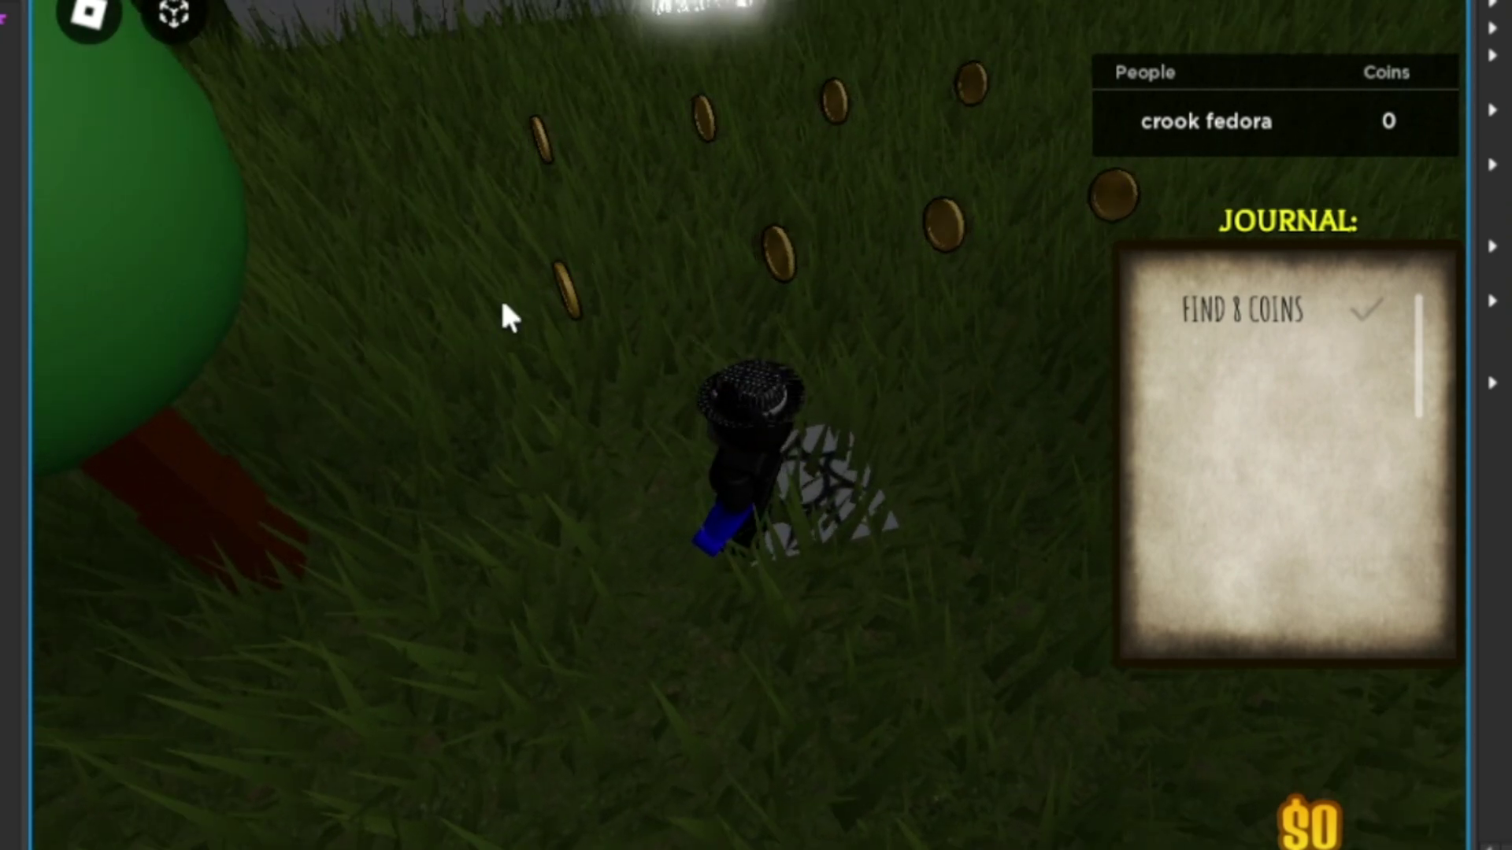
pyautogui.press('w')
pyautogui.moveTo(883, 217); pyautogui.dragTo(882, 217, button='right')
pyautogui.press('w')
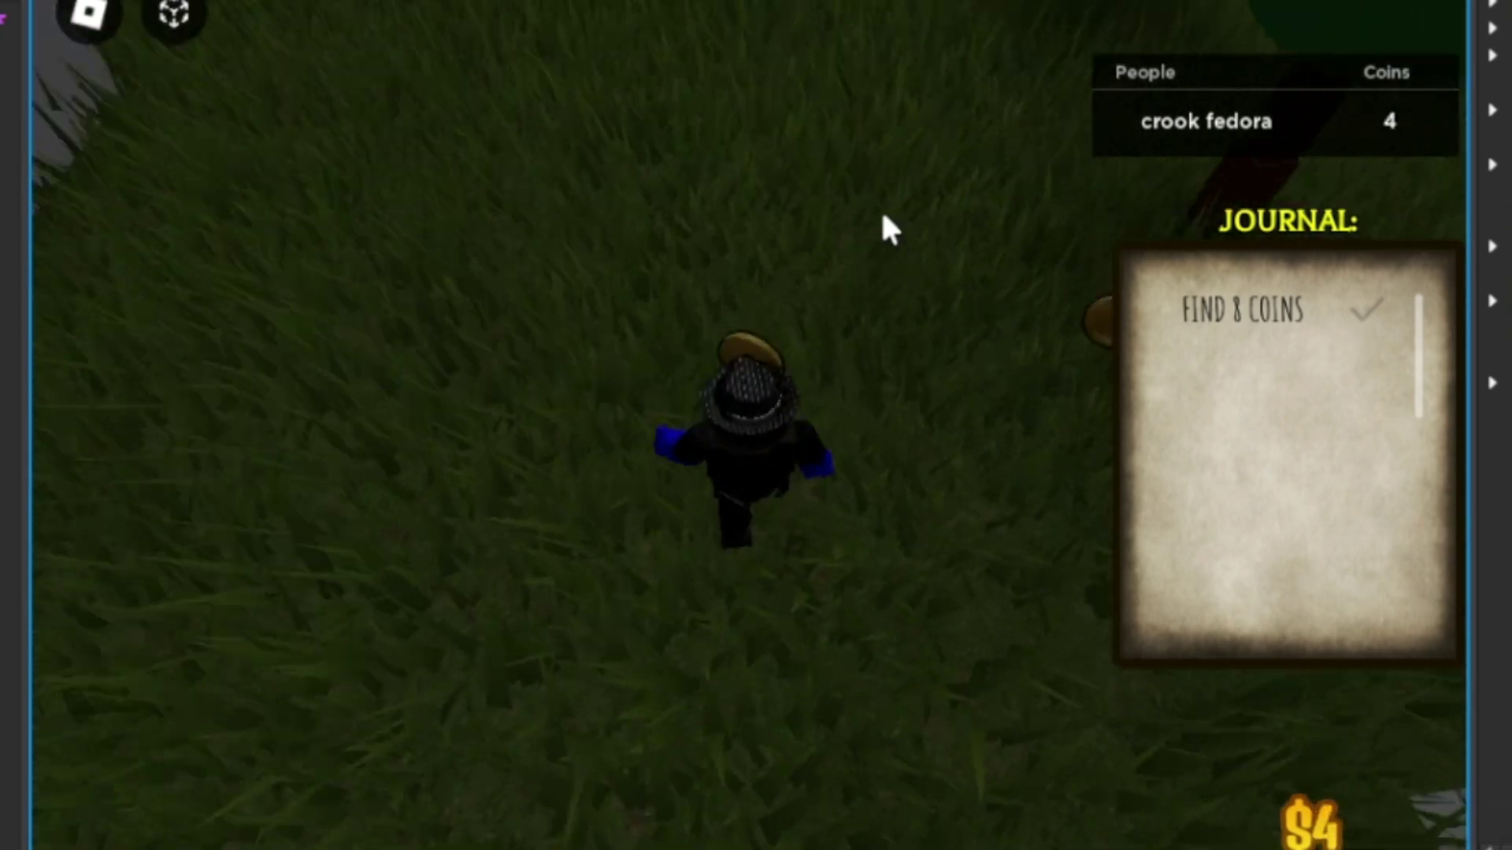
pyautogui.press('w')
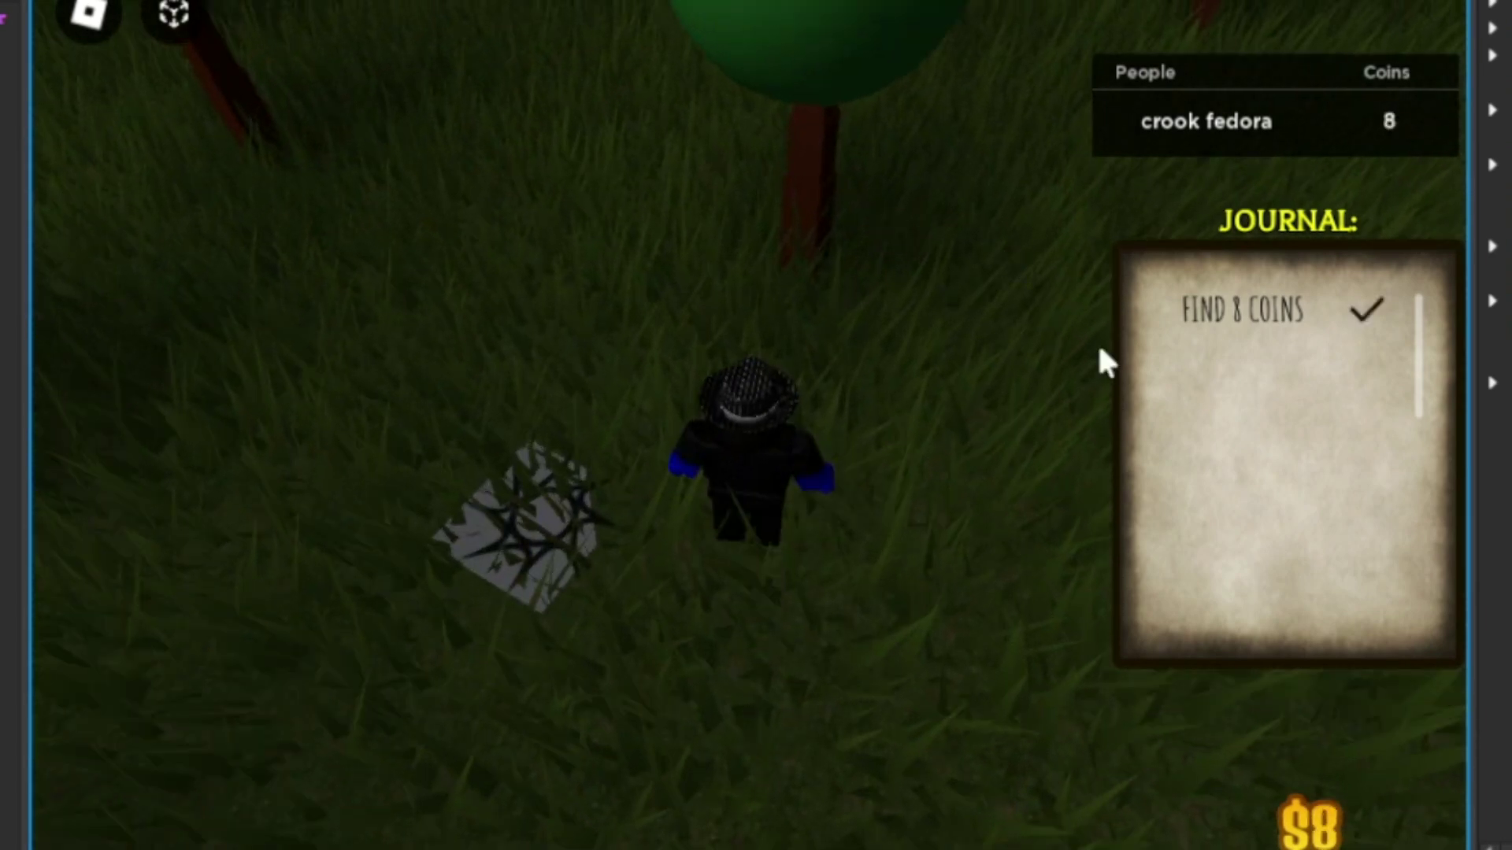
# Check the Find 8 Coins entry in the journal and look across the forest toward the scrap shop.
pyautogui.press('s')
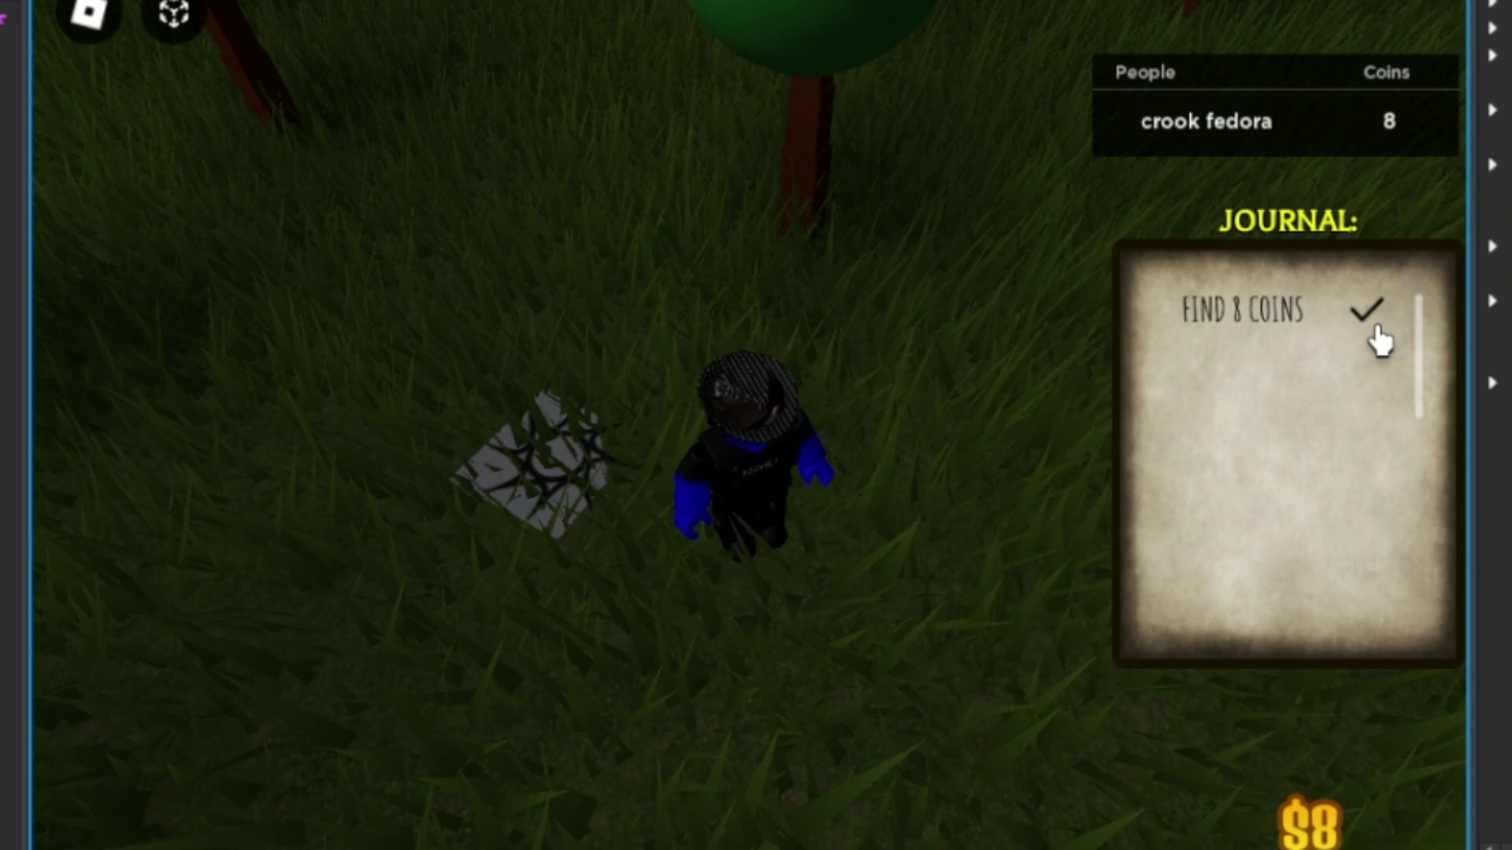
pyautogui.moveTo(945, 217); pyautogui.dragTo(945, 218, button='right')
pyautogui.press('w')
pyautogui.moveTo(717, 194); pyautogui.dragTo(621, 183, button='right')
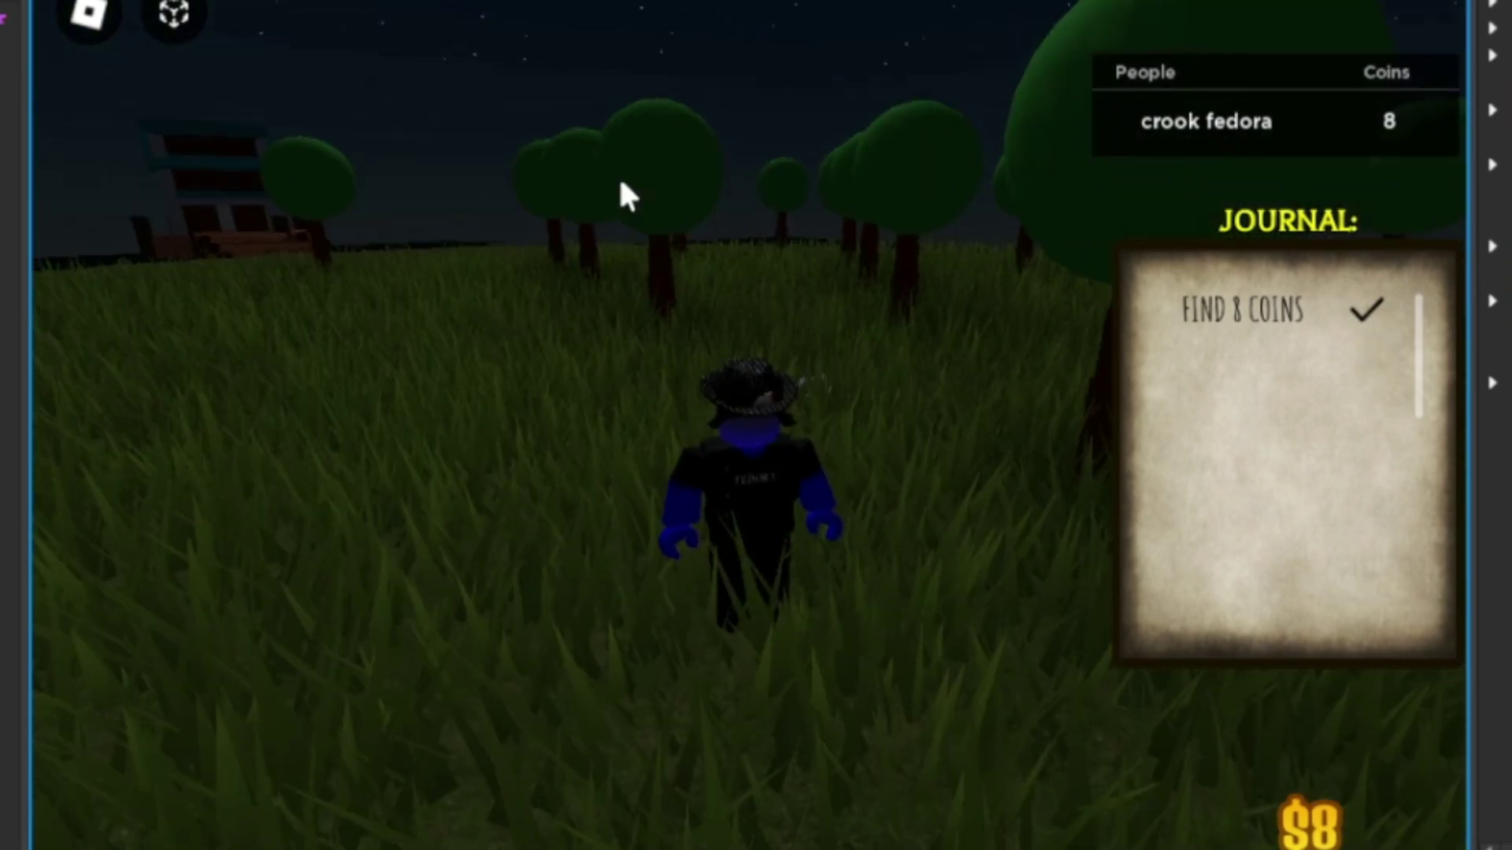